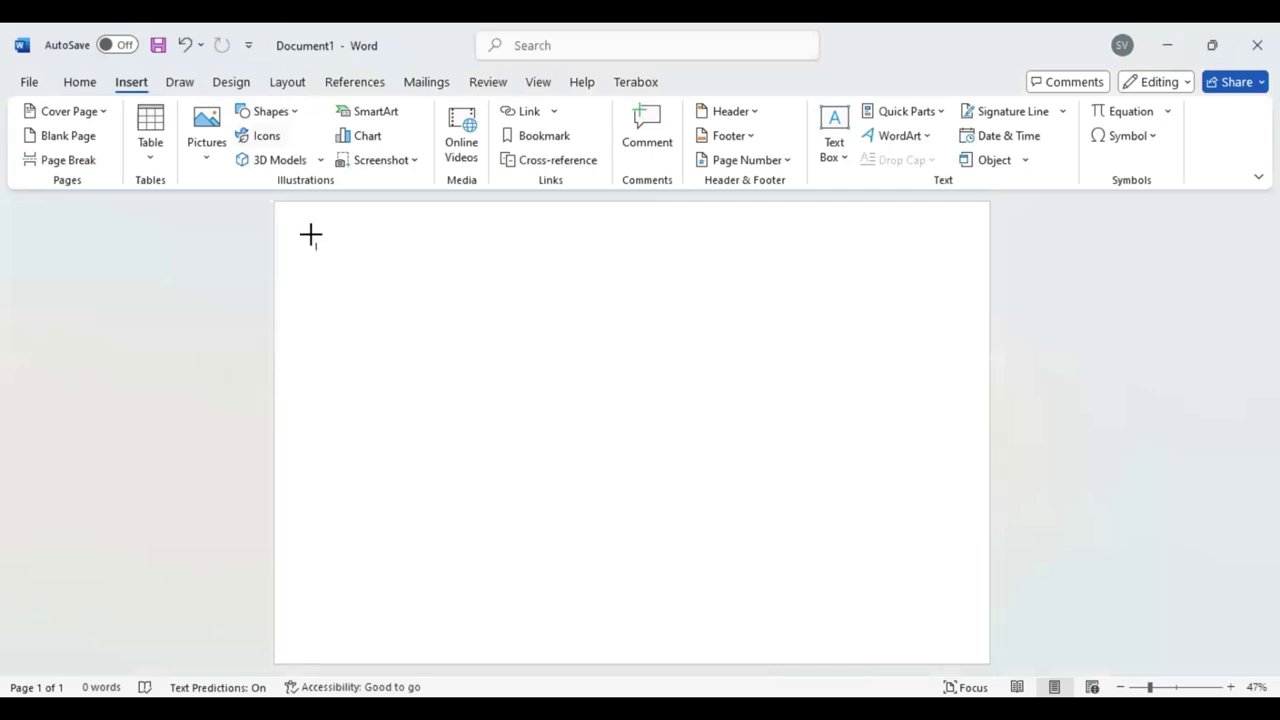
# Step: Draw a rectangle and stretch it to the page edges, including the top
pyautogui.moveTo(310, 234)
pyautogui.mouseDown()
pyautogui.moveTo(944, 554)
pyautogui.moveTo(990, 664)
pyautogui.mouseUp()
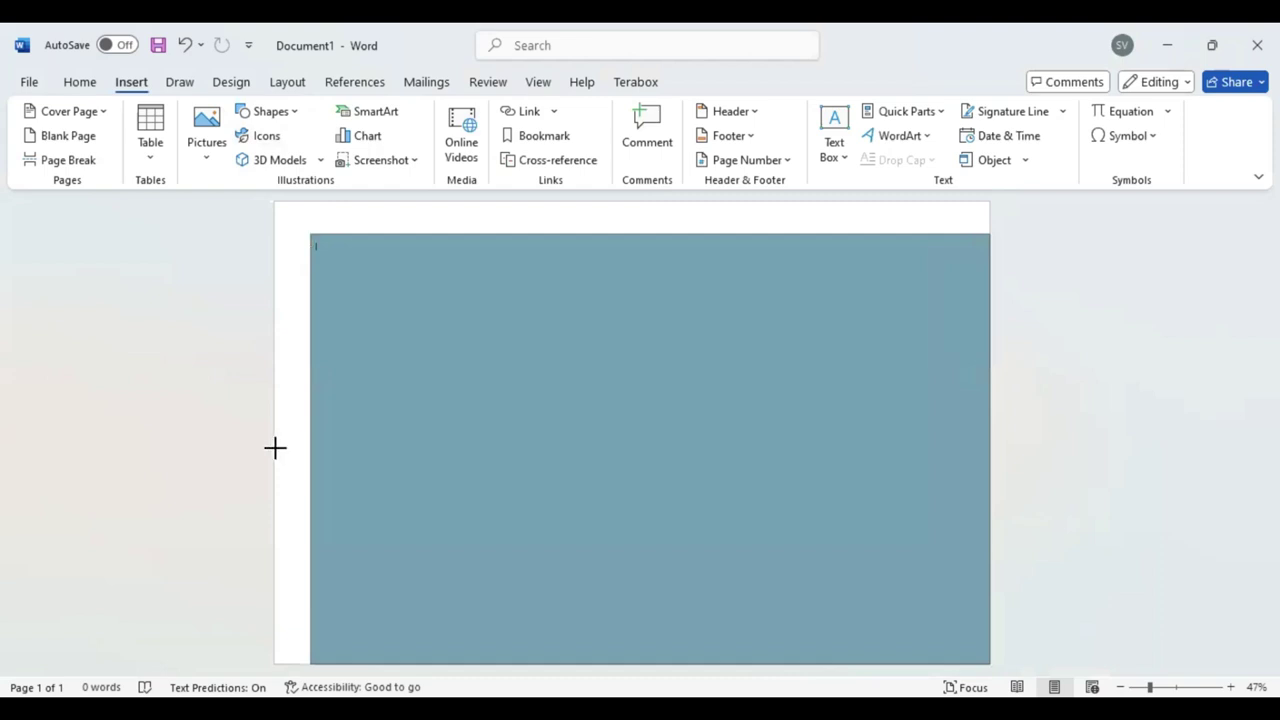
pyautogui.moveTo(275, 448); pyautogui.dragTo(270, 446)
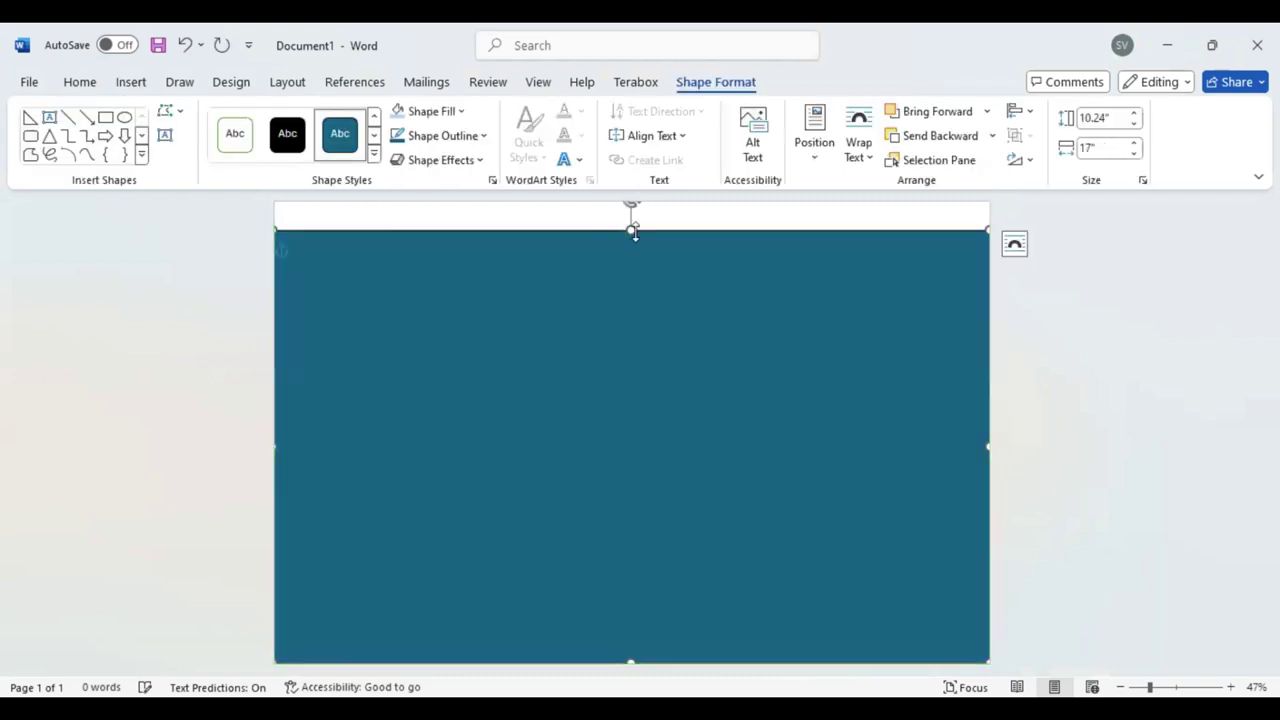
pyautogui.moveTo(629, 204); pyautogui.dragTo(630, 201)
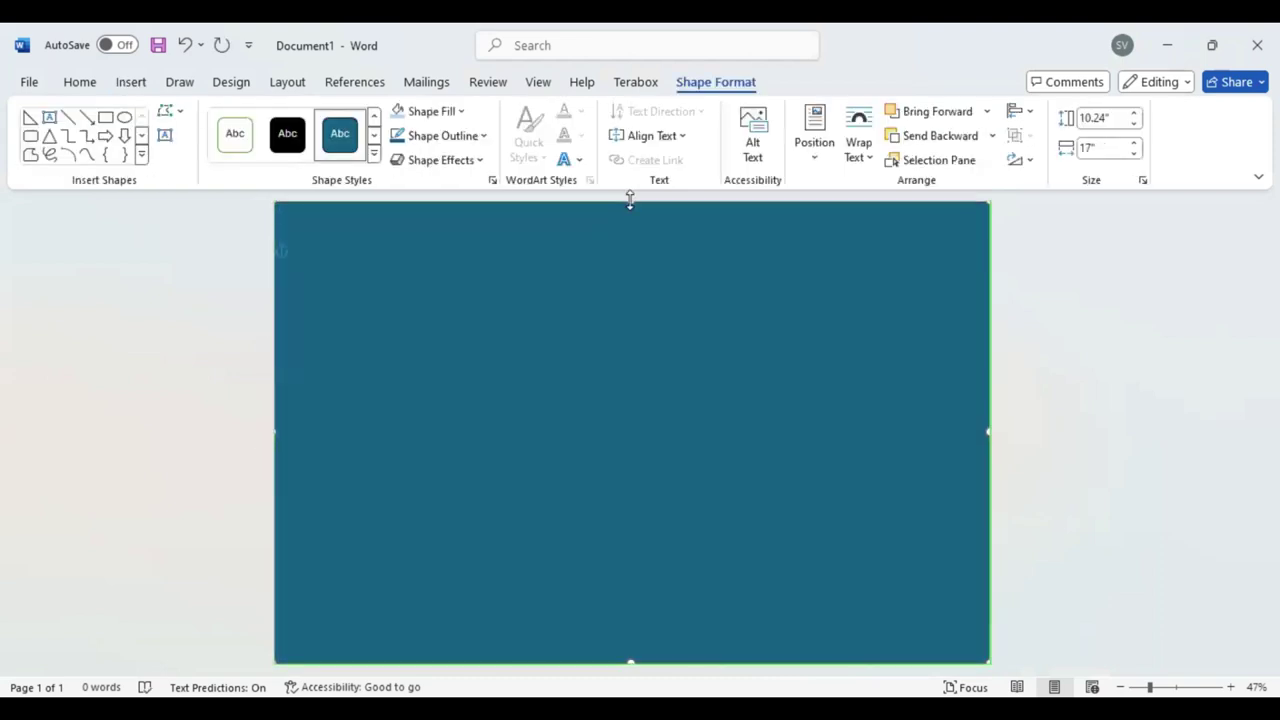
pyautogui.moveTo(630, 200); pyautogui.dragTo(631, 202)
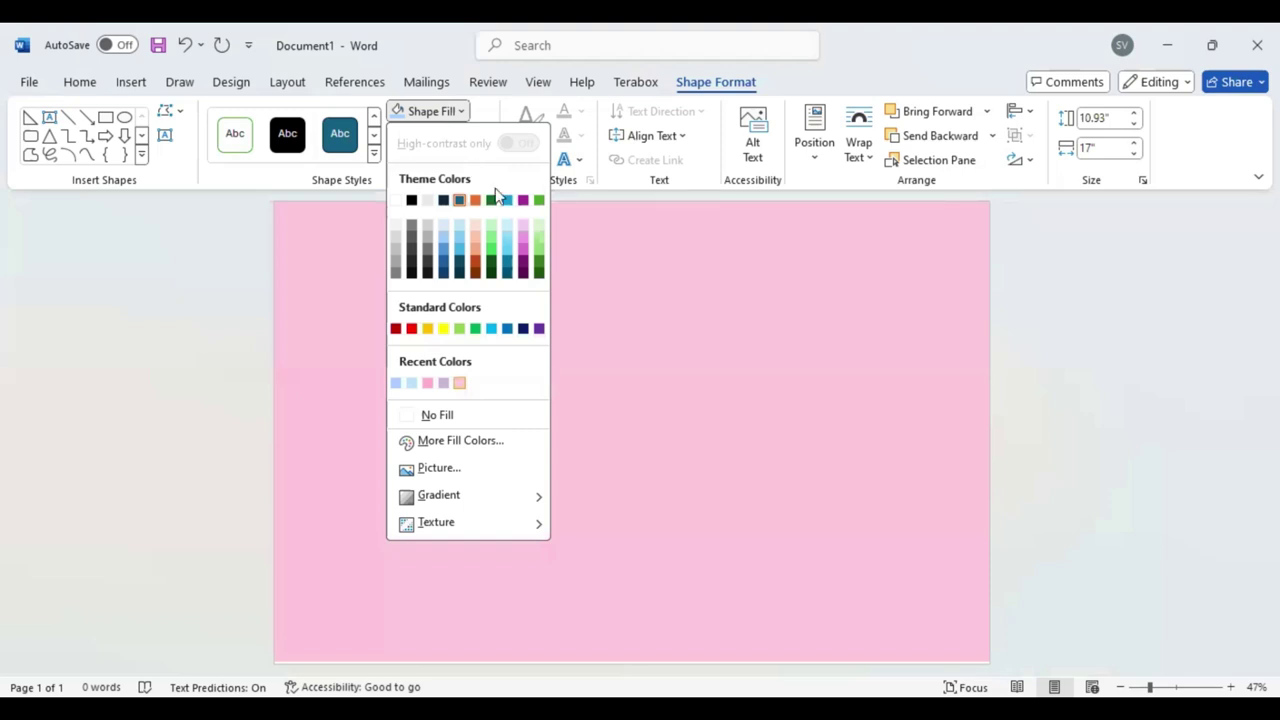
# Step: Fill the rectangle pink and fit it to the full page at 10.96" by 17.13"
pyautogui.click(608, 320)
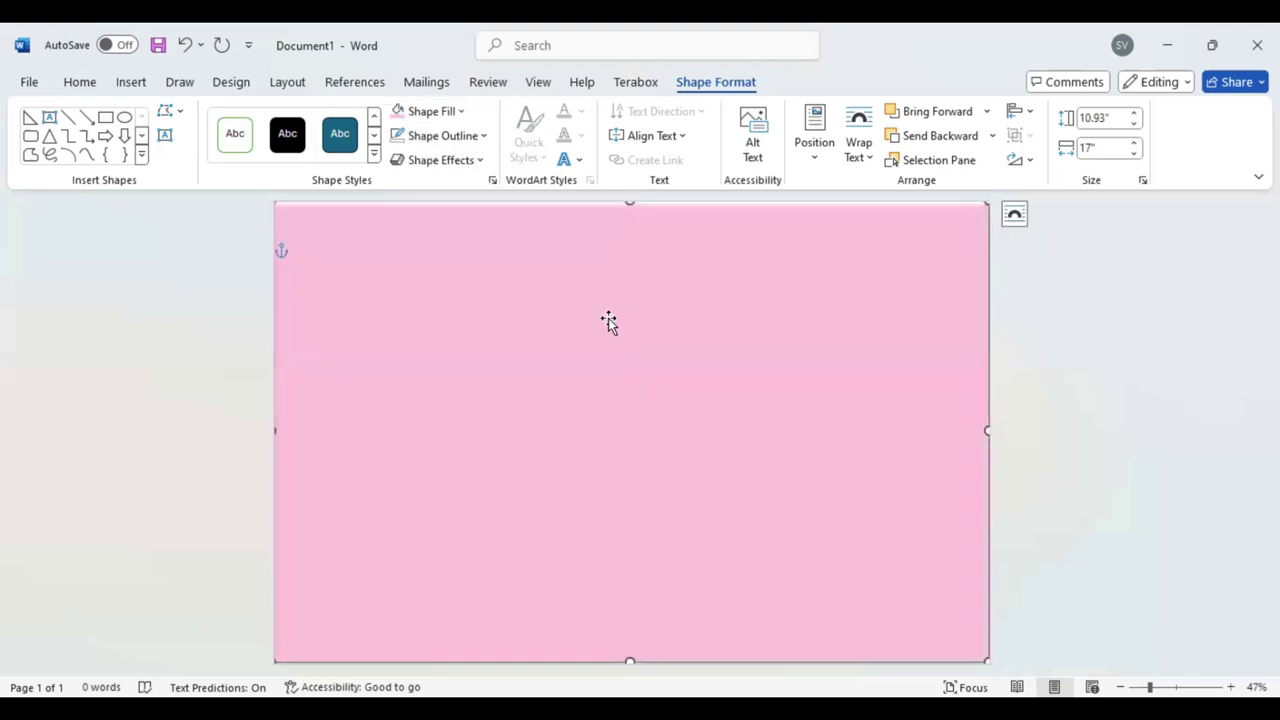
pyautogui.moveTo(630, 660); pyautogui.dragTo(630, 662)
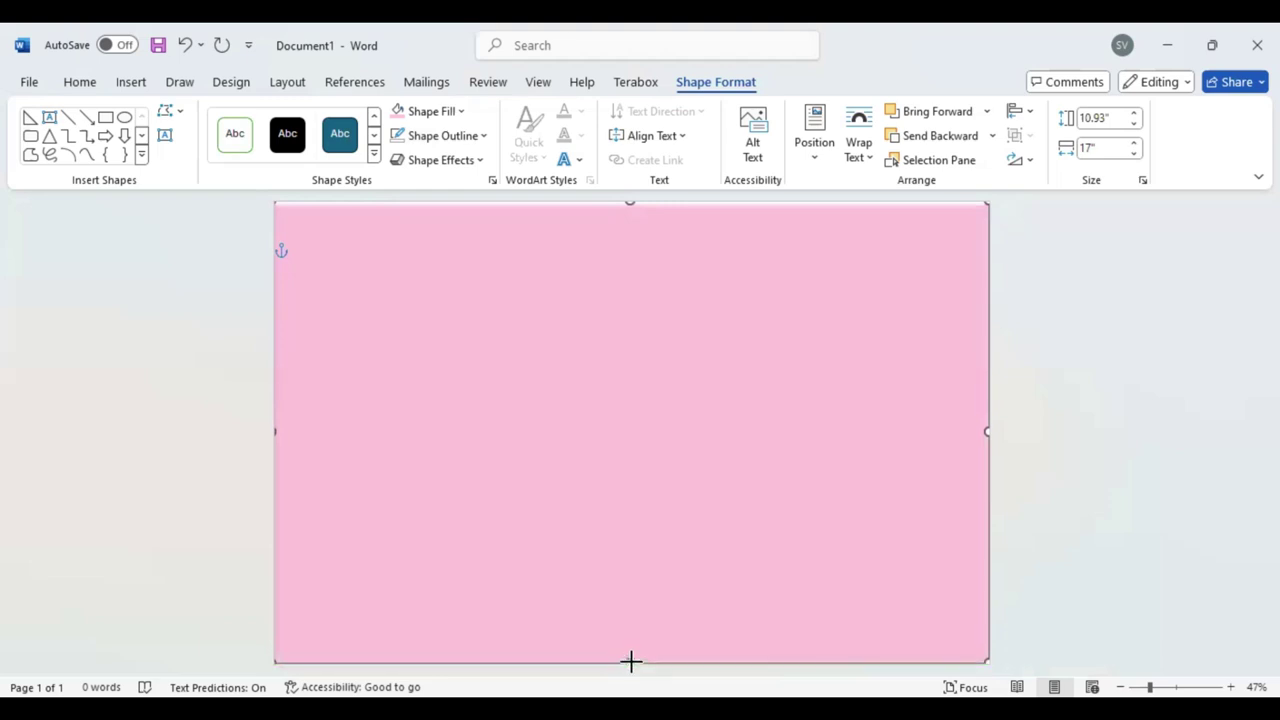
pyautogui.moveTo(277, 432); pyautogui.dragTo(262, 429)
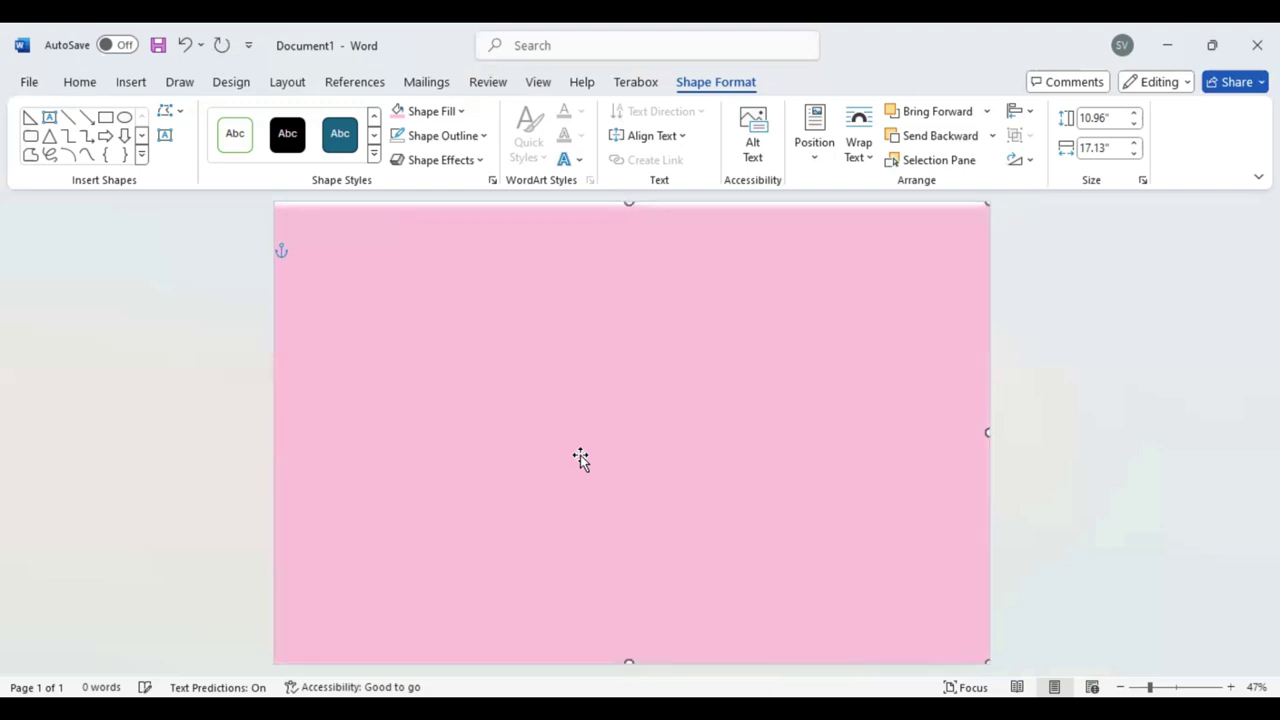
pyautogui.click(537, 282)
# Step: Draw a light-blue right triangle in the top-left corner of the page
pyautogui.click(131, 82)
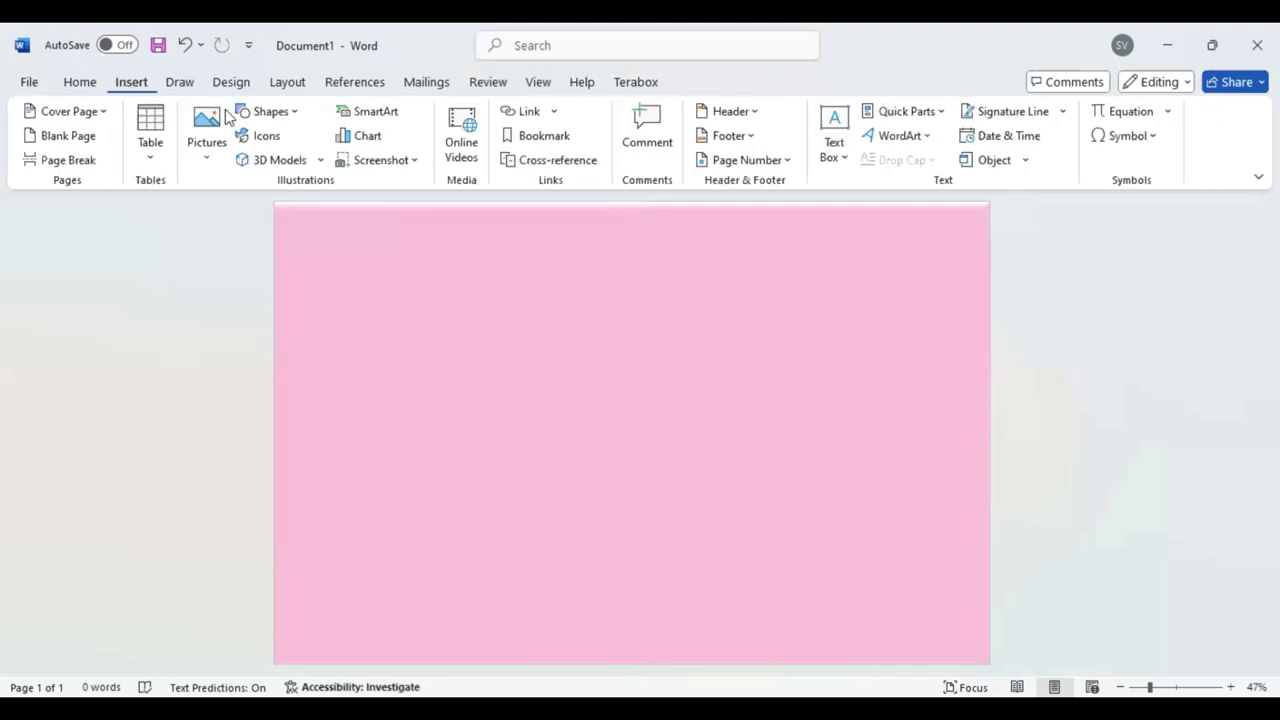
pyautogui.click(289, 115)
pyautogui.moveTo(307, 228)
pyautogui.mouseDown()
pyautogui.moveTo(388, 329)
pyautogui.moveTo(445, 295)
pyautogui.mouseUp()
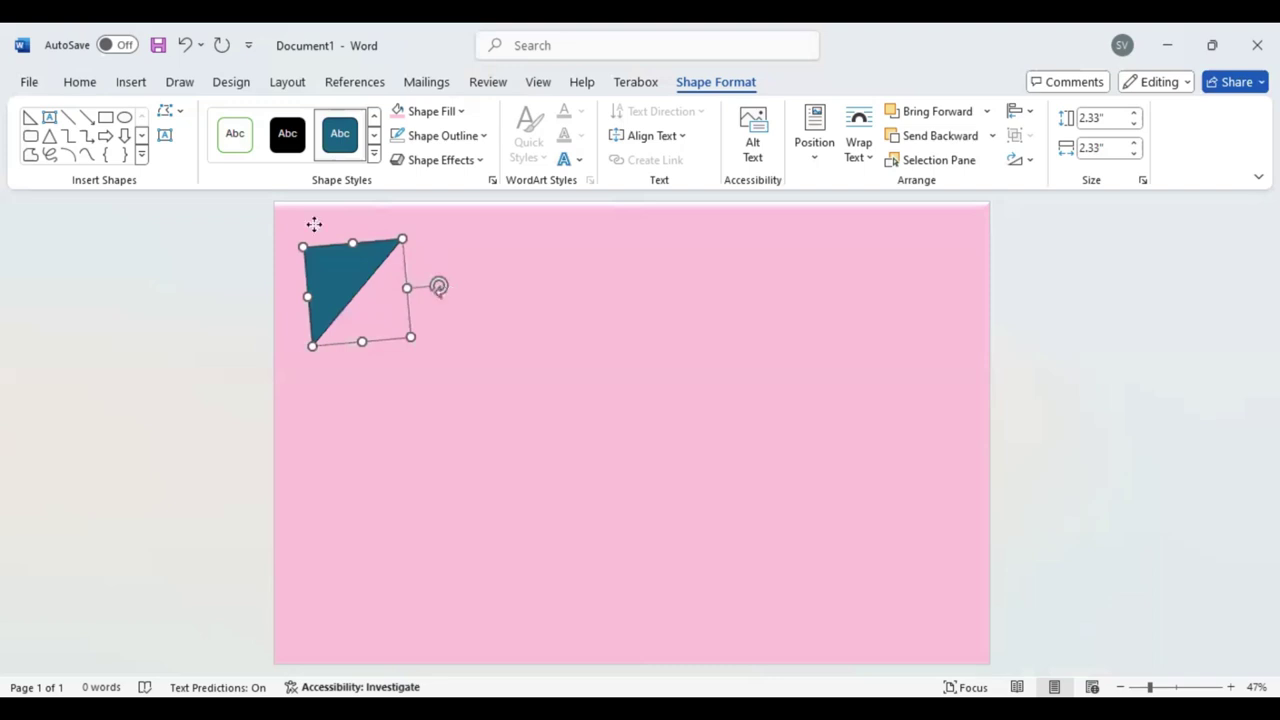
pyautogui.moveTo(309, 220); pyautogui.dragTo(299, 222)
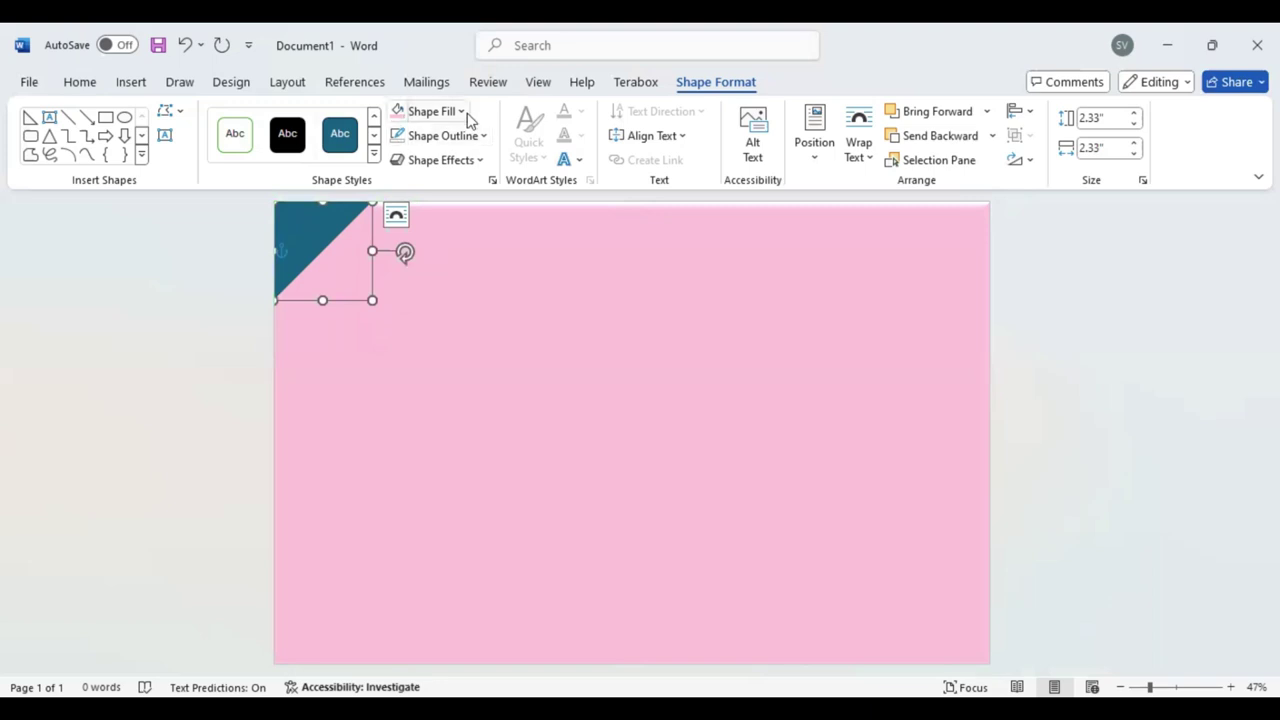
pyautogui.click(467, 116)
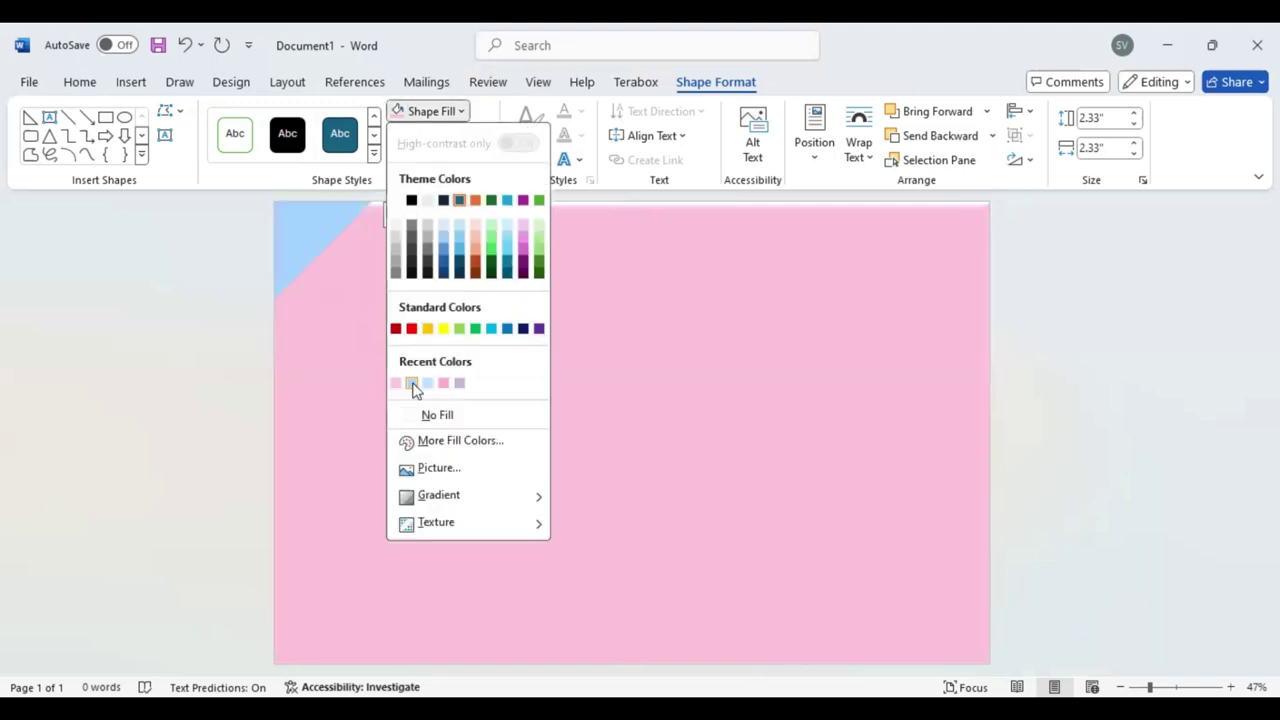
pyautogui.press('Escape')
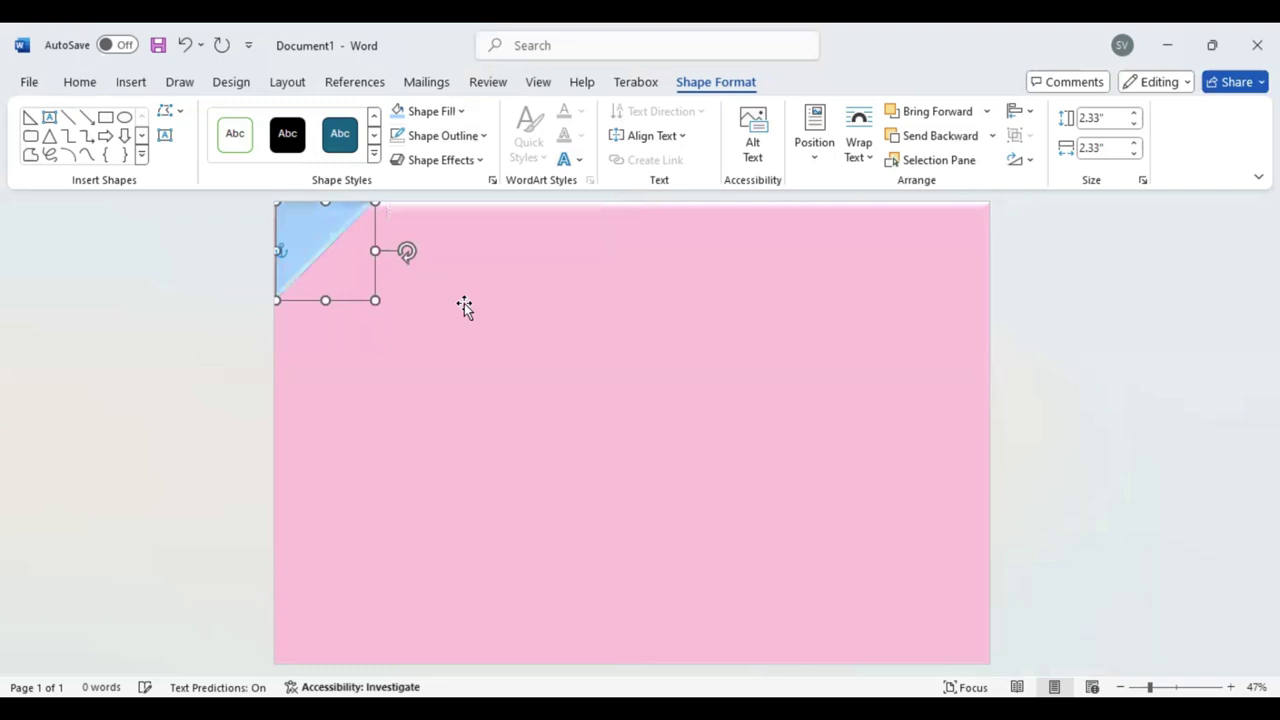
# Step: Copy the blue triangle, rotate it and fit it into the bottom-right corner
pyautogui.click(312, 236)
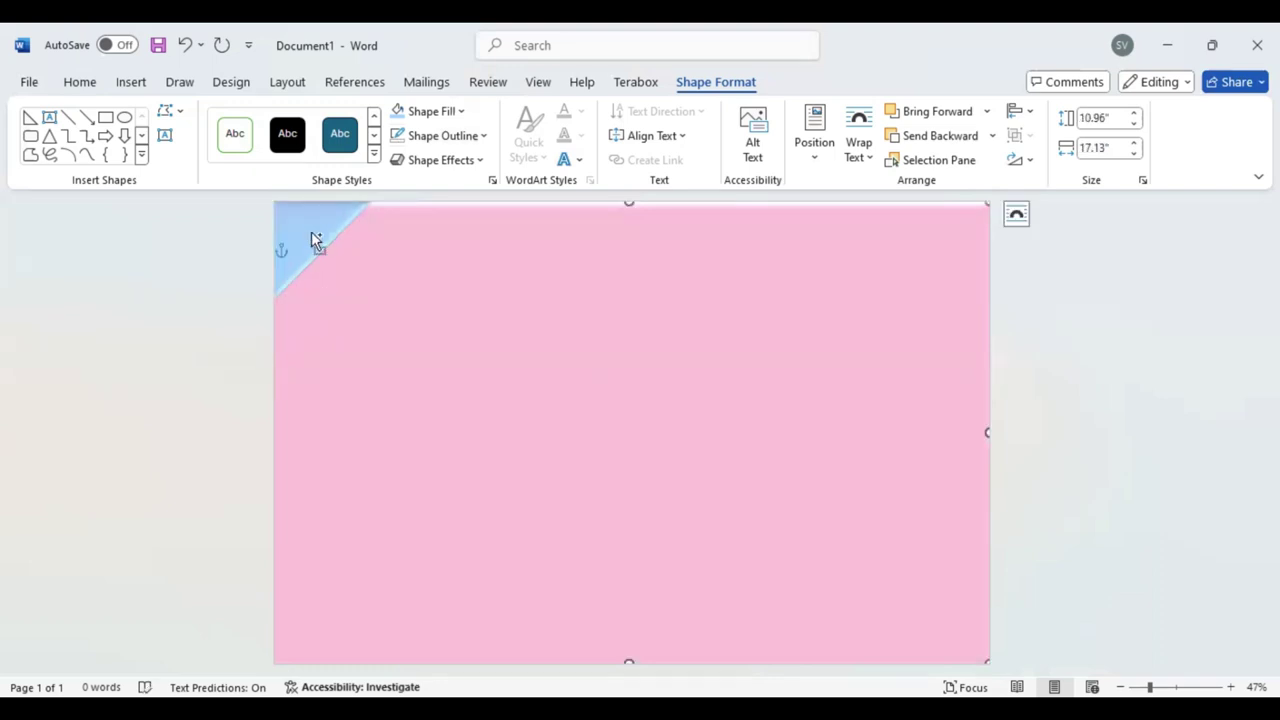
pyautogui.click(312, 236)
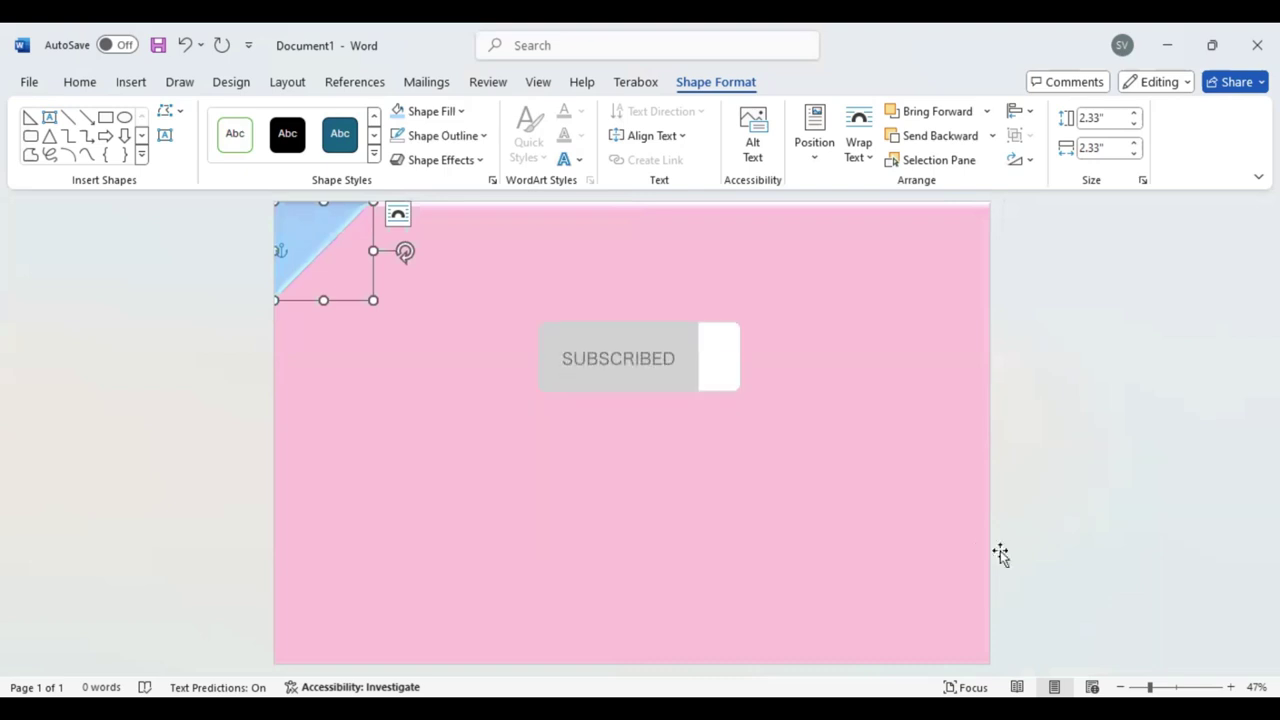
pyautogui.moveTo(980, 534)
pyautogui.mouseDown()
pyautogui.moveTo(831, 560)
pyautogui.moveTo(858, 535)
pyautogui.mouseUp()
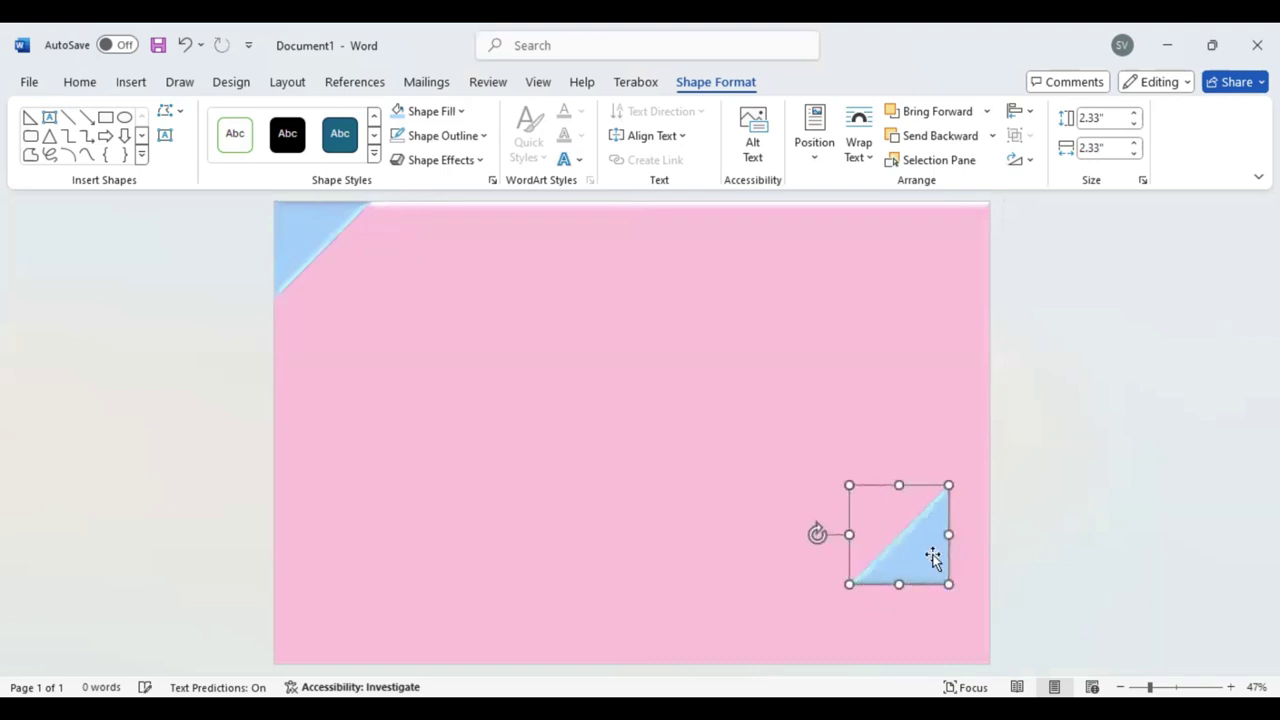
pyautogui.moveTo(931, 557); pyautogui.dragTo(974, 631)
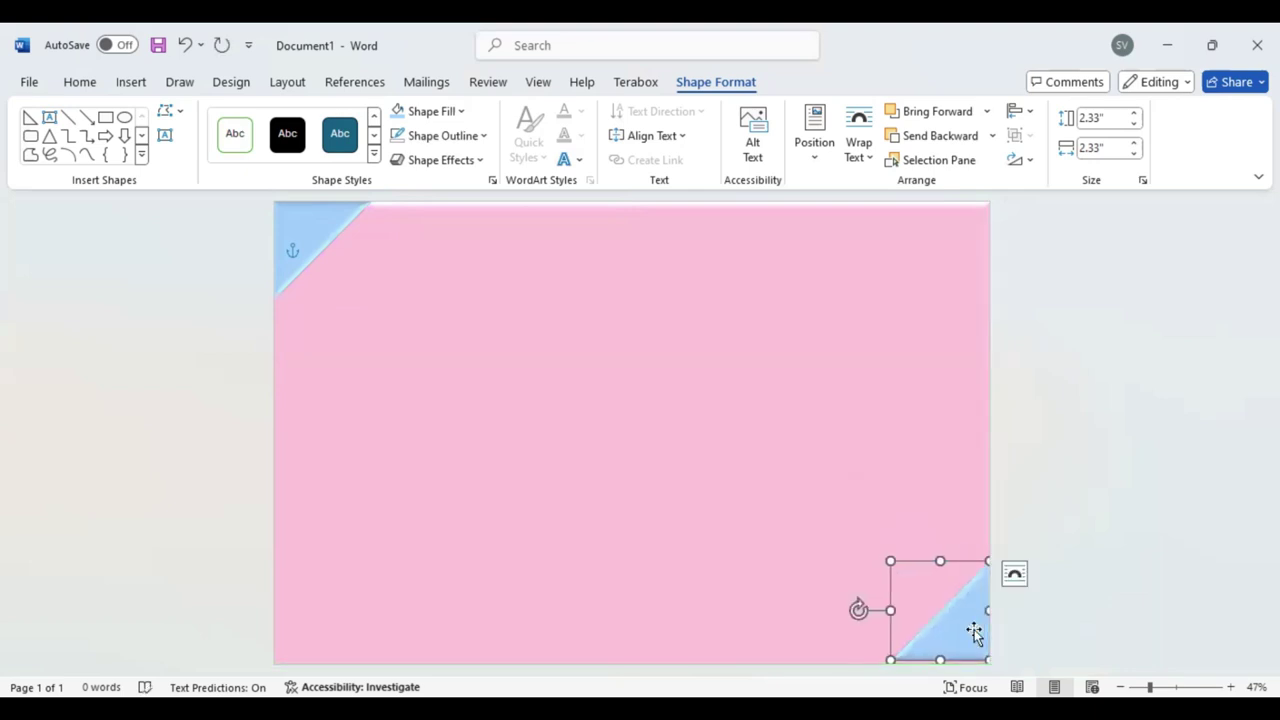
pyautogui.press('Down')
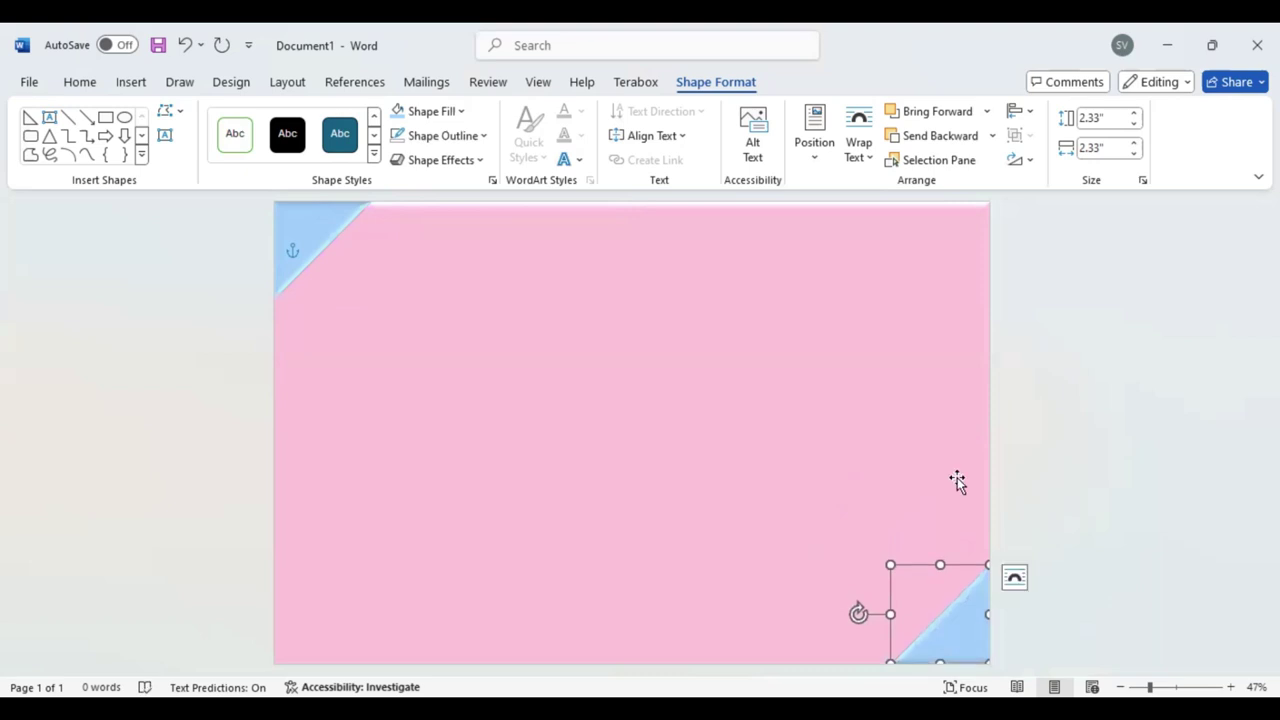
pyautogui.click(957, 478)
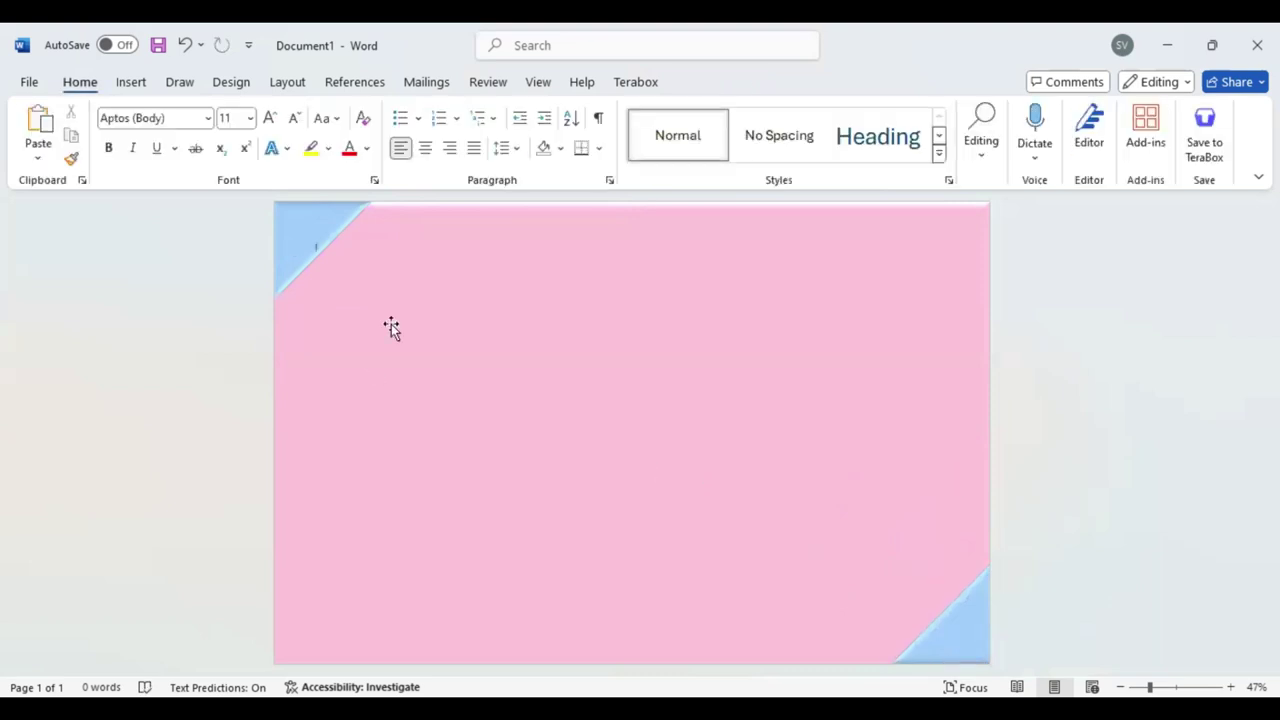
# Step: Draw an inner rectangle inset from the page edges and centre it on the page
pyautogui.click(131, 82)
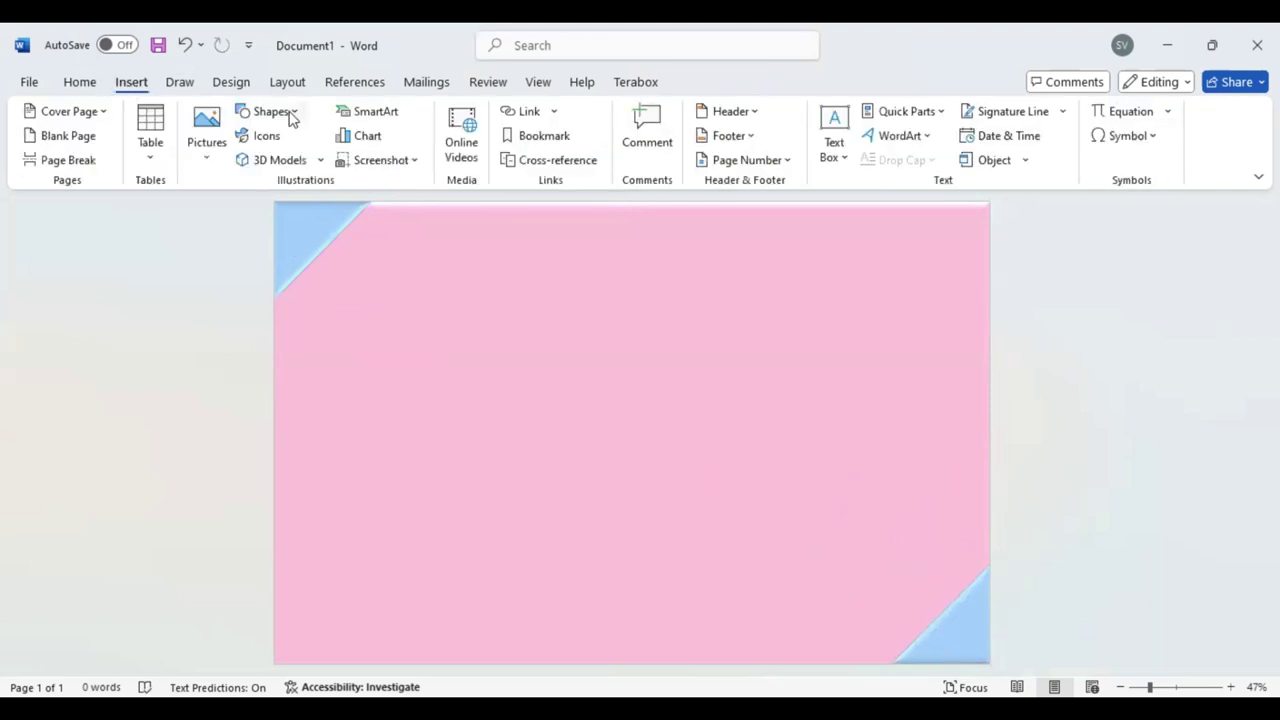
pyautogui.click(290, 112)
pyautogui.click(246, 148)
pyautogui.moveTo(318, 229); pyautogui.dragTo(971, 640)
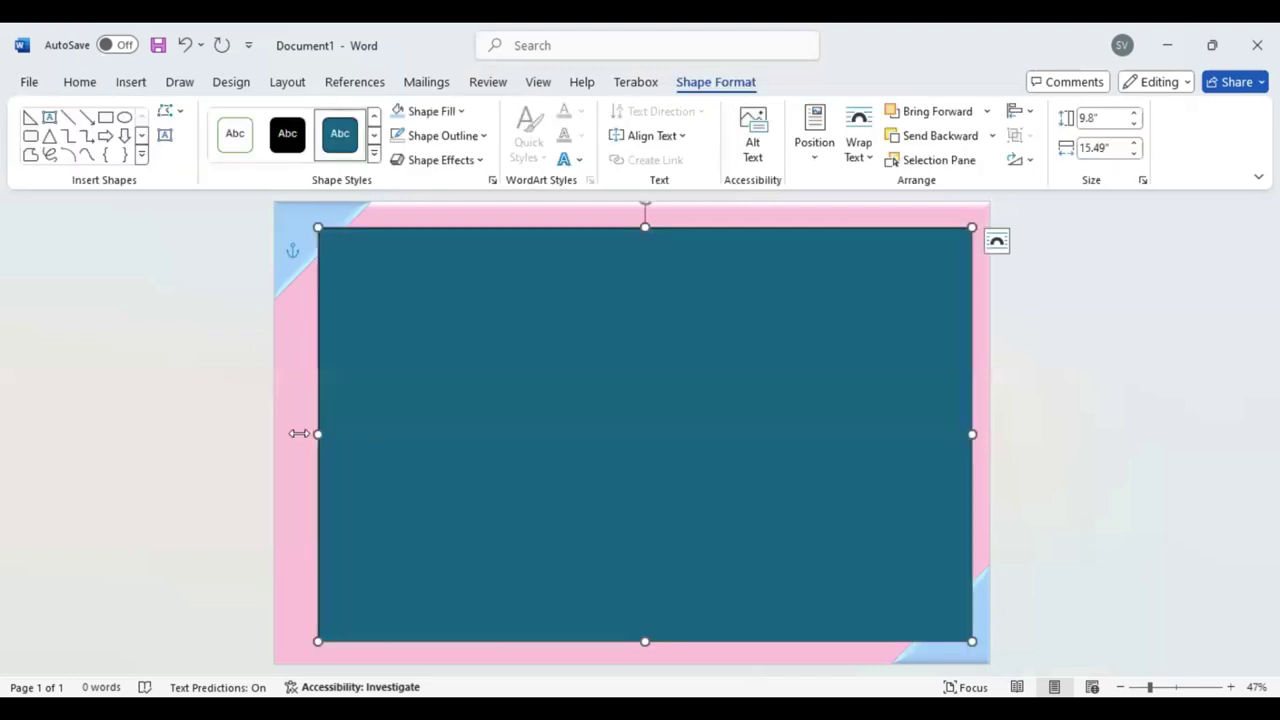
pyautogui.moveTo(299, 433); pyautogui.dragTo(289, 431)
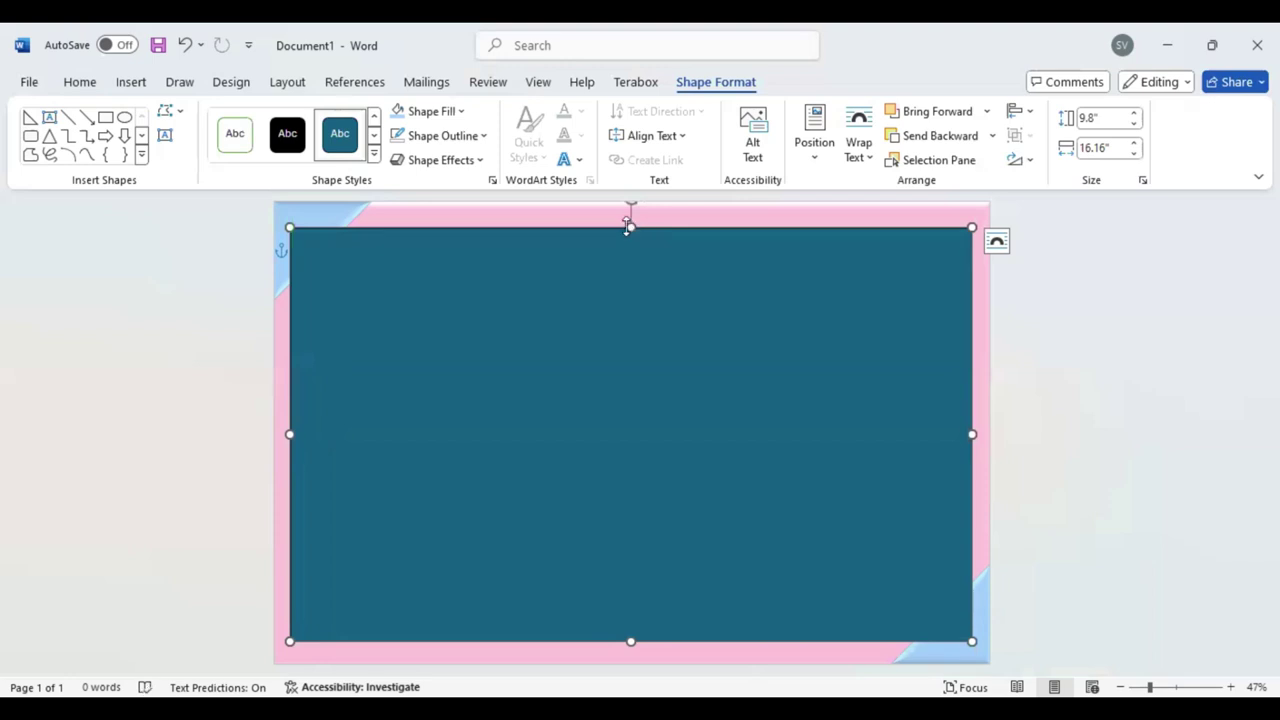
pyautogui.moveTo(680, 371); pyautogui.dragTo(704, 393)
# Step: Give the inner rectangle a heavier black outline and a pink fill
pyautogui.click(485, 141)
pyautogui.moveTo(436, 492)
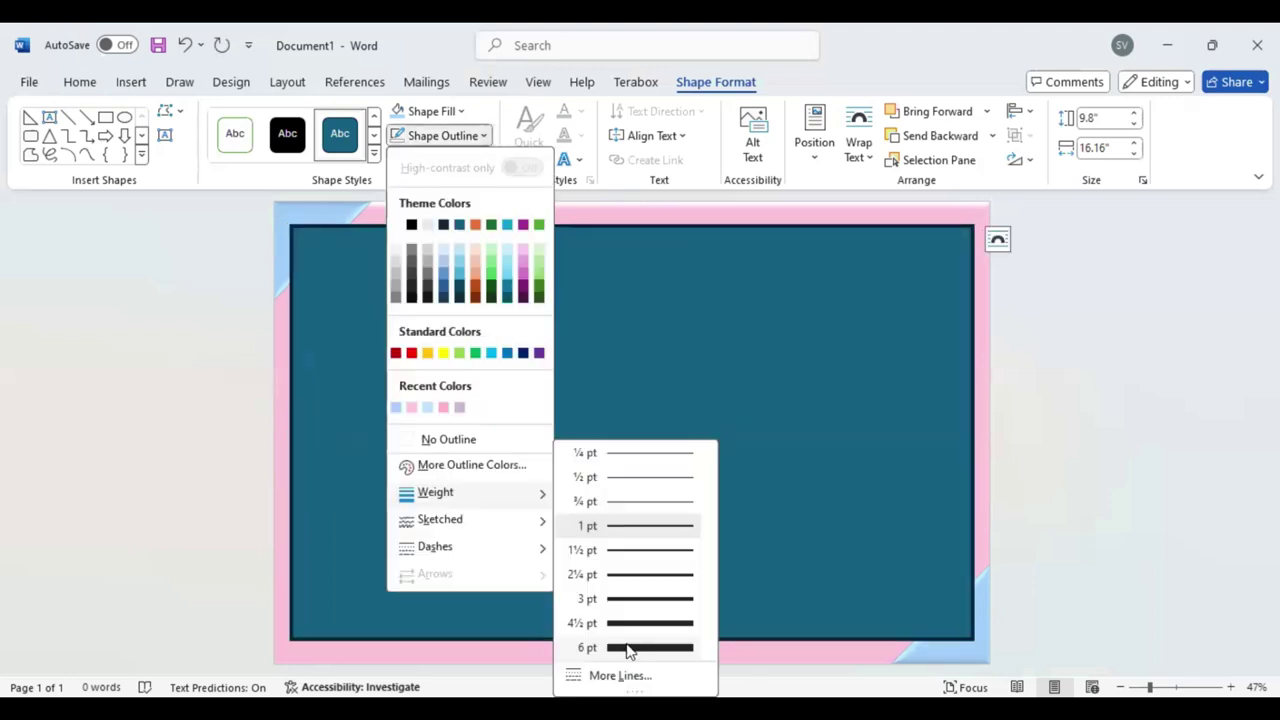
pyautogui.press('Escape')
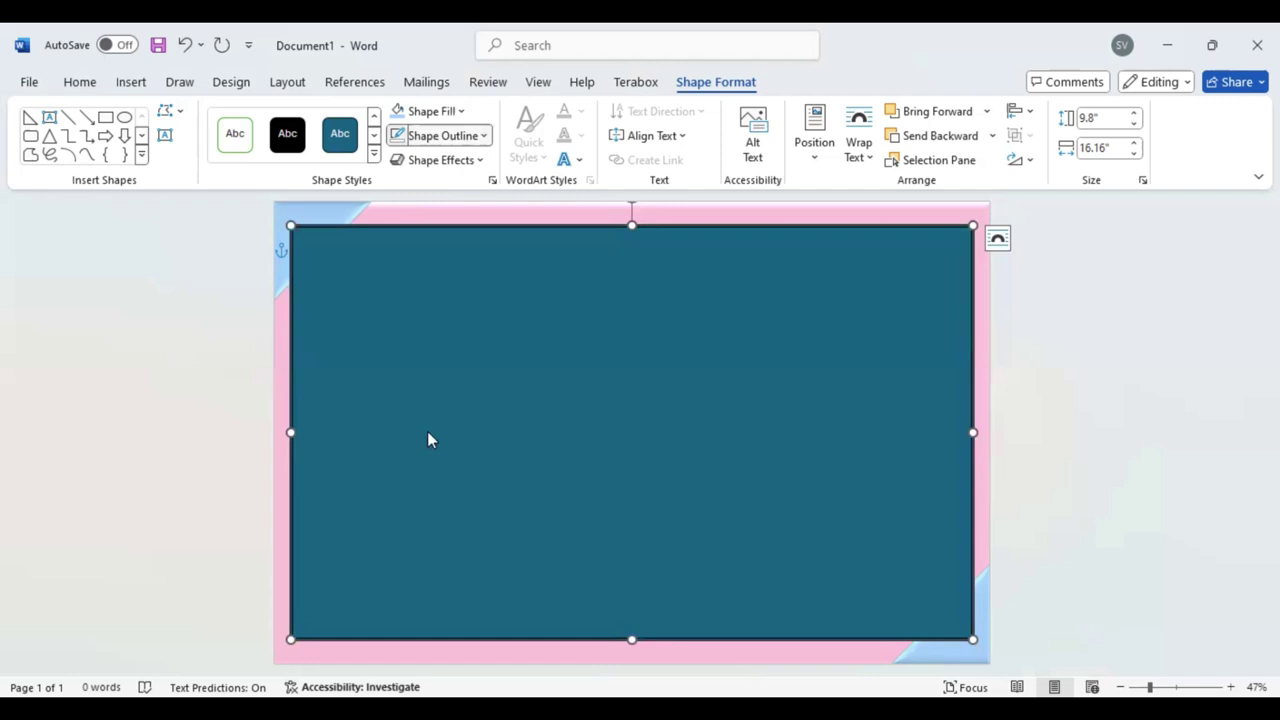
pyautogui.press('Return')
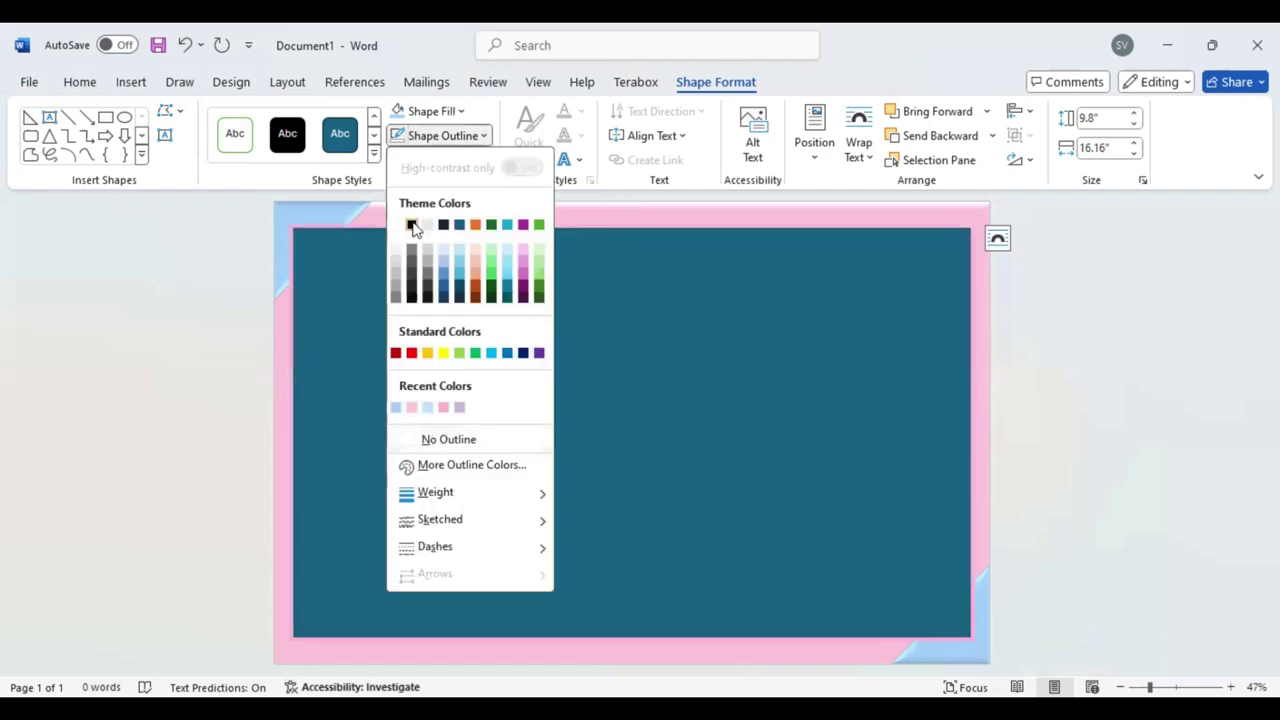
pyautogui.press('Escape')
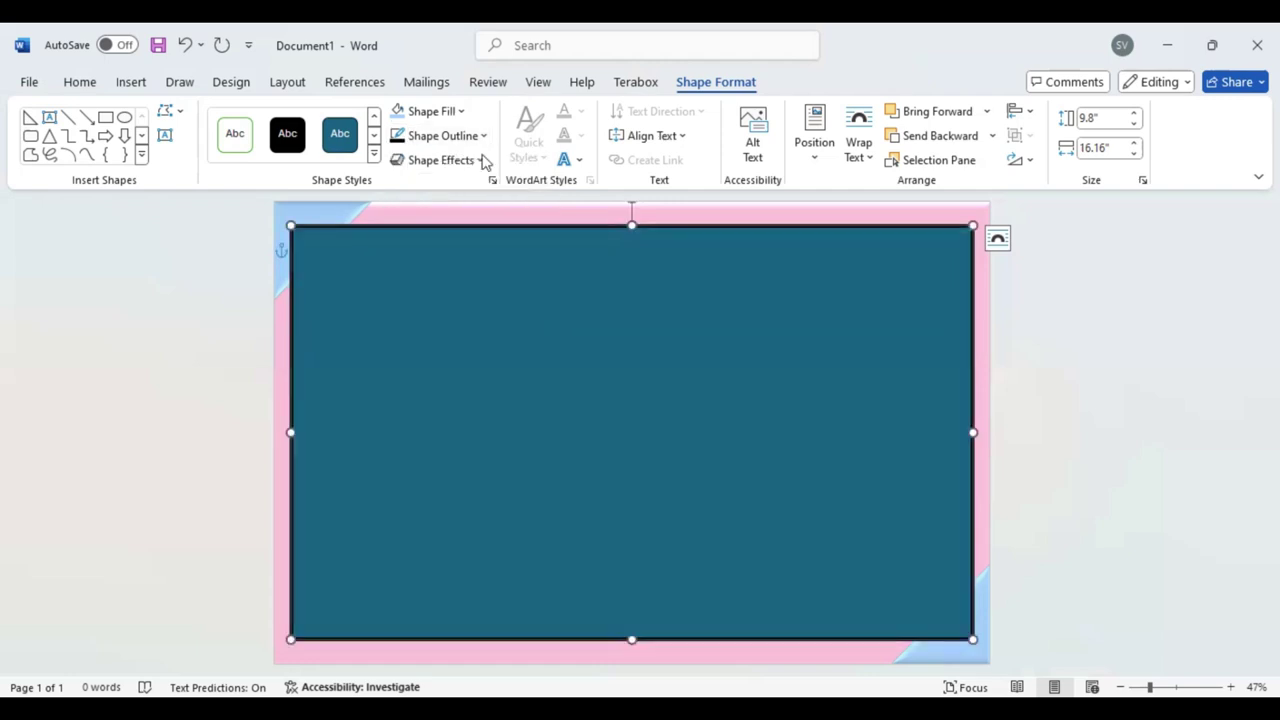
pyautogui.press('Up')
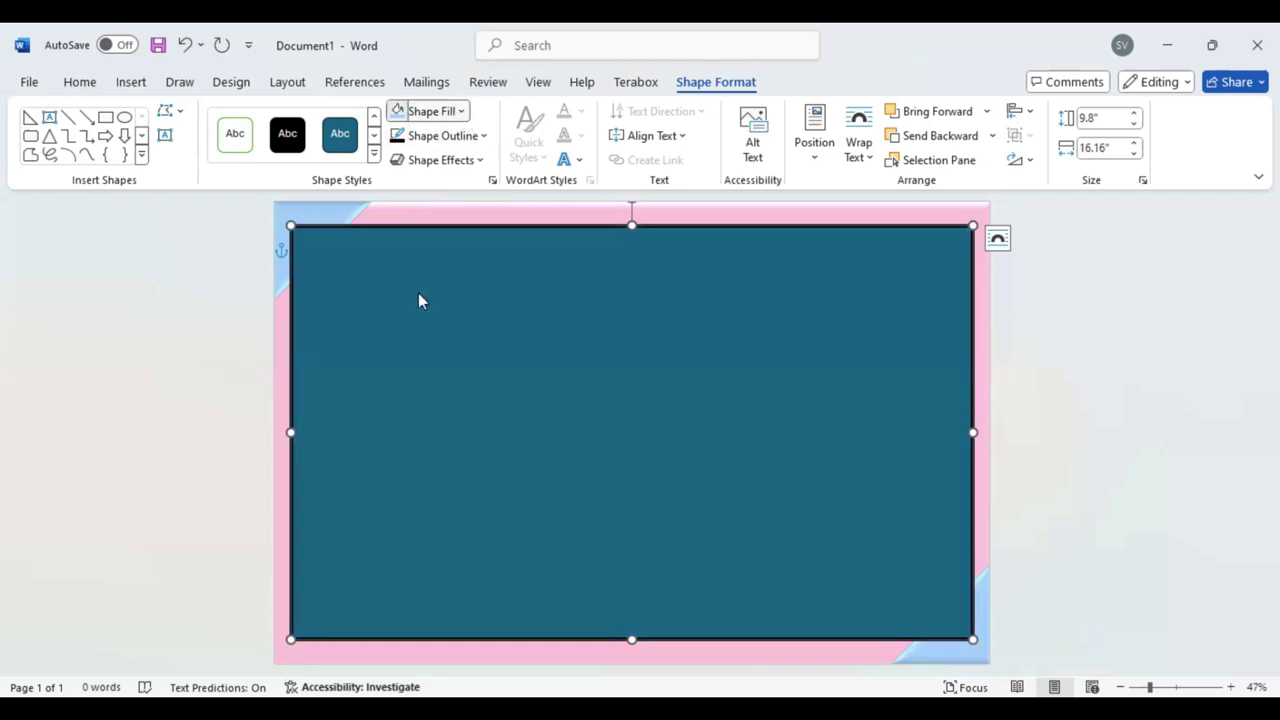
pyautogui.press('Return')
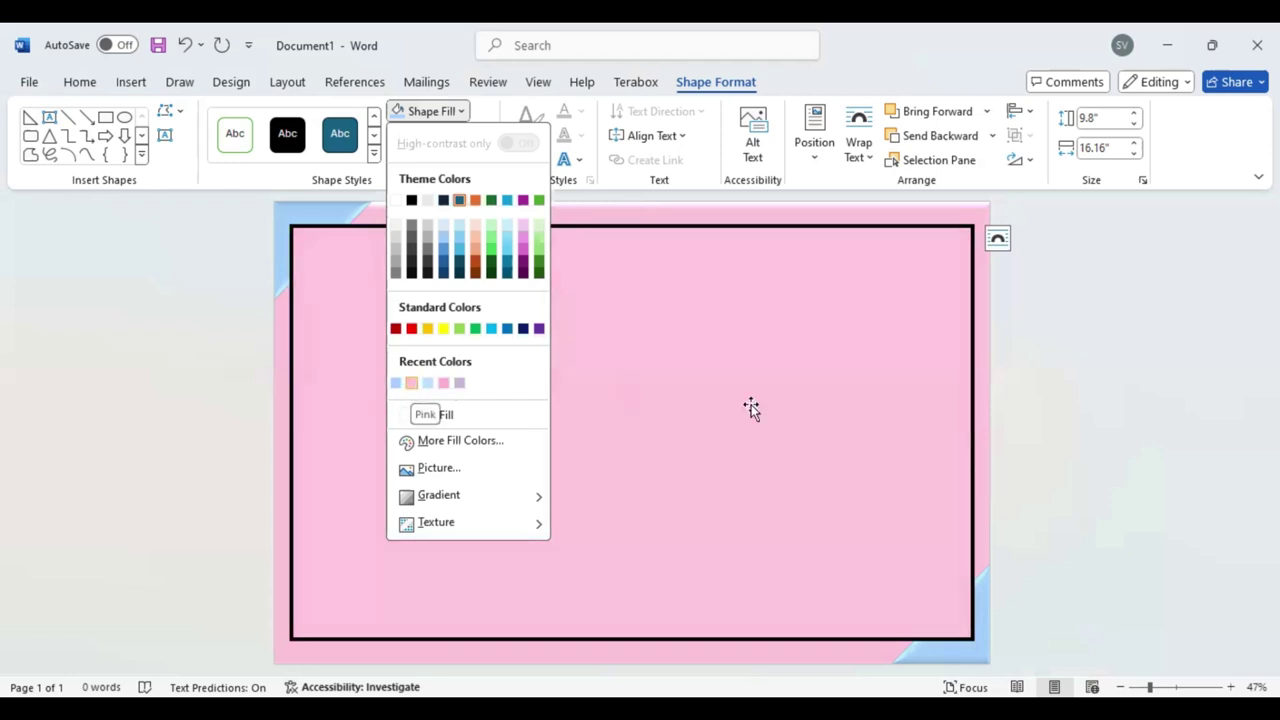
pyautogui.click(817, 447)
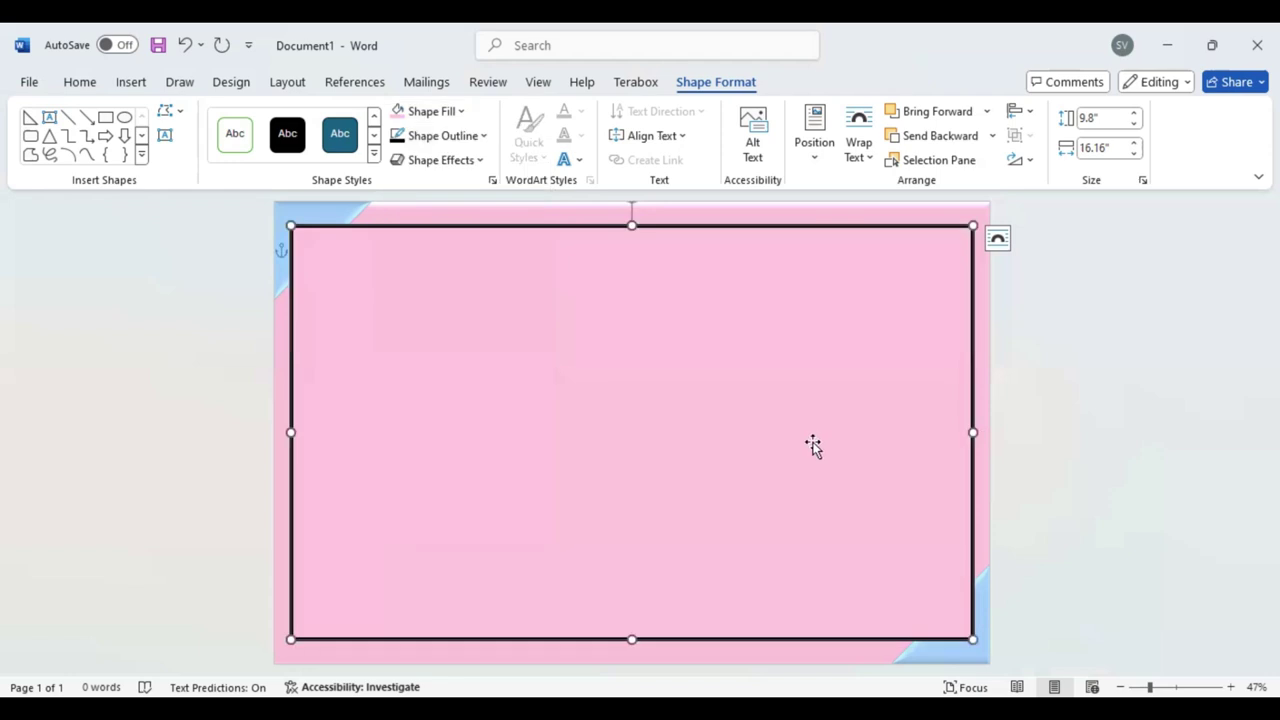
pyautogui.press('Escape')
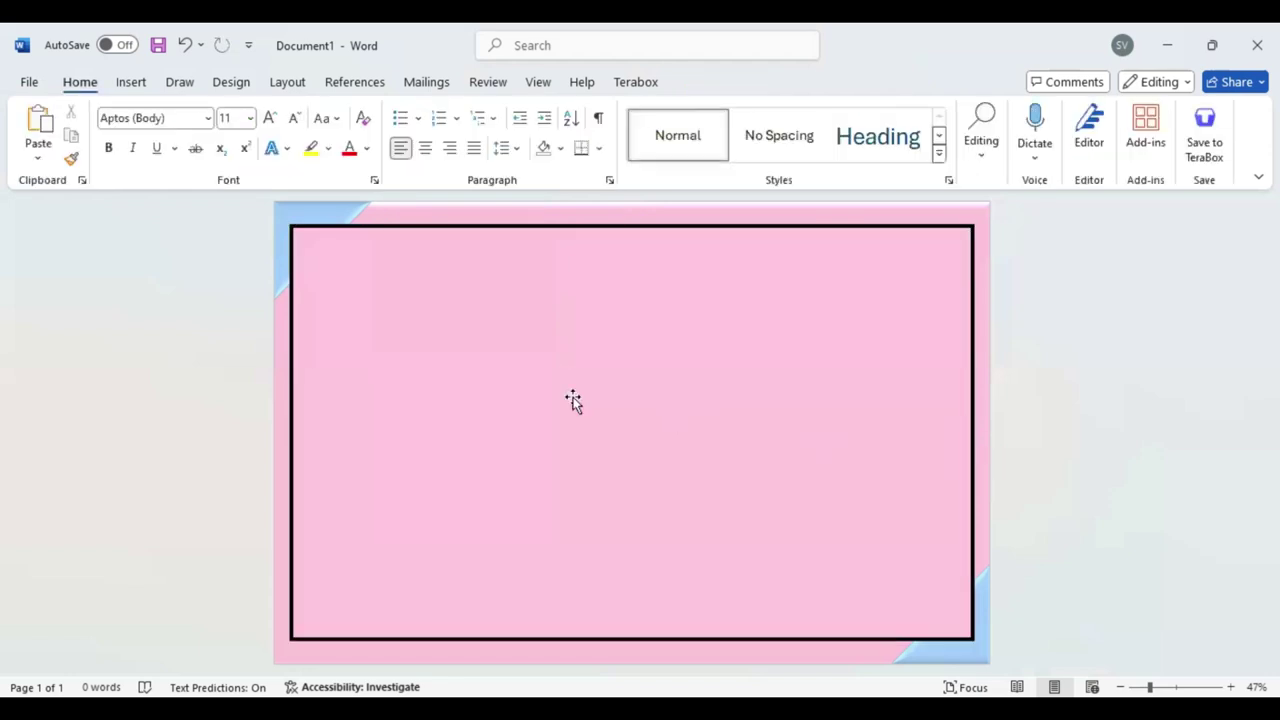
# Step: Draw a narrow light-blue band tilted about 45° across the lower-left corner
pyautogui.click(573, 400)
pyautogui.click(131, 82)
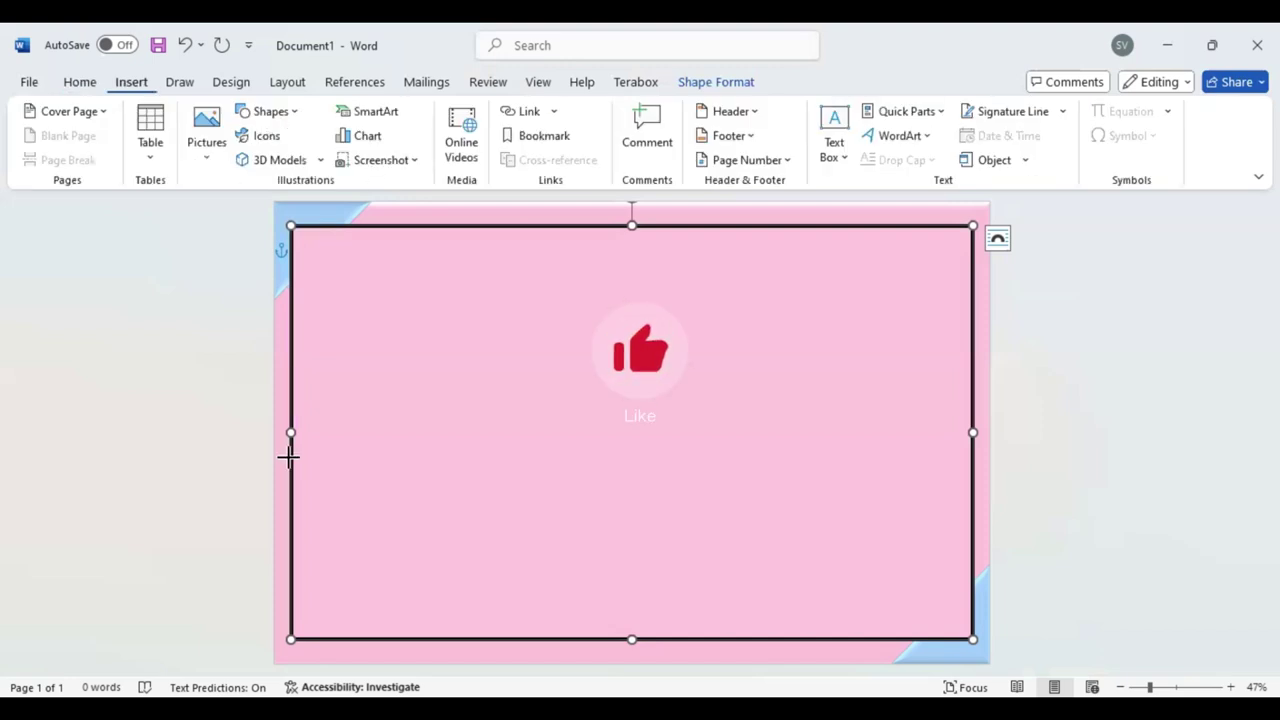
pyautogui.moveTo(355, 540)
pyautogui.mouseDown()
pyautogui.moveTo(511, 547)
pyautogui.moveTo(573, 524)
pyautogui.moveTo(690, 524)
pyautogui.mouseUp()
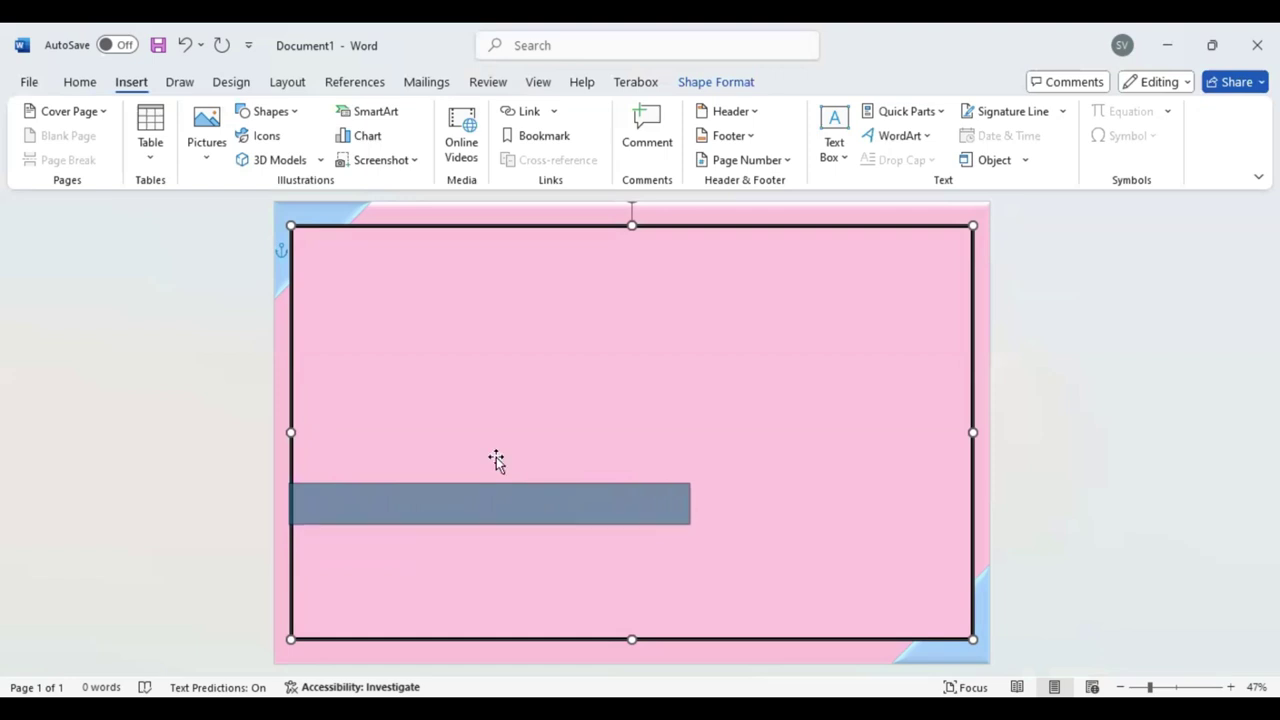
pyautogui.moveTo(533, 466)
pyautogui.mouseDown()
pyautogui.moveTo(309, 557)
pyautogui.moveTo(356, 583)
pyautogui.mouseUp()
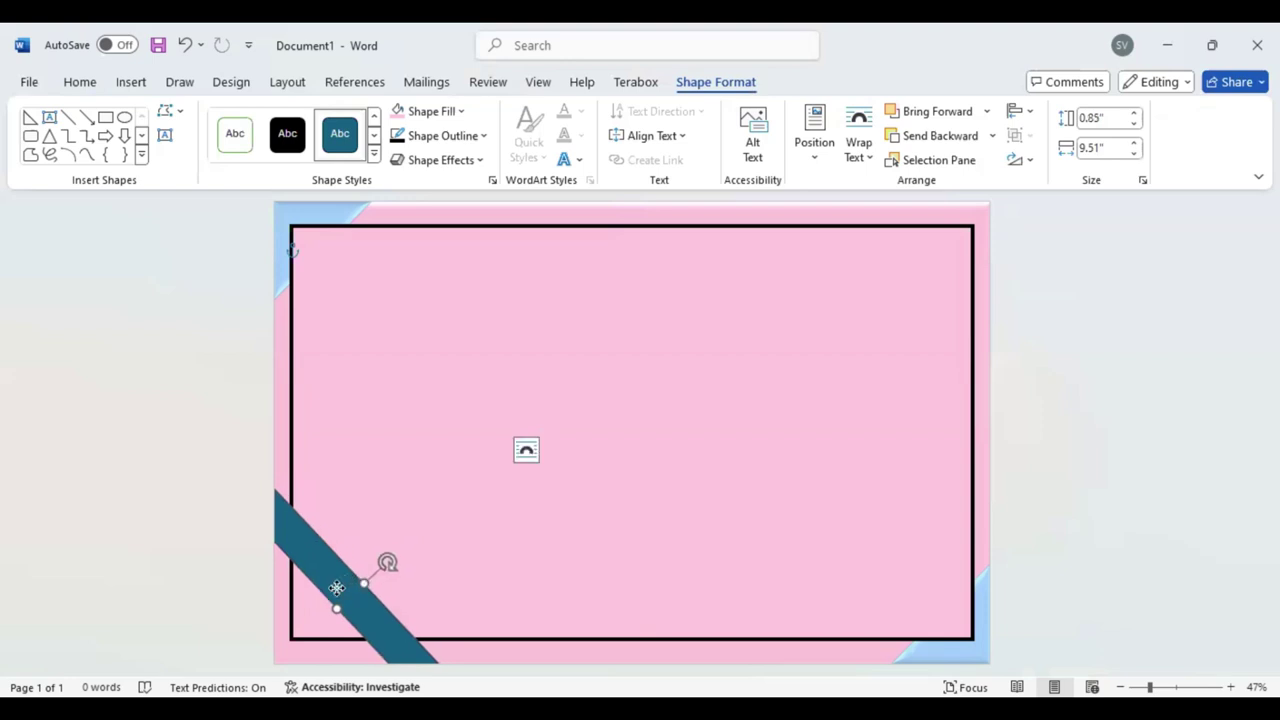
pyautogui.moveTo(350, 582); pyautogui.dragTo(340, 589)
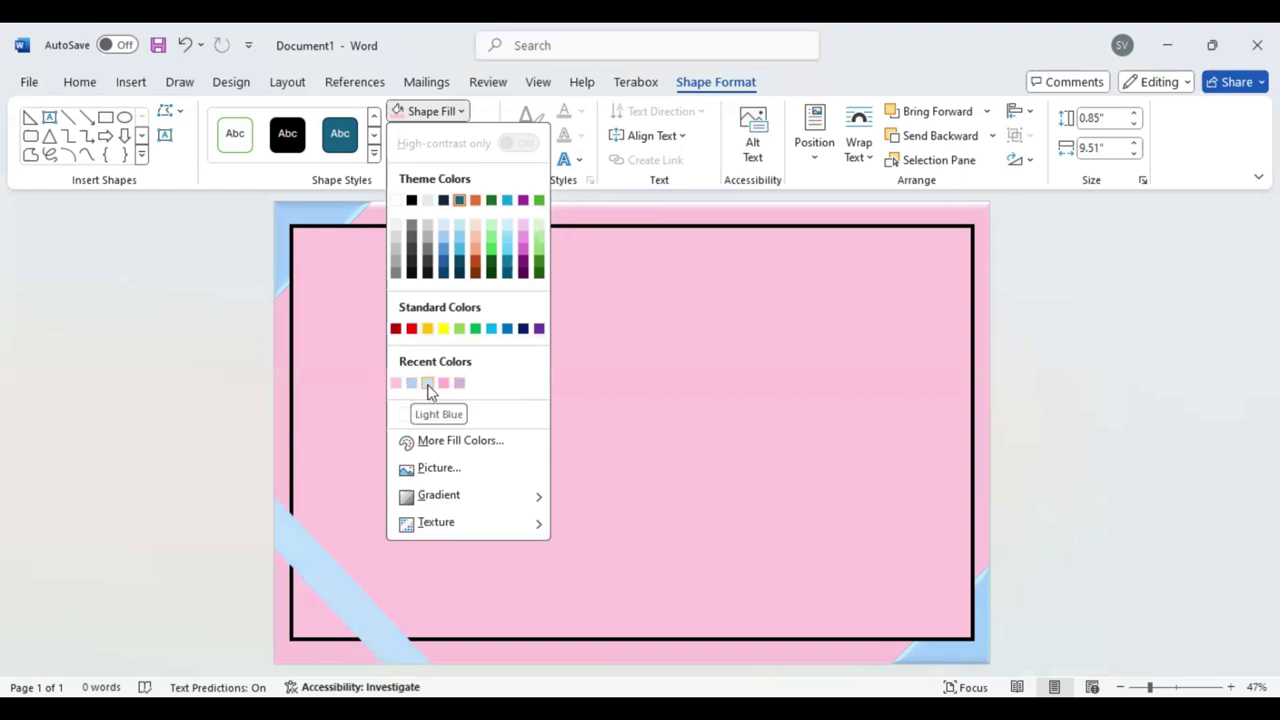
# Step: Copy the diagonal band into the top-right corner
pyautogui.moveTo(355, 600); pyautogui.dragTo(930, 258)
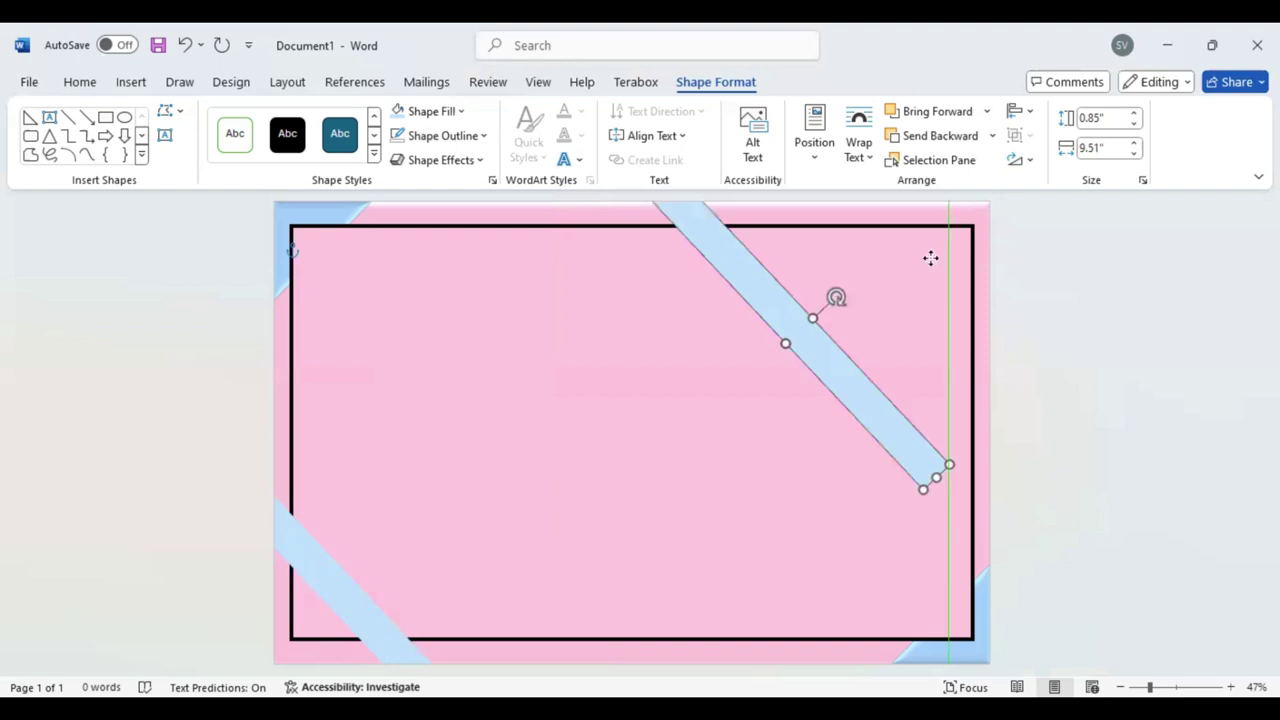
pyautogui.moveTo(930, 258); pyautogui.dragTo(923, 265)
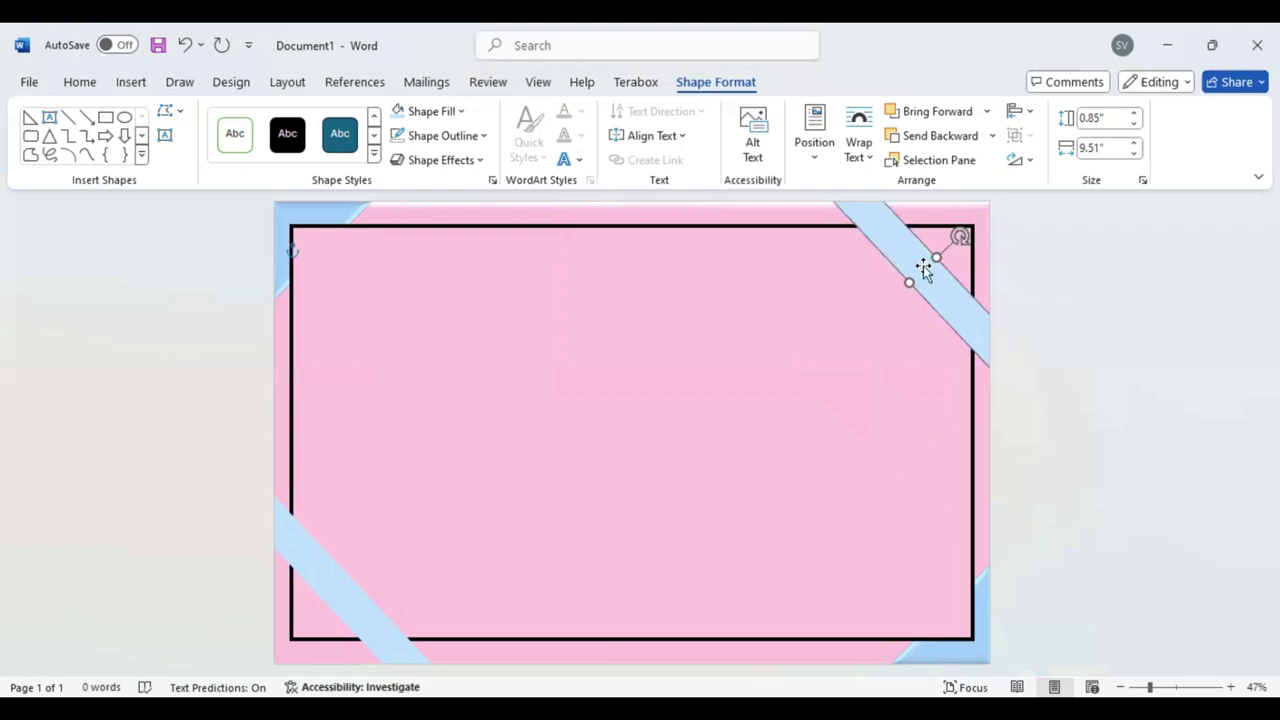
pyautogui.click(612, 420)
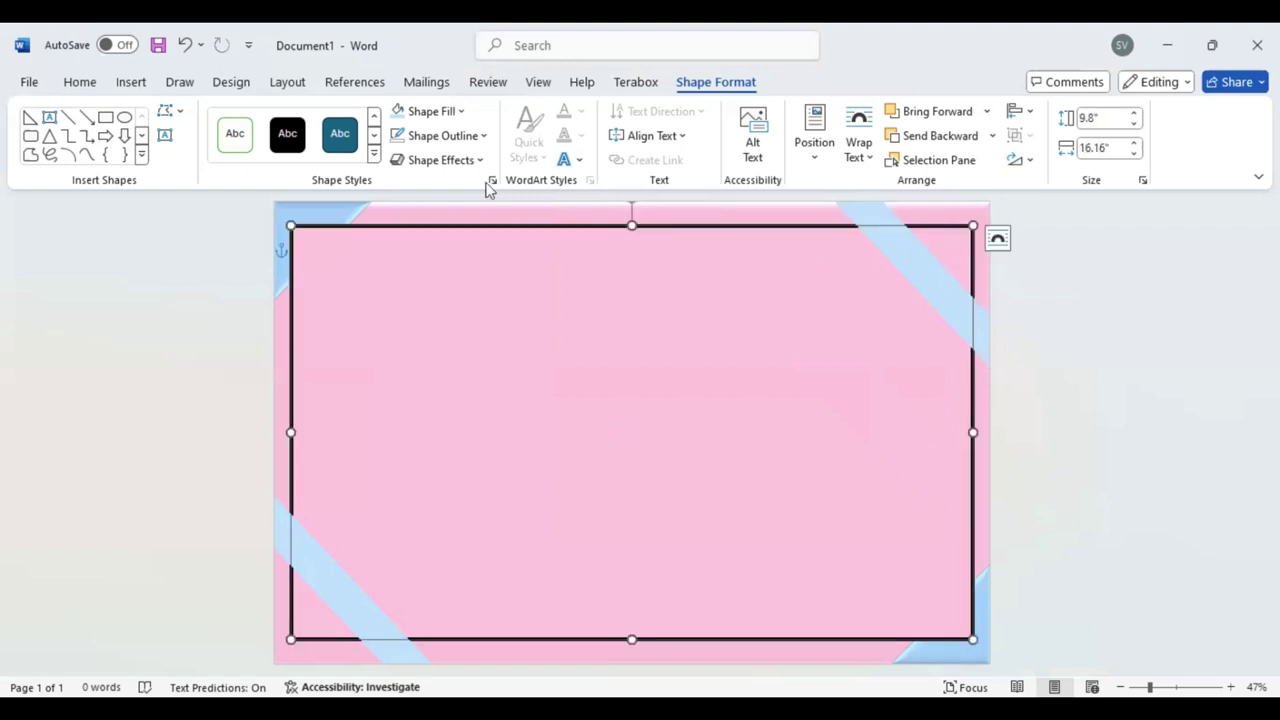
# Step: Duplicate the frame rectangle and shrink it evenly inside the outer frame to 9.07" by 14.96"
pyautogui.hotkey('ctrl', 'v')
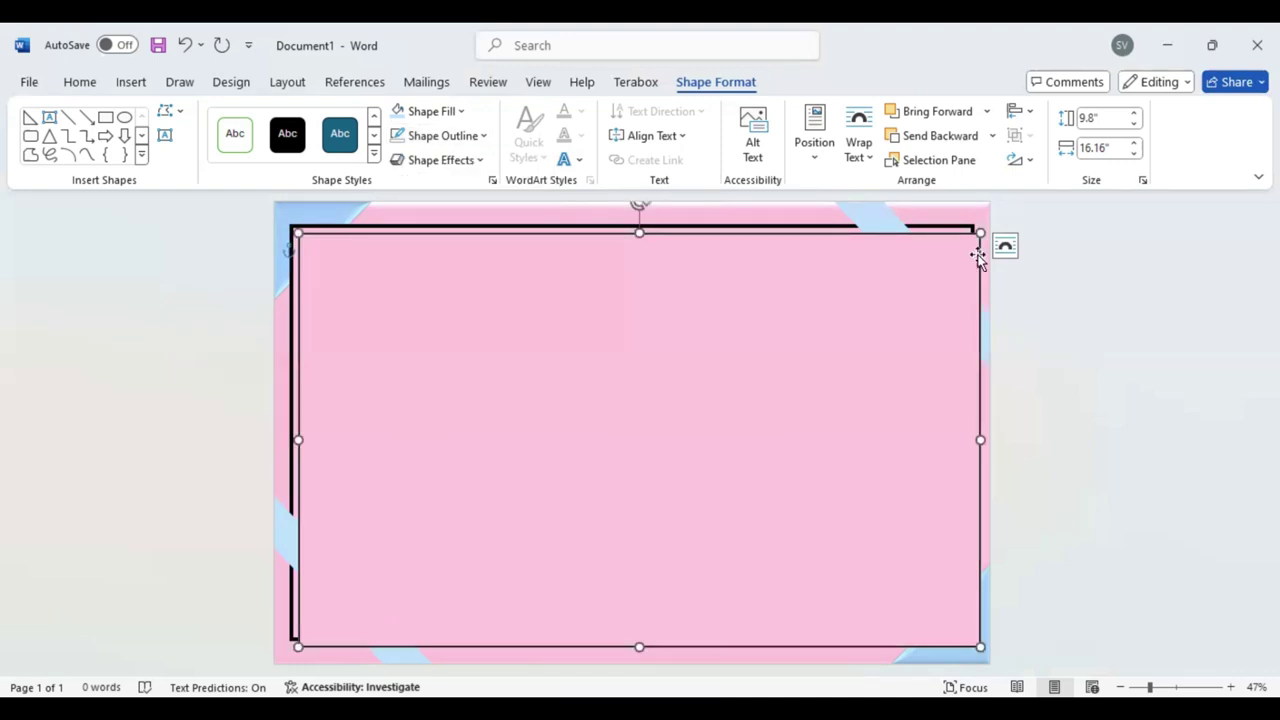
pyautogui.moveTo(977, 233); pyautogui.dragTo(930, 261)
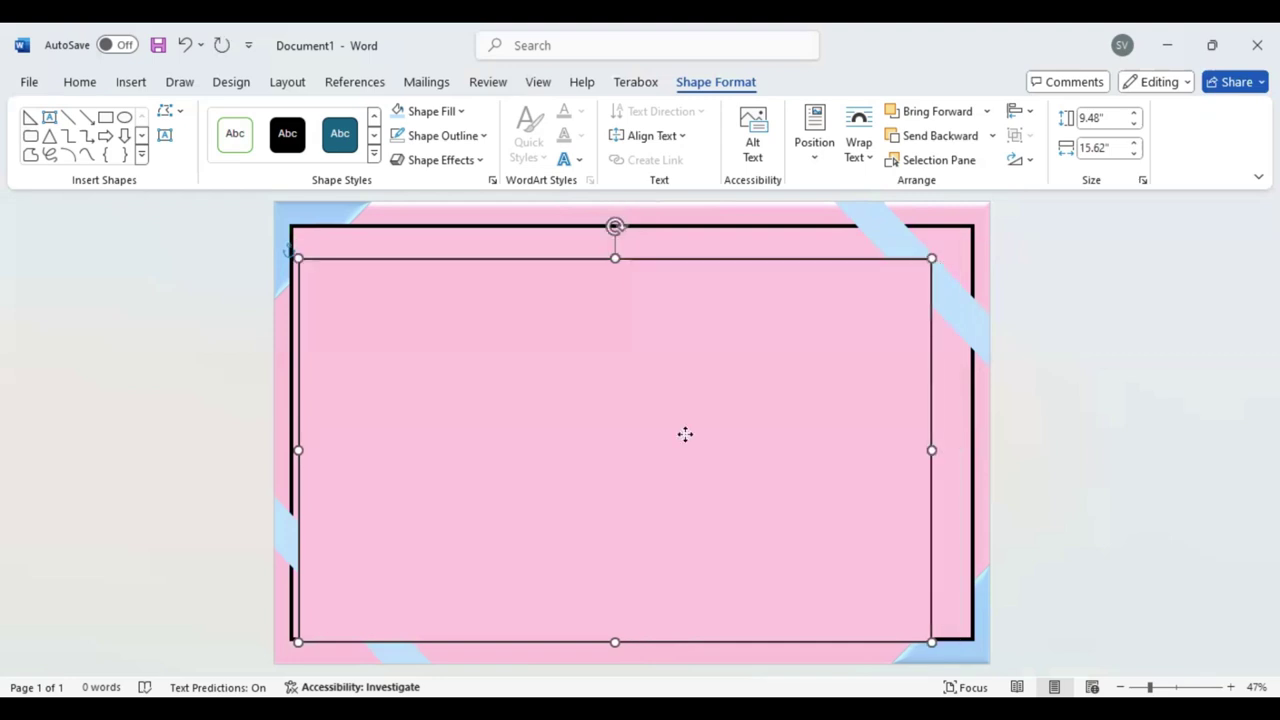
pyautogui.moveTo(685, 434); pyautogui.dragTo(702, 417)
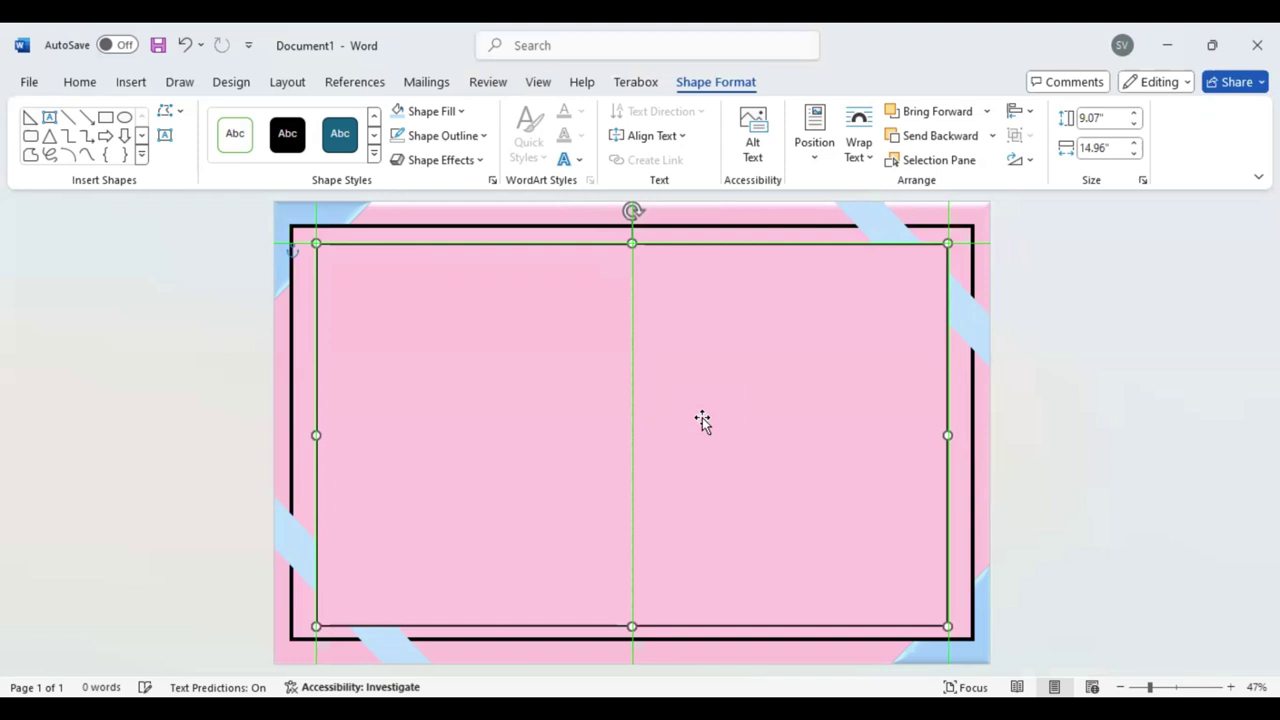
pyautogui.moveTo(702, 417); pyautogui.dragTo(702, 417)
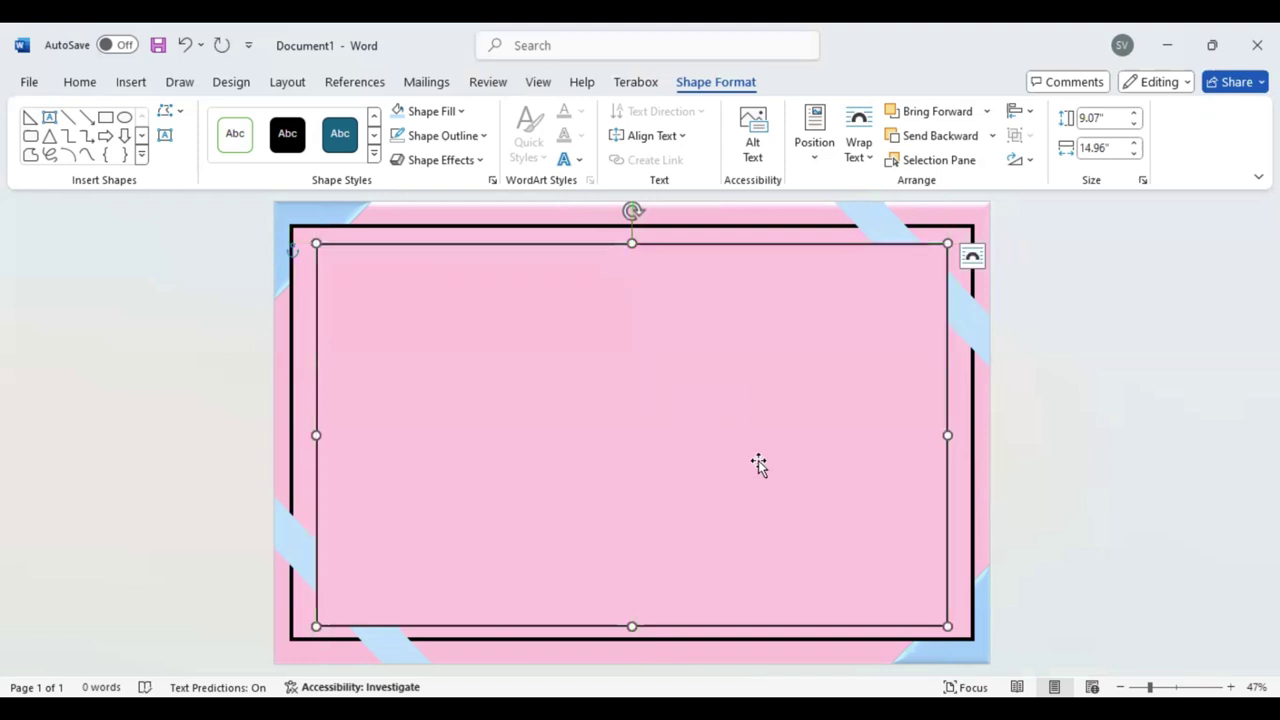
pyautogui.click(1141, 410)
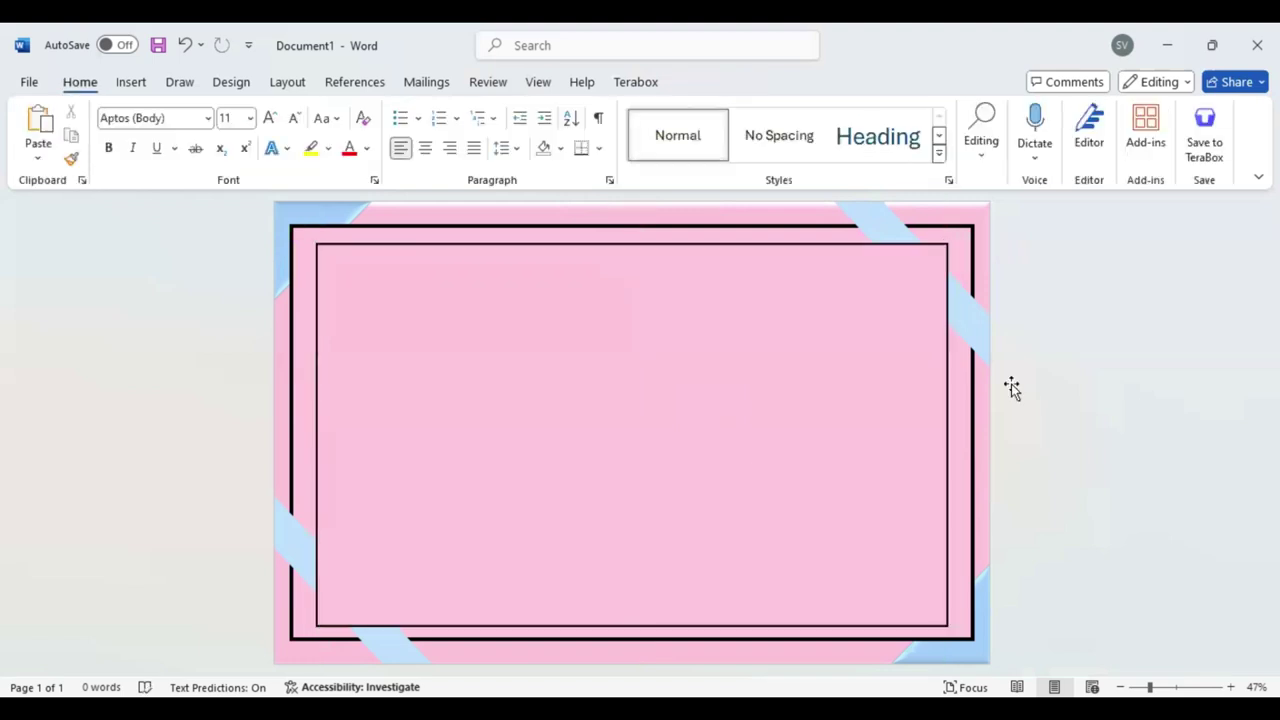
# Step: Choose the Text Box shape for the title
pyautogui.click(131, 82)
pyautogui.click(264, 111)
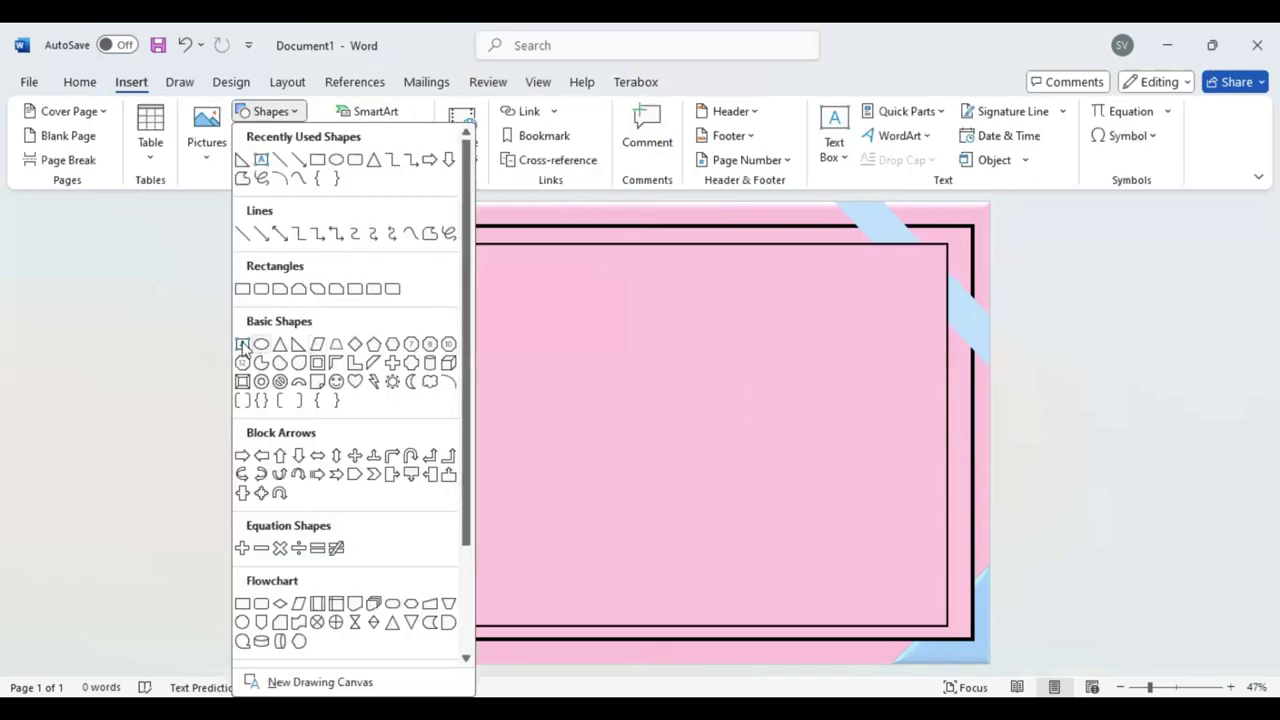
pyautogui.click(241, 344)
# Step: Draw a text box near the top reading 'Certificate', with no fill and centred text
pyautogui.moveTo(456, 282); pyautogui.dragTo(804, 338)
pyautogui.write('Certifica')
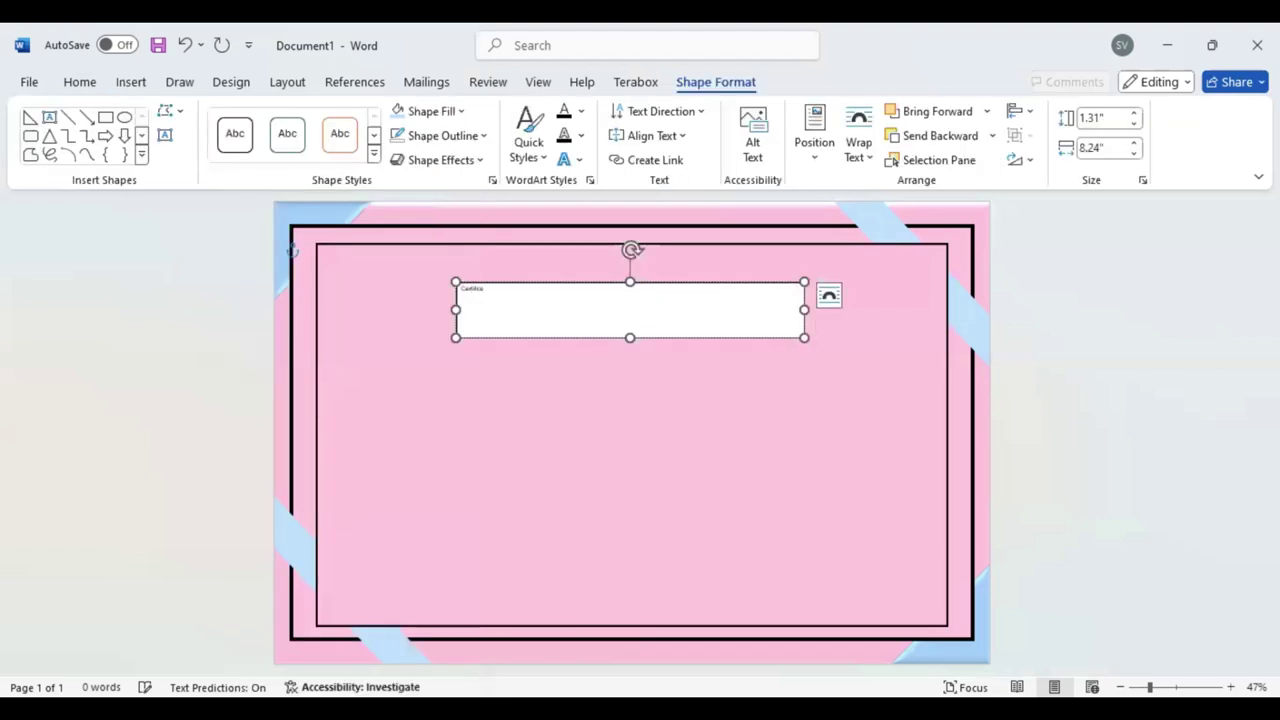
pyautogui.write('te')
pyautogui.press('BackSpace')
pyautogui.press('BackSpace')
pyautogui.press('BackSpace')
pyautogui.press('BackSpace')
pyautogui.press('BackSpace')
pyautogui.press('BackSpace')
pyautogui.press('BackSpace')
pyautogui.press('BackSpace')
pyautogui.write('rtificate')
pyautogui.doubleClick(460, 295)
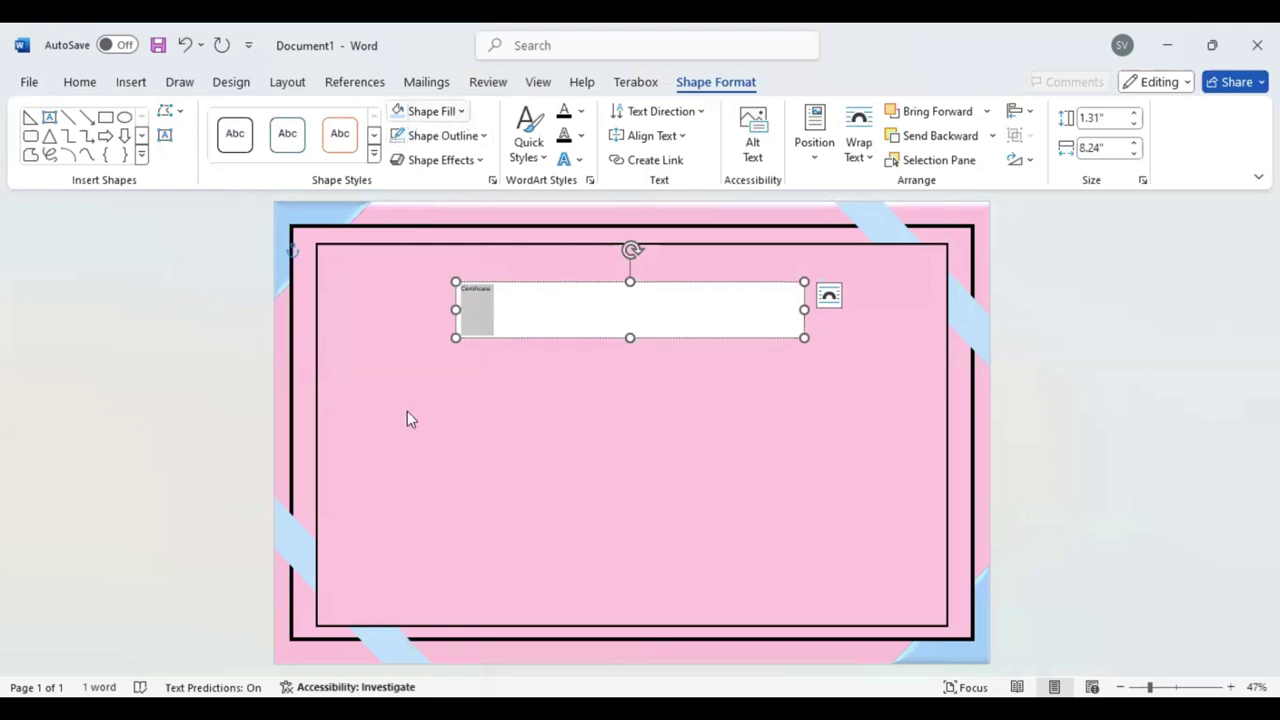
pyautogui.click(80, 84)
# Step: Set the title to Boucherie Block and enlarge it to 90 pt
pyautogui.click(208, 118)
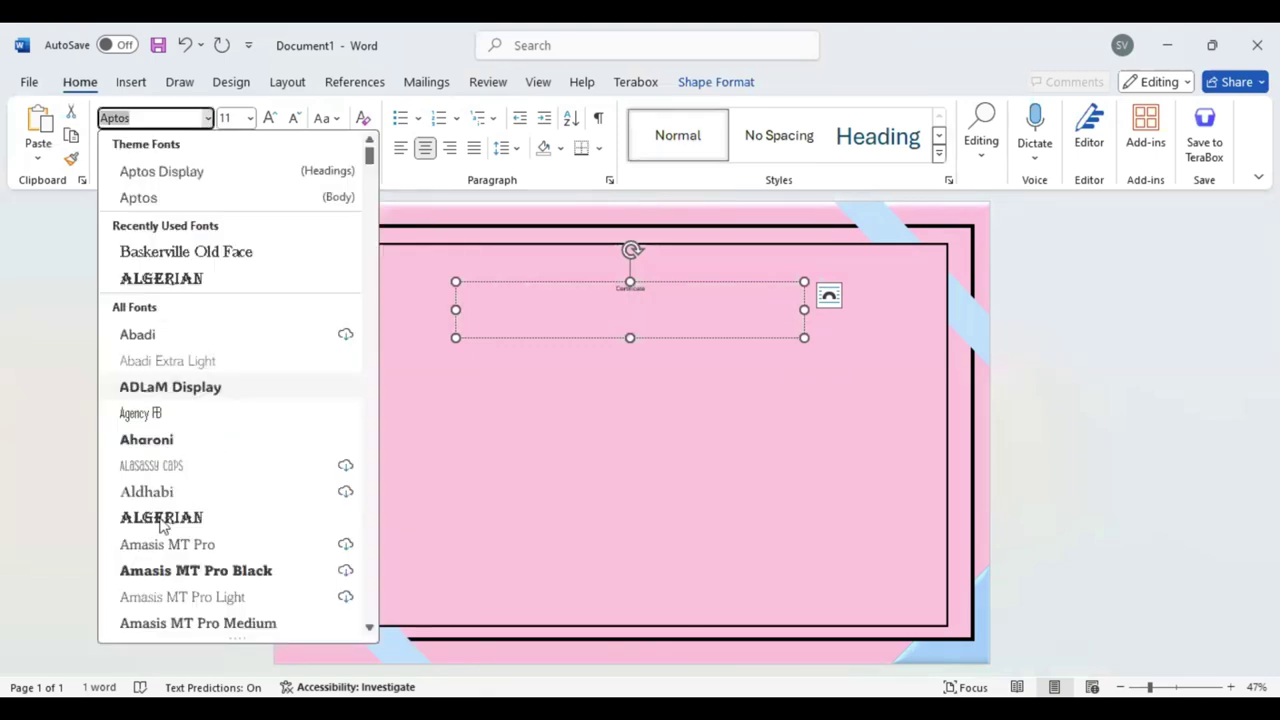
pyautogui.scroll(-5, 213, 441)
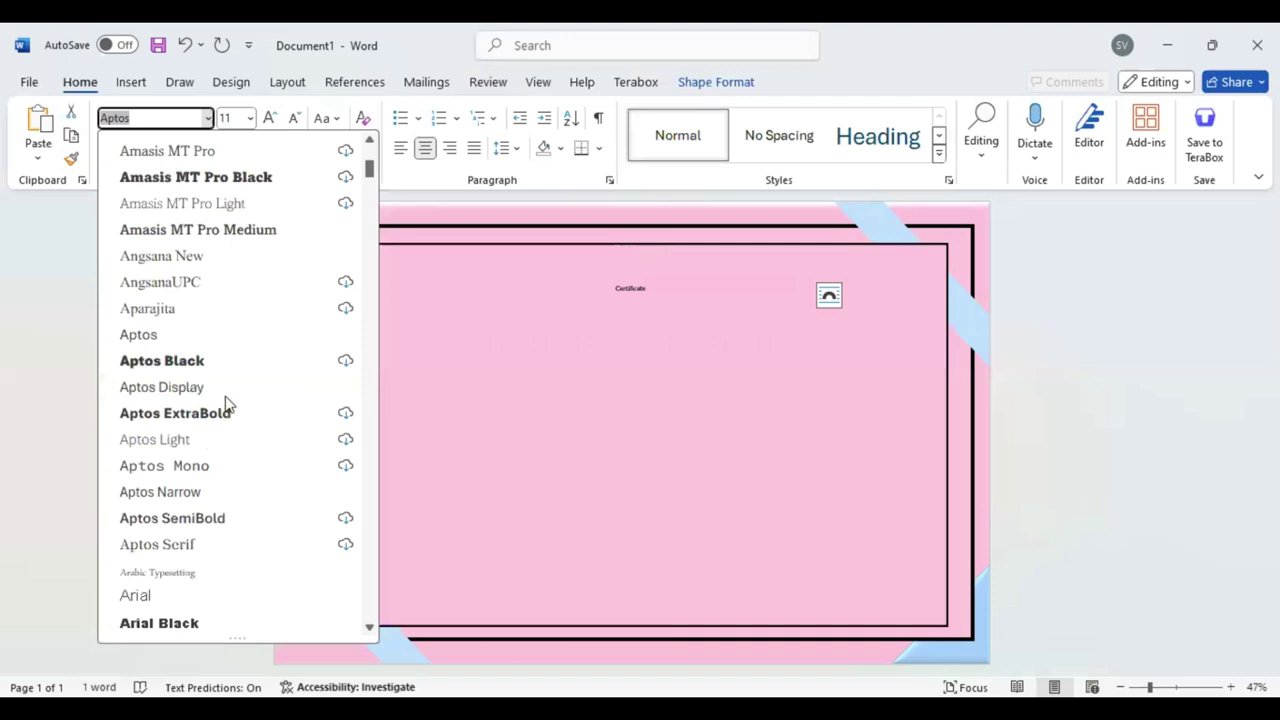
pyautogui.scroll(-10, 225, 397)
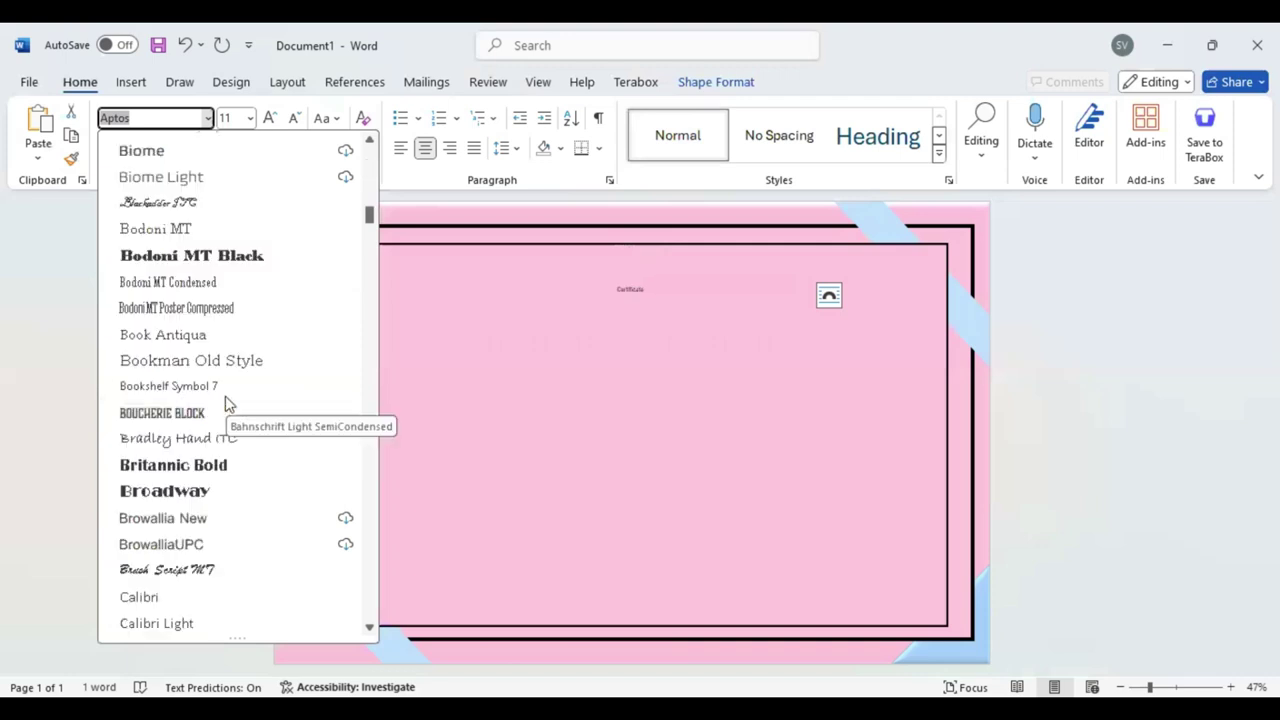
pyautogui.click(160, 418)
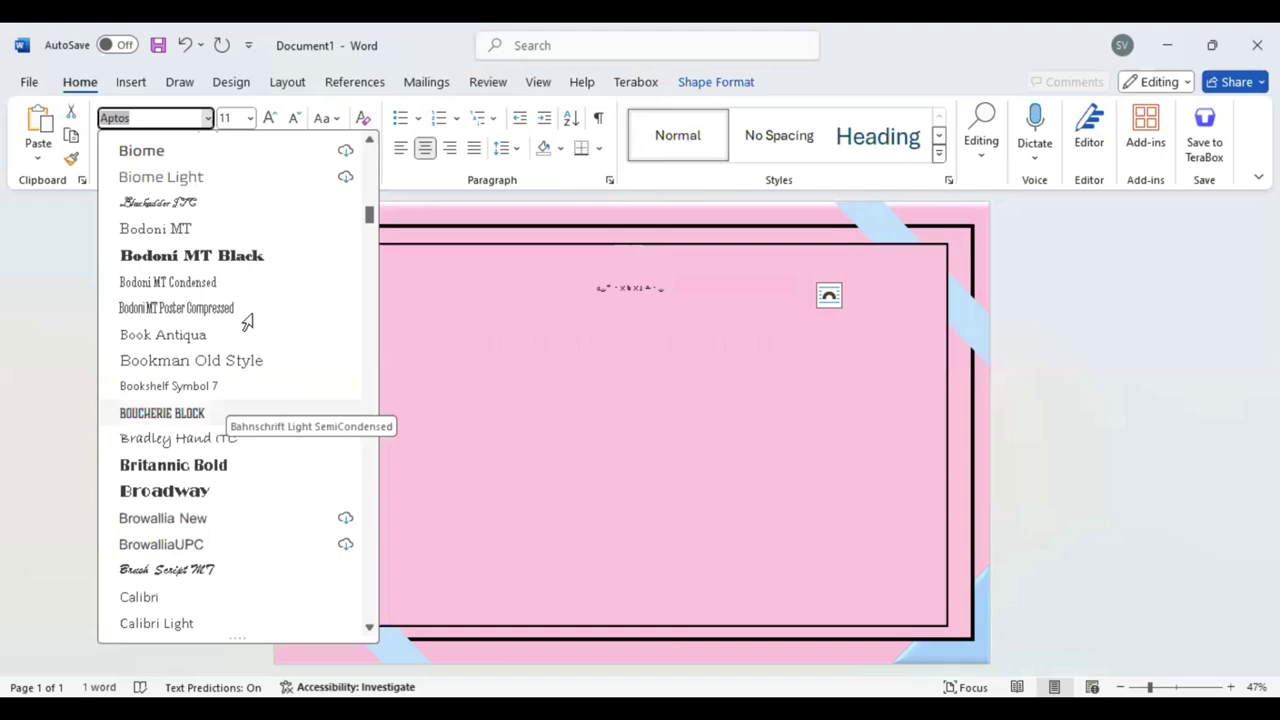
pyautogui.click(270, 120)
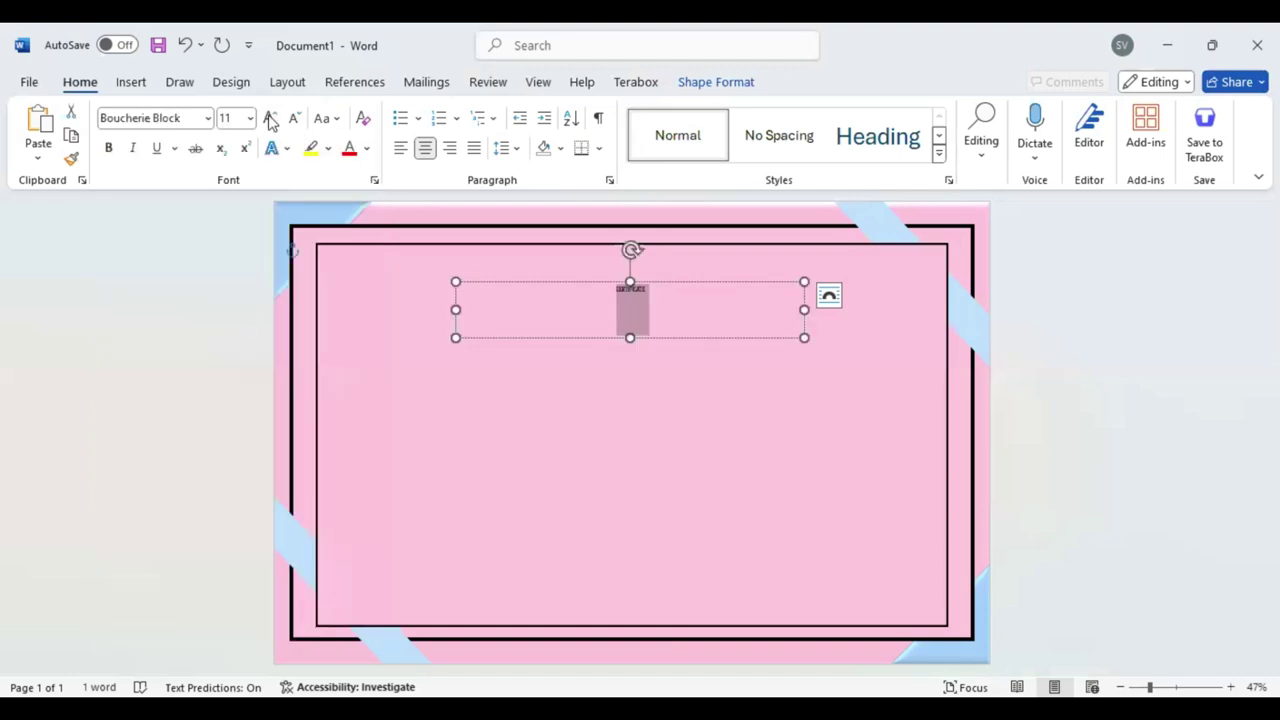
pyautogui.click(270, 120)
pyautogui.click(270, 120)
pyautogui.click(270, 120)
pyautogui.click(270, 120)
pyautogui.click(270, 120)
pyautogui.click(270, 120)
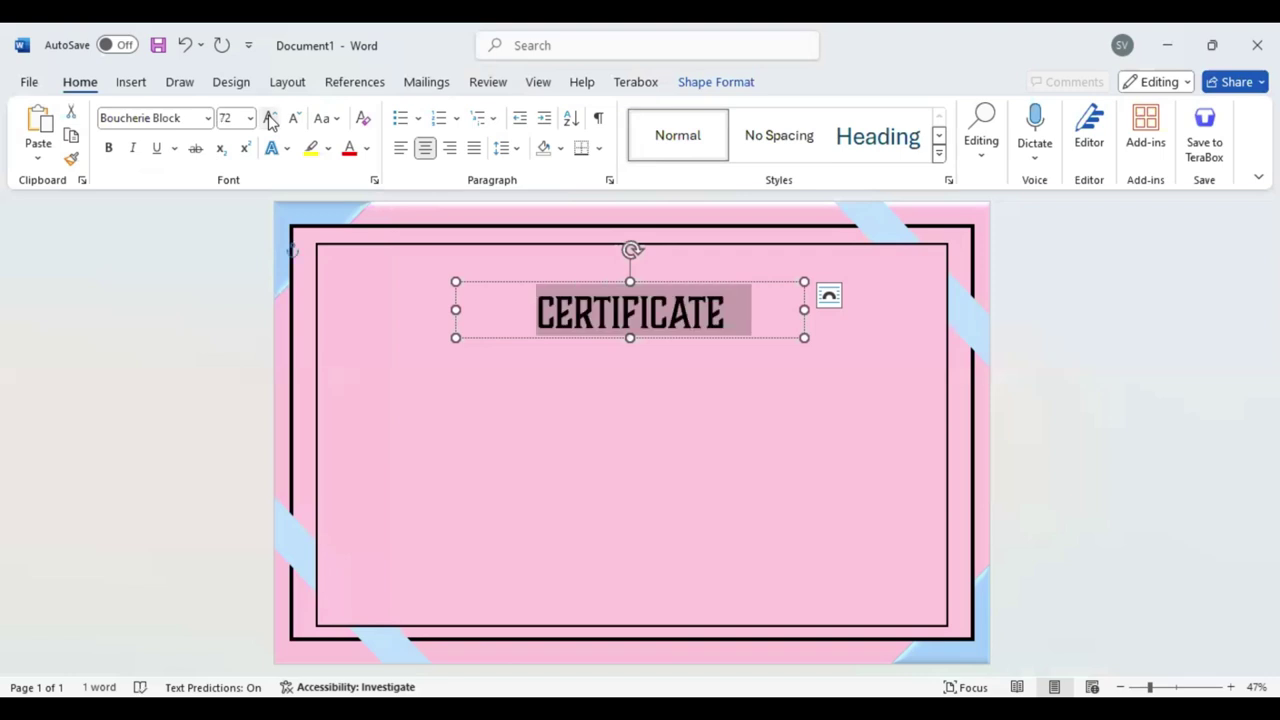
pyautogui.click(270, 120)
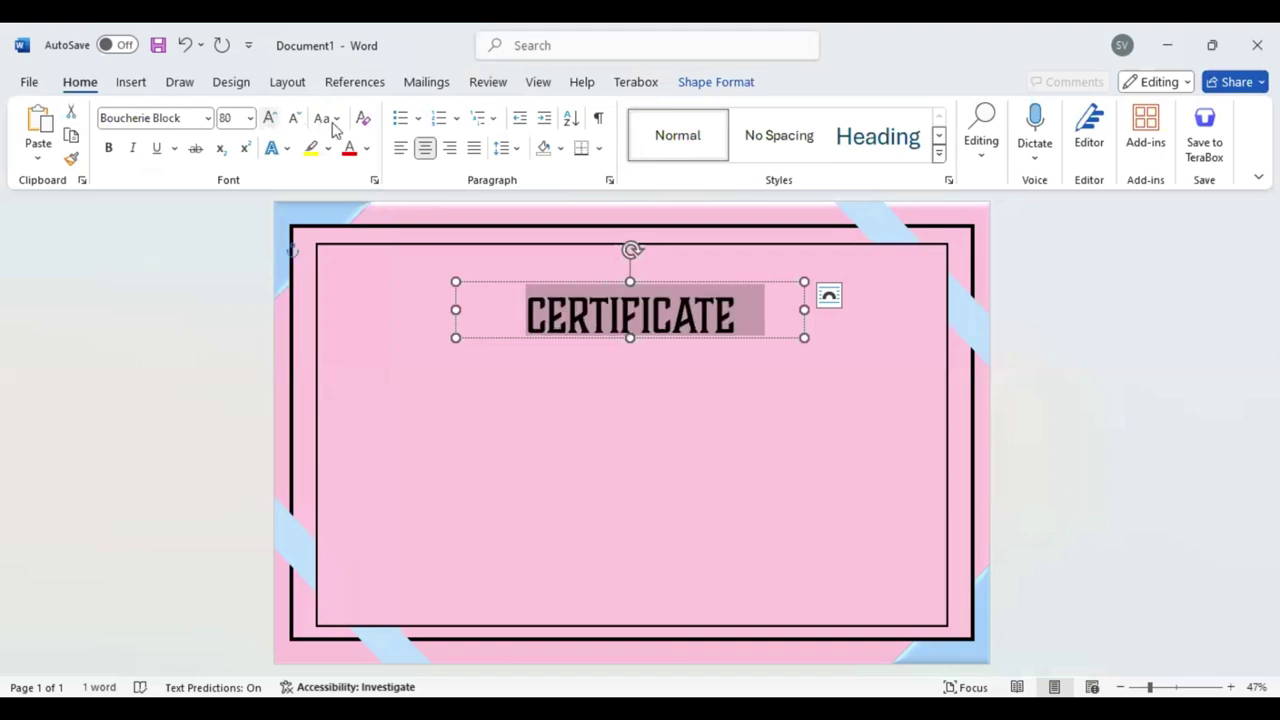
pyautogui.hotkey('ctrl', 'shift', '.')
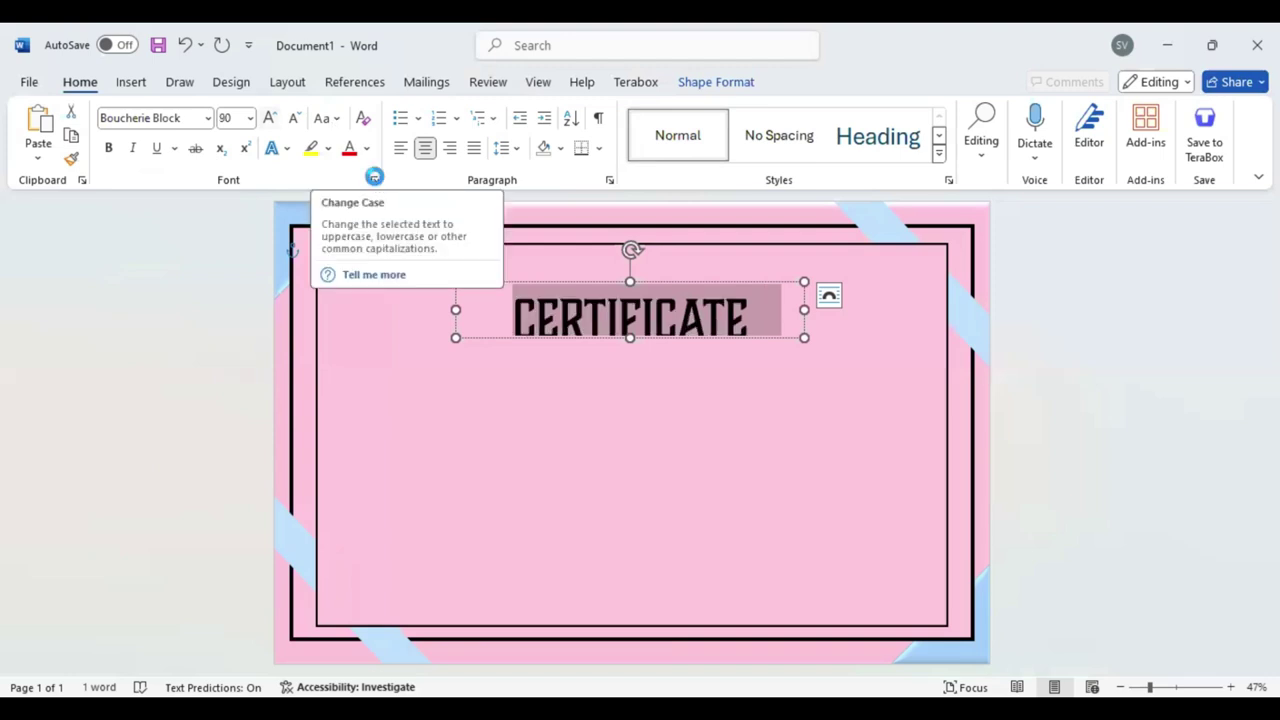
# Step: Expand the CERTIFICATE title's character spacing by 4 pt in the Font dialog
pyautogui.click(374, 179)
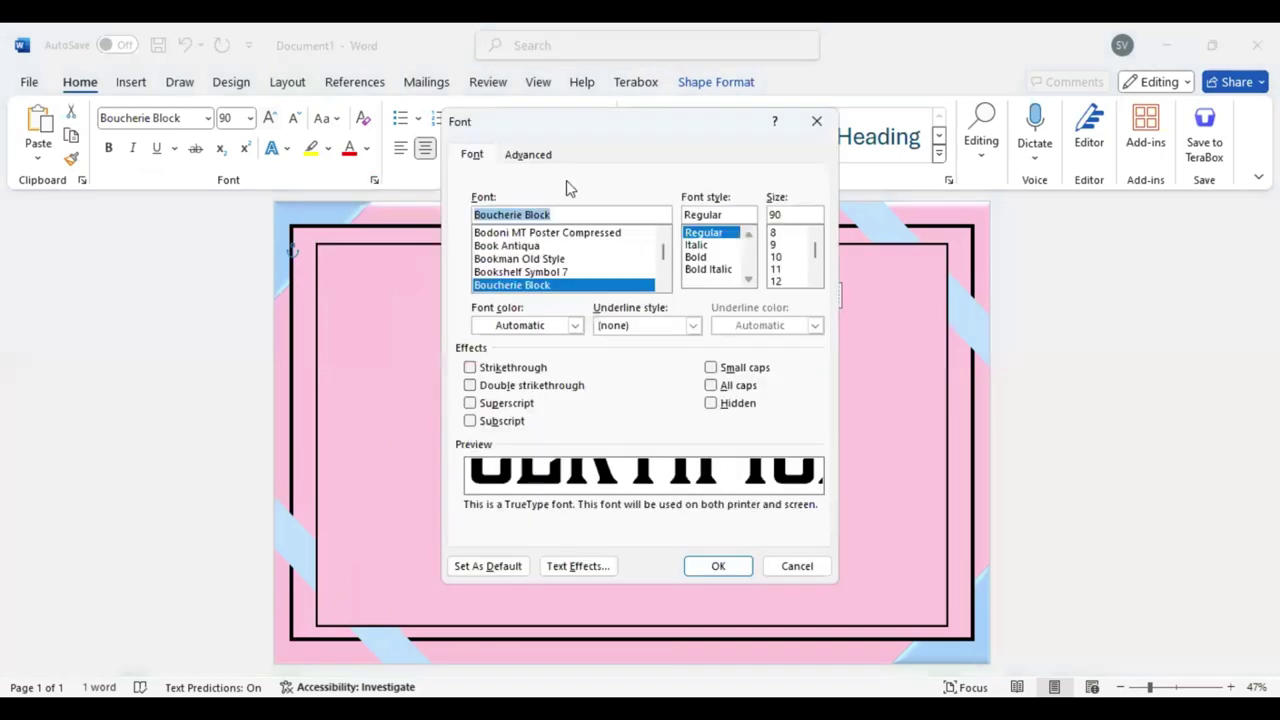
pyautogui.click(529, 156)
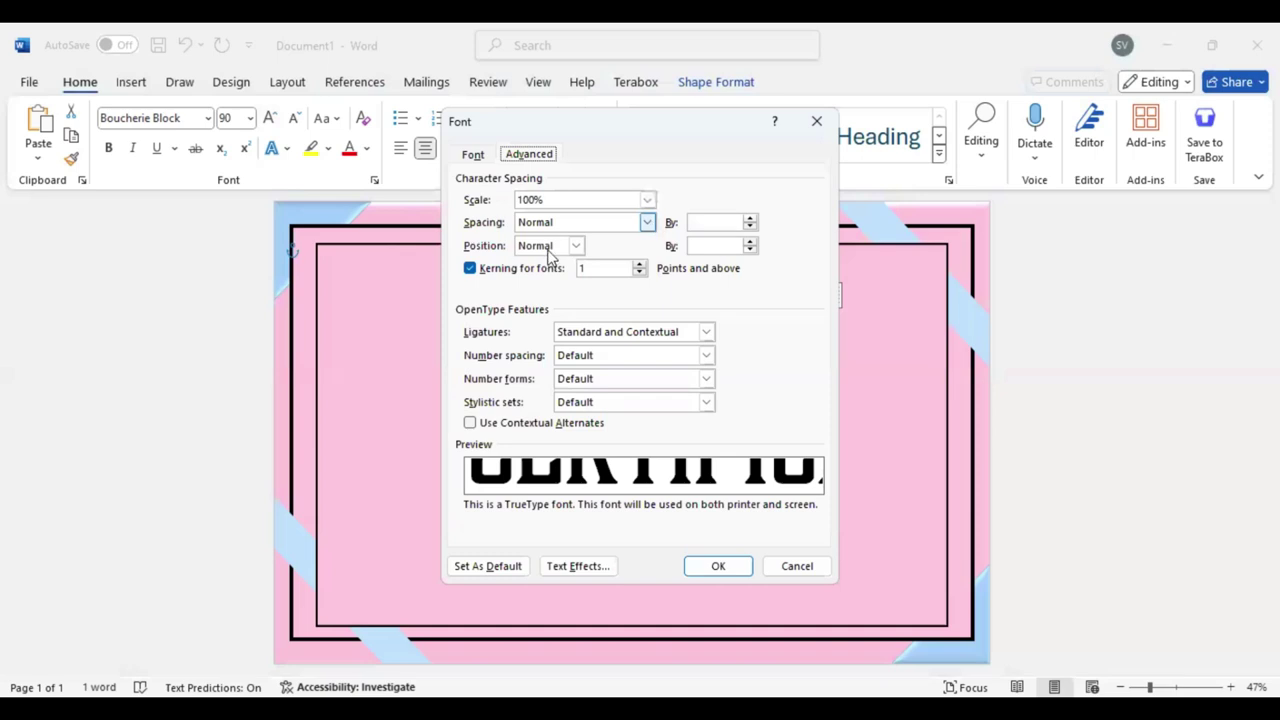
pyautogui.press('Down')
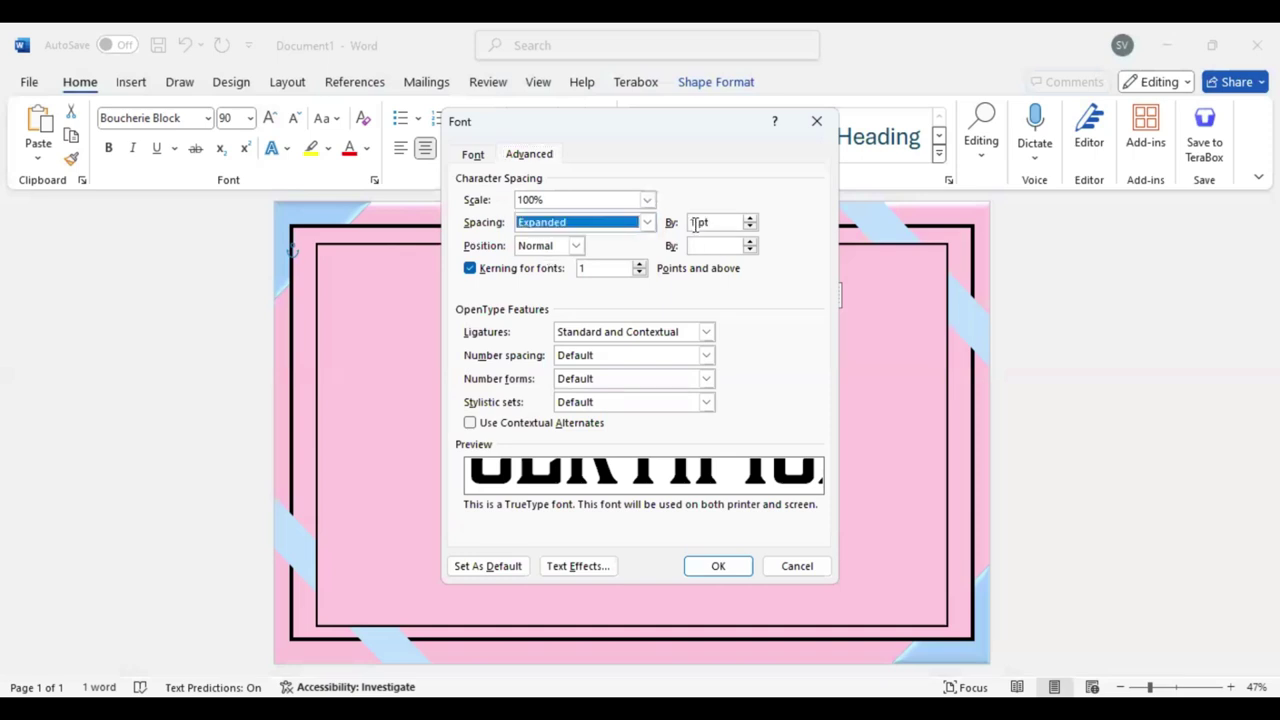
pyautogui.click(695, 223)
pyautogui.write('4')
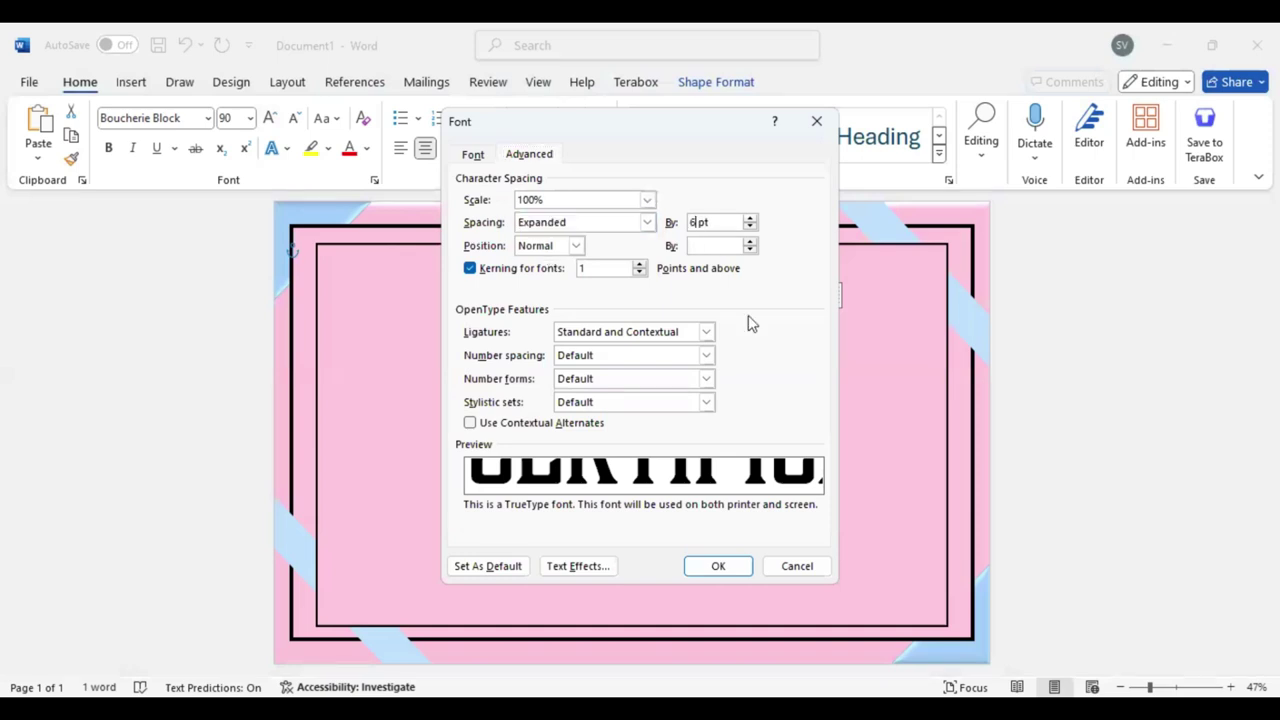
pyautogui.press('Return')
pyautogui.click(629, 347)
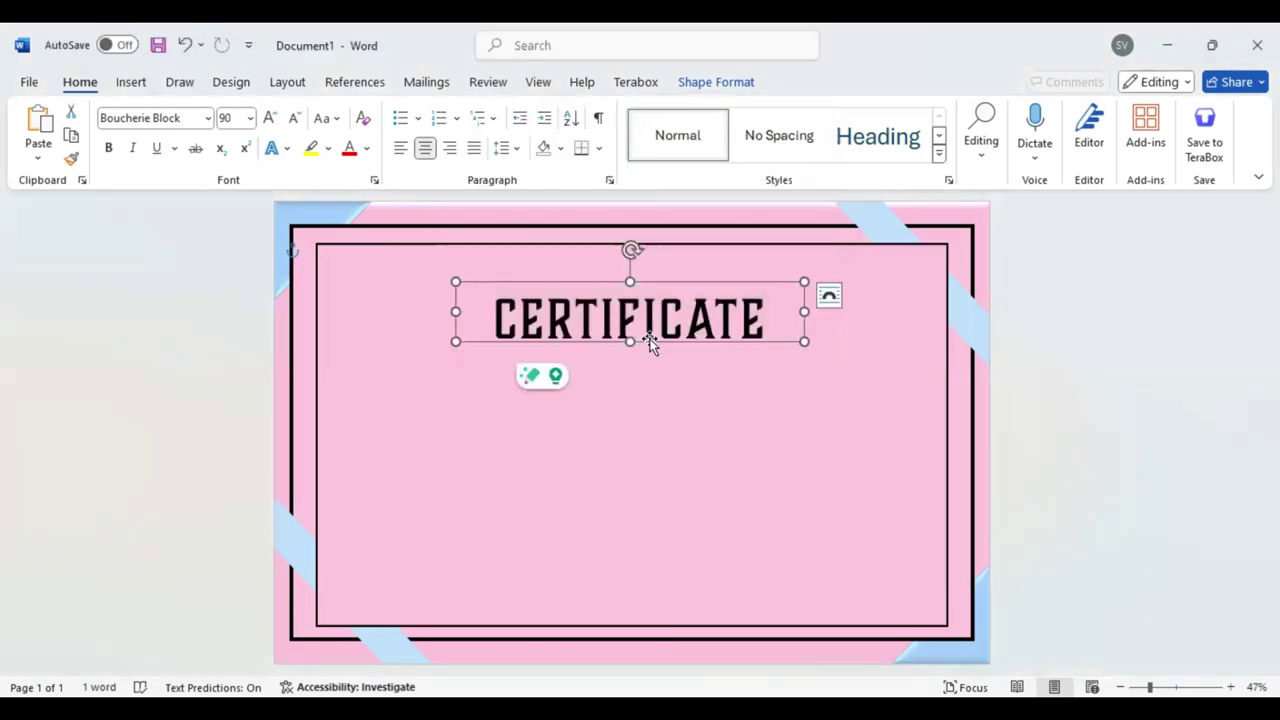
# Step: Duplicate the title box below it and type 'THIS CERTIFICATE IS GREATLY PRESENTED TO'
pyautogui.moveTo(648, 340); pyautogui.dragTo(651, 302)
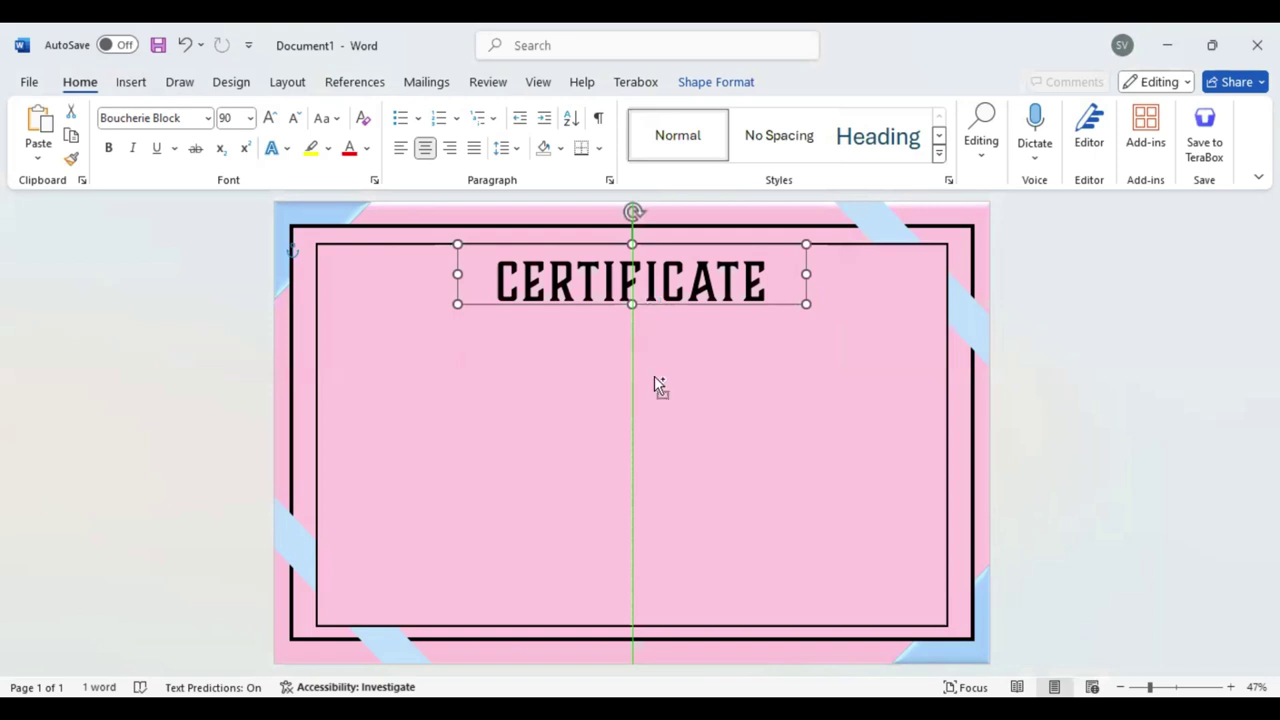
pyautogui.moveTo(654, 375); pyautogui.dragTo(654, 379)
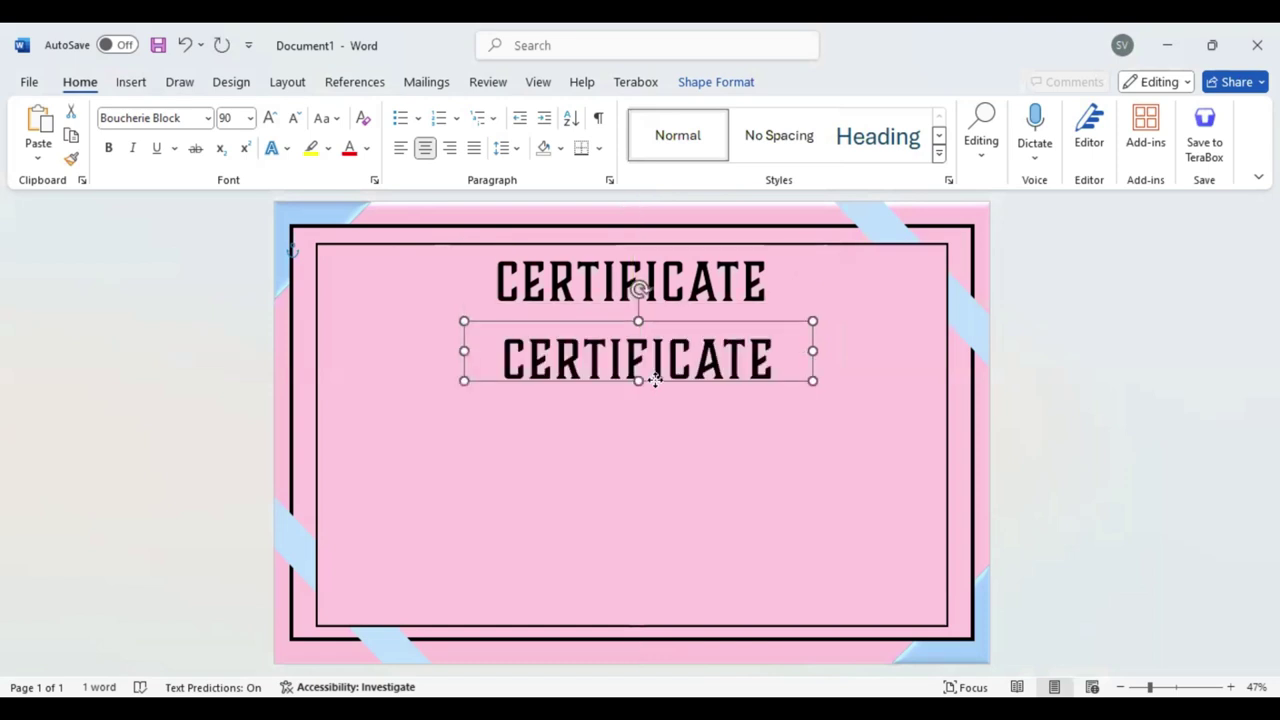
pyautogui.doubleClick(641, 380)
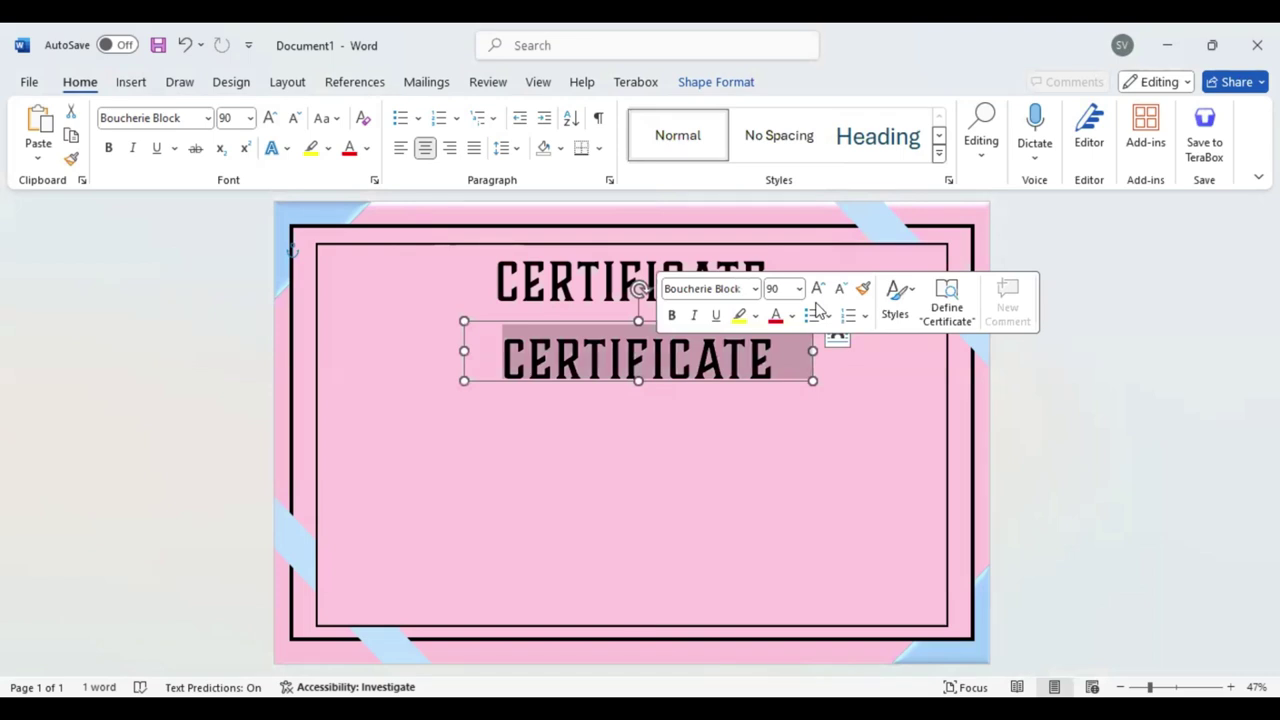
pyautogui.write('TH')
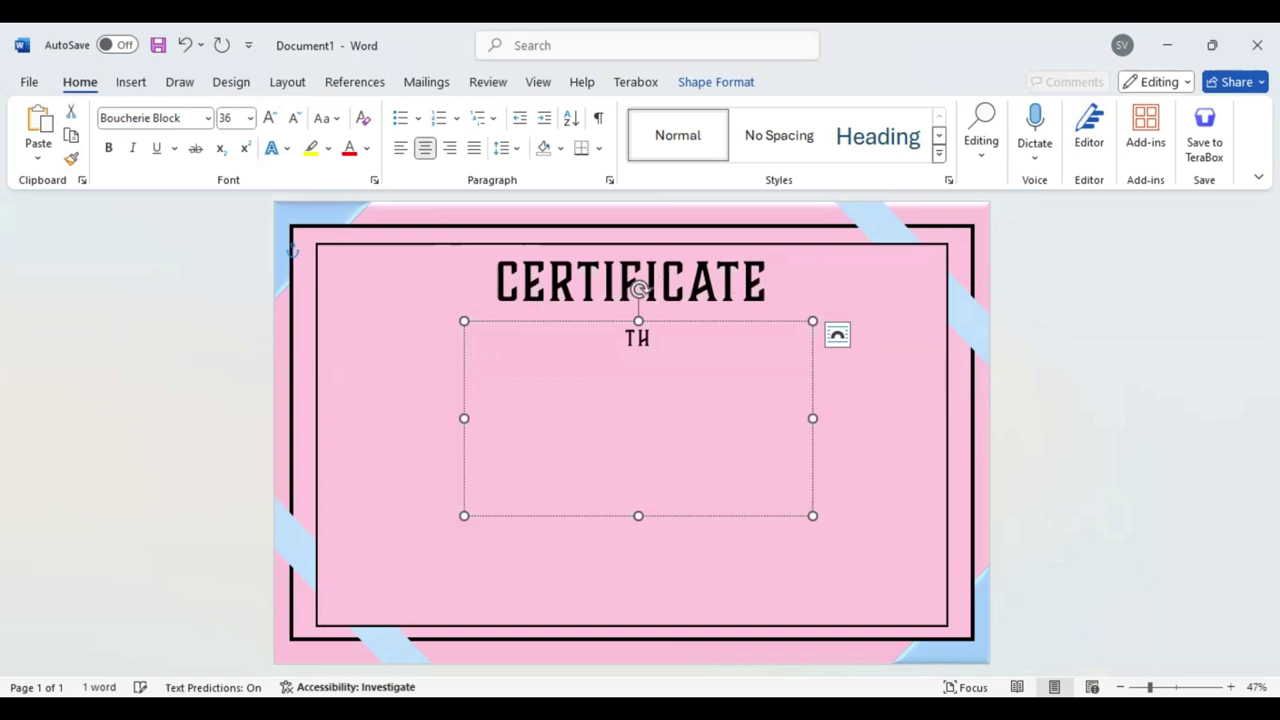
pyautogui.write('IS CERTIFICATE IS GREATLY PRESENTED TO')
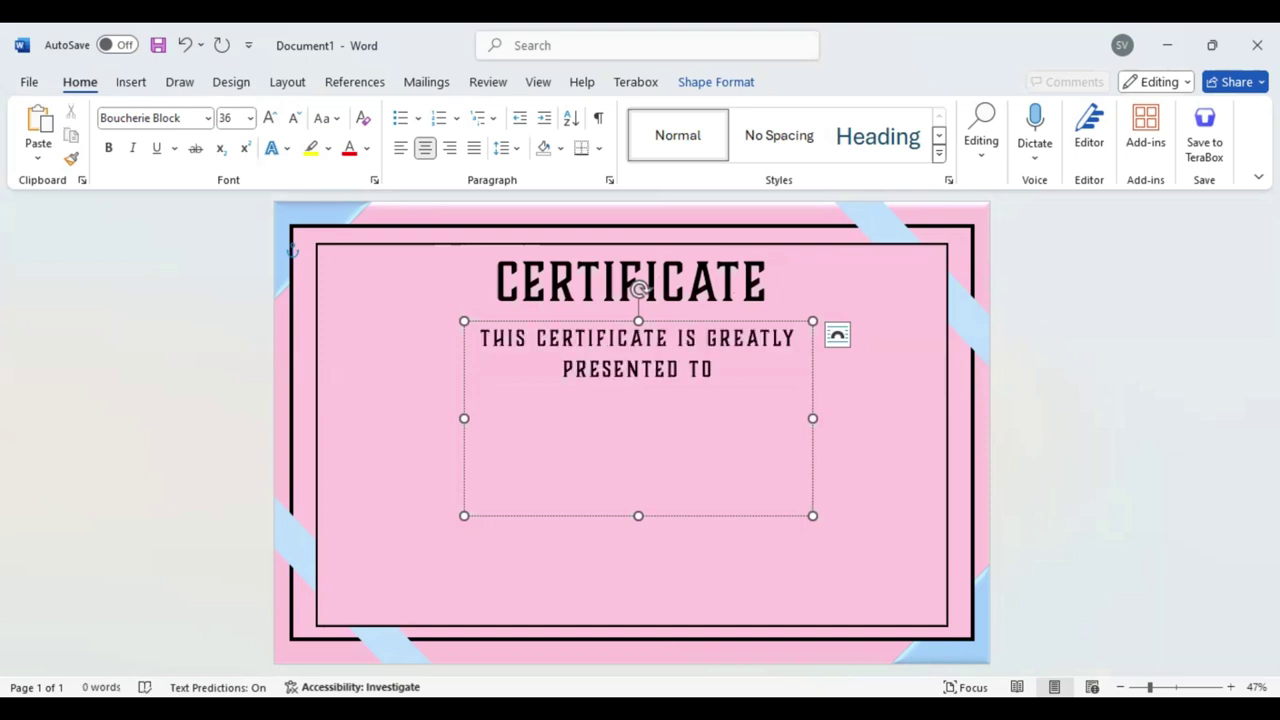
pyautogui.click(466, 417)
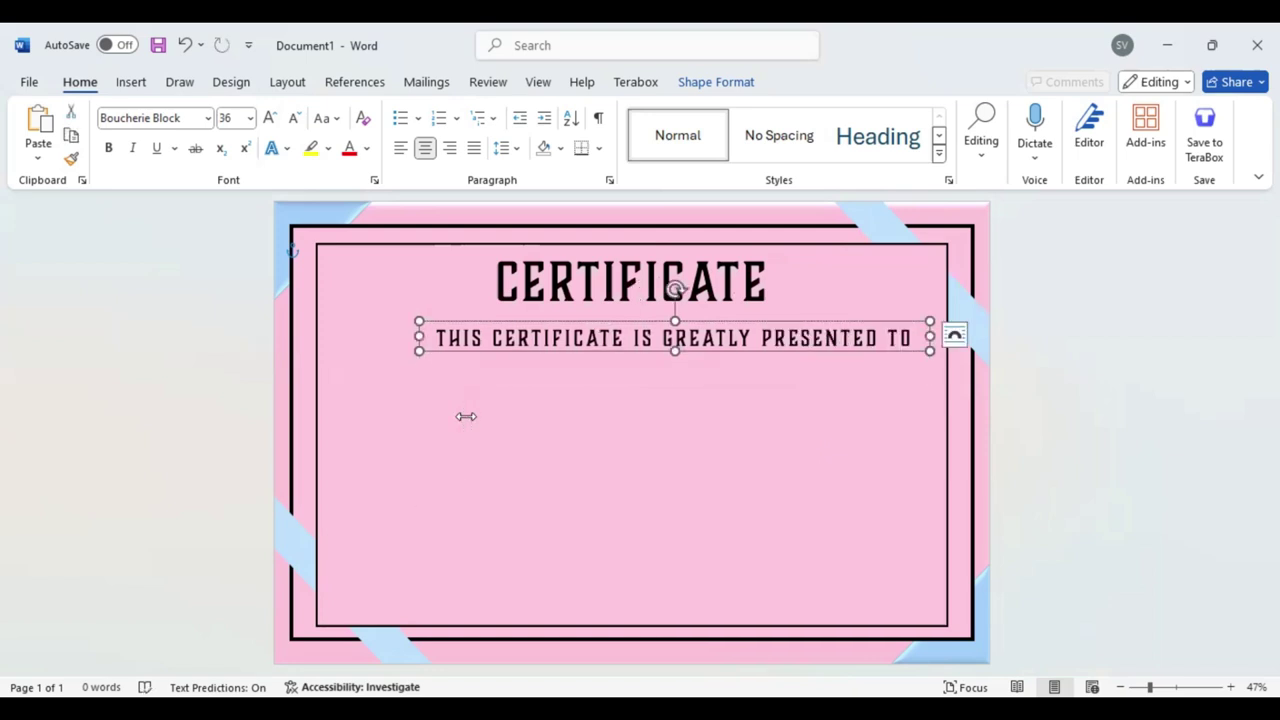
# Step: Shrink the presented-to line to 18 pt, fit its box and centre it under the title
pyautogui.moveTo(675, 338); pyautogui.dragTo(633, 333)
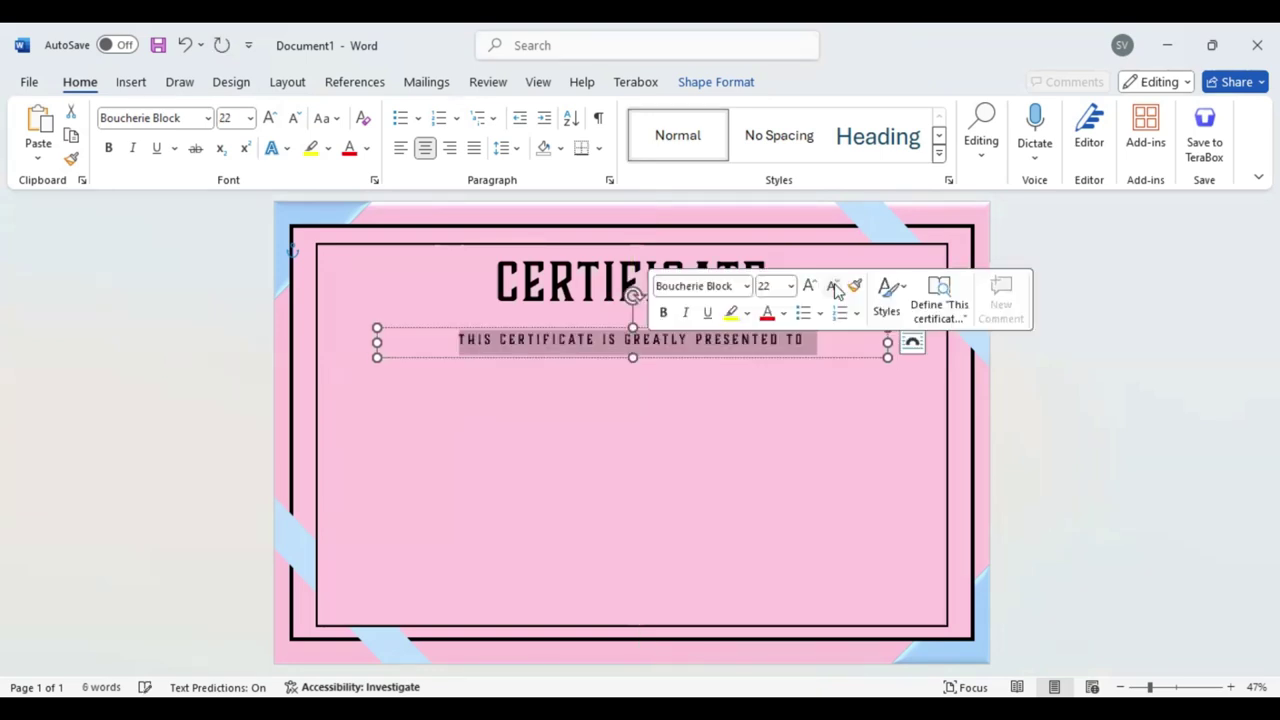
pyautogui.click(833, 287)
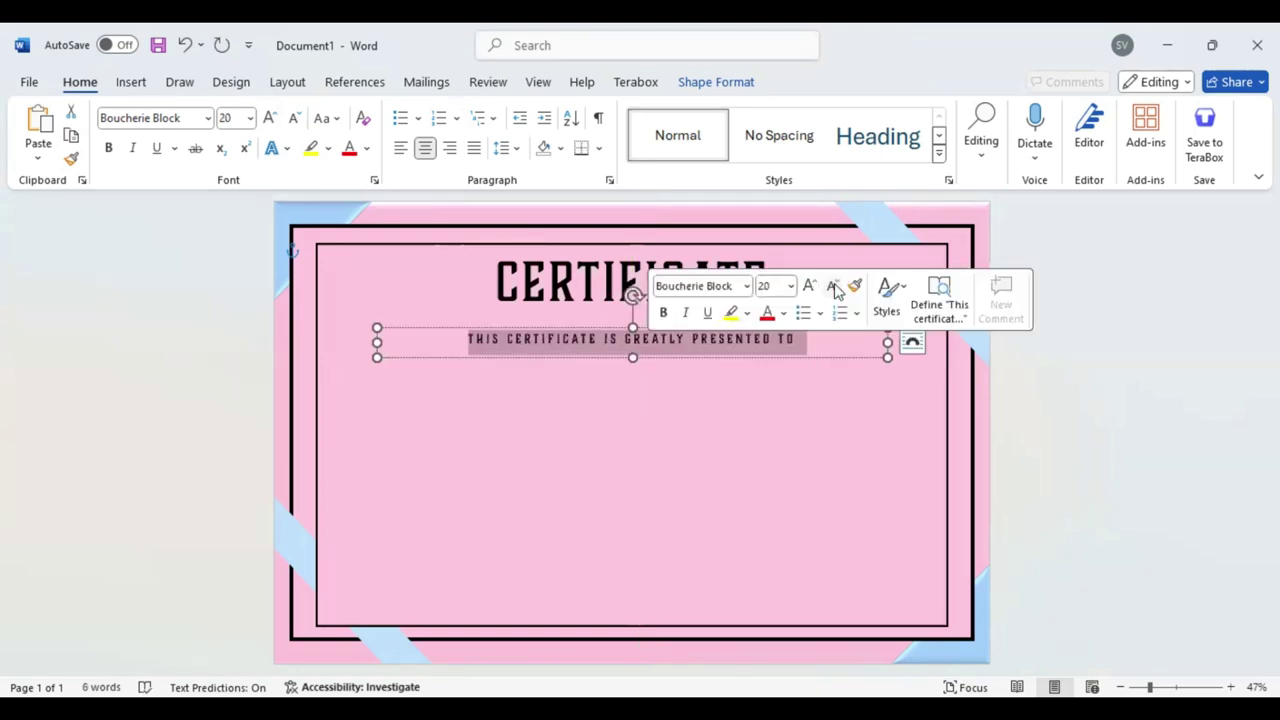
pyautogui.click(833, 287)
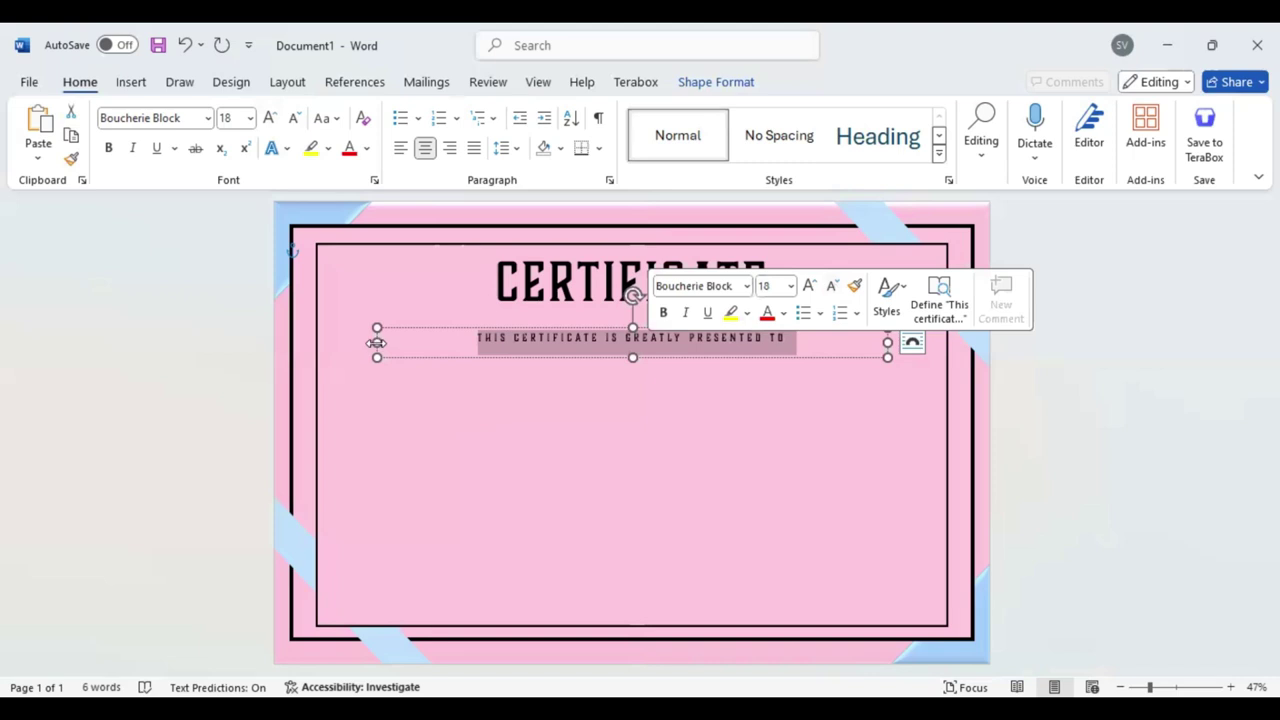
pyautogui.click(376, 343)
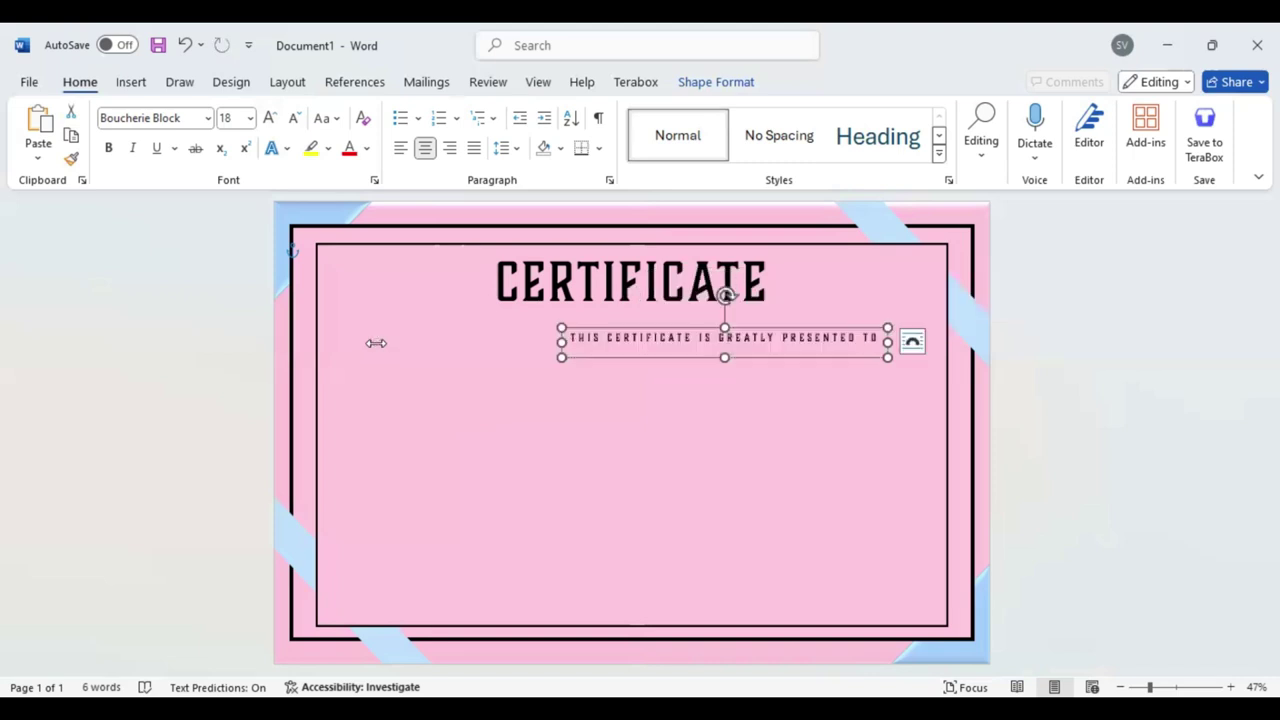
pyautogui.moveTo(724, 357); pyautogui.dragTo(728, 346)
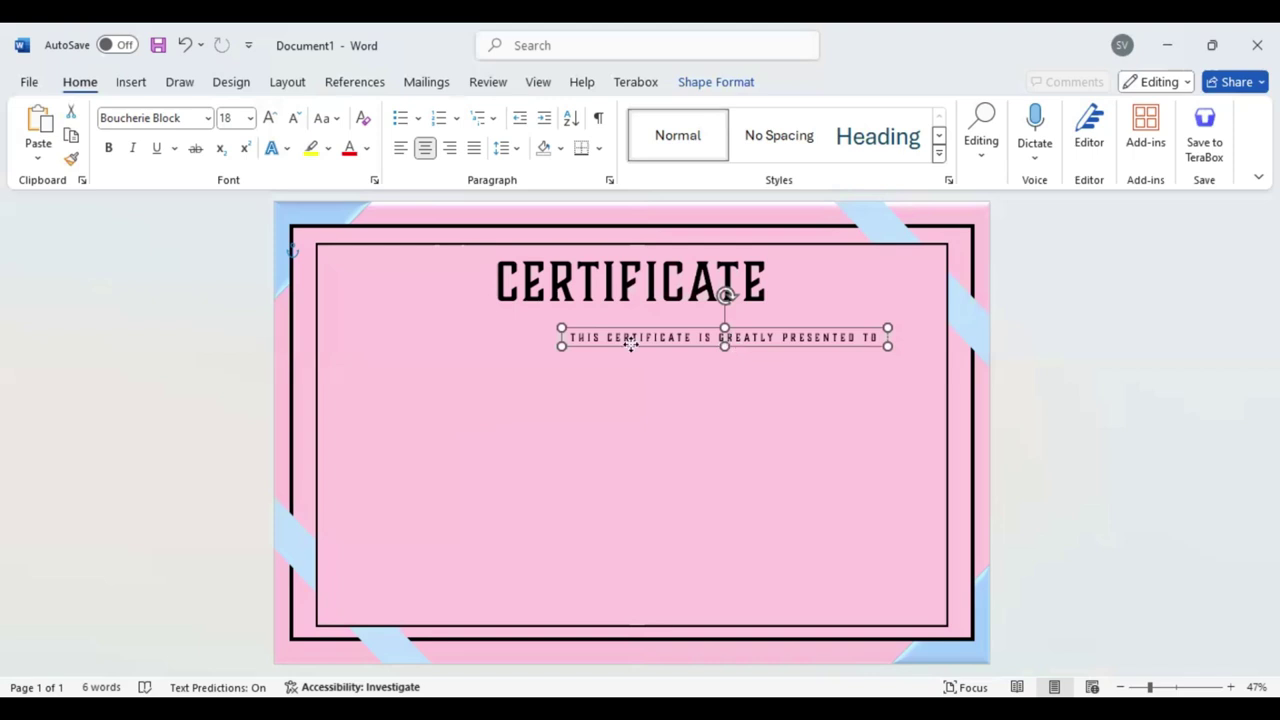
pyautogui.moveTo(723, 352); pyautogui.dragTo(631, 350)
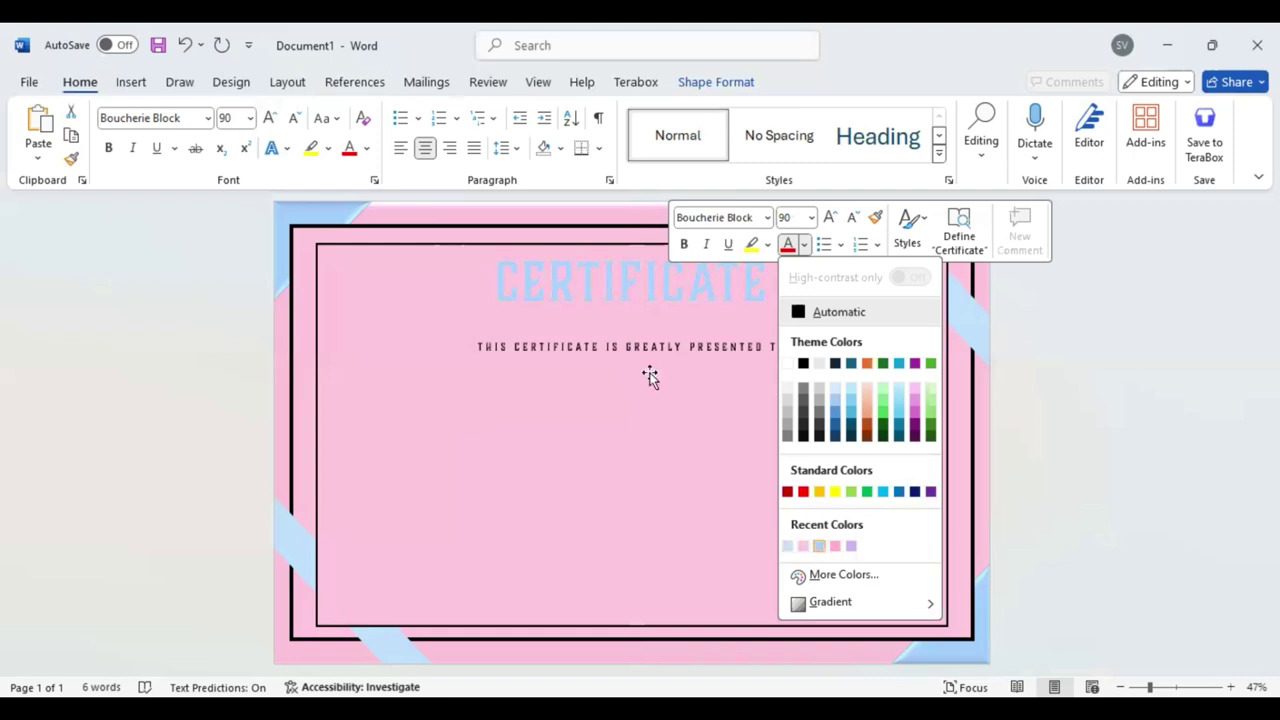
# Step: Finish recolouring the CERTIFICATE title pale blue, then select the presented-to box
pyautogui.click(594, 378)
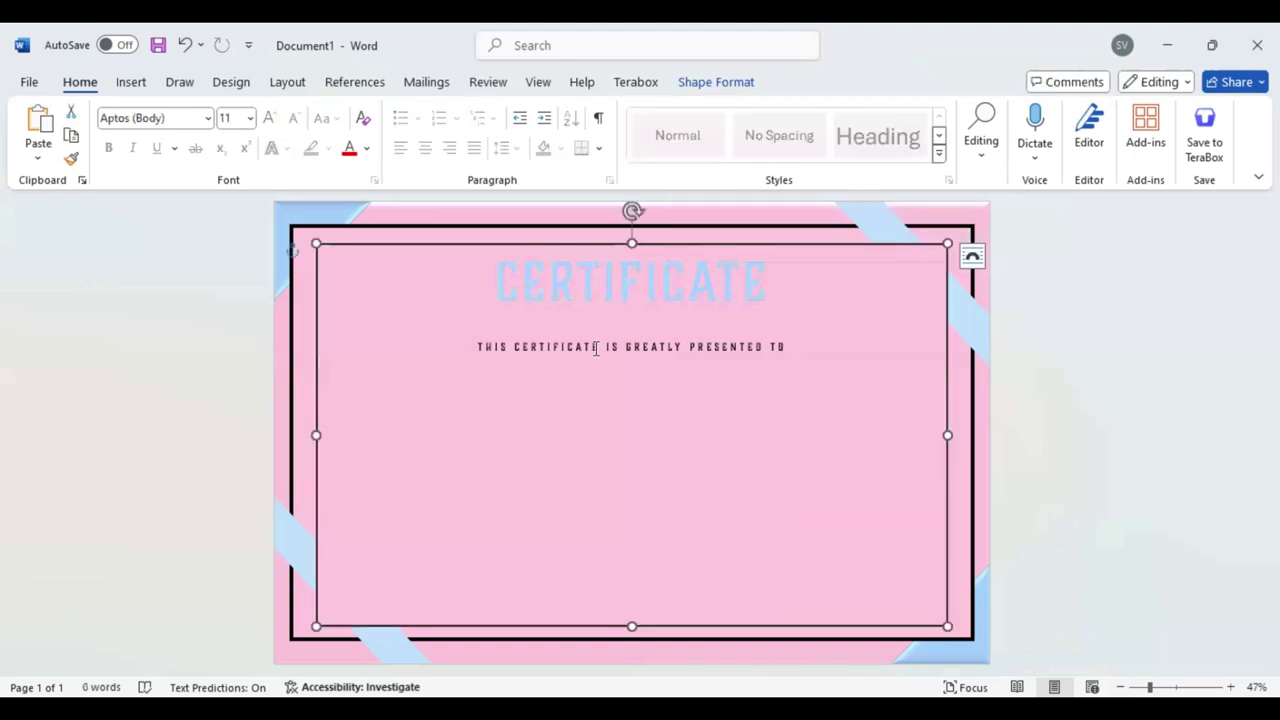
pyautogui.click(662, 360)
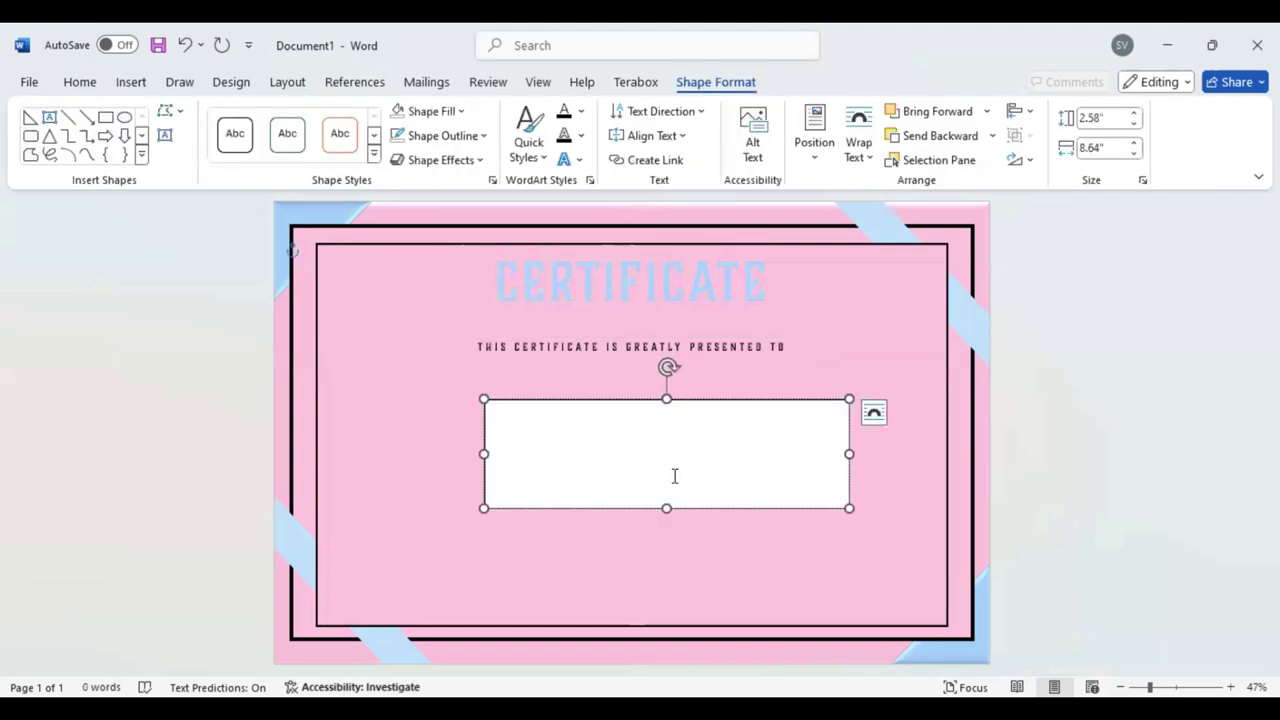
# Step: Type 'Name Surname' in the new text box and make its fill transparent
pyautogui.write('Nam')
pyautogui.write('e Surname')
pyautogui.click(480, 408)
pyautogui.moveTo(480, 408); pyautogui.dragTo(425, 340)
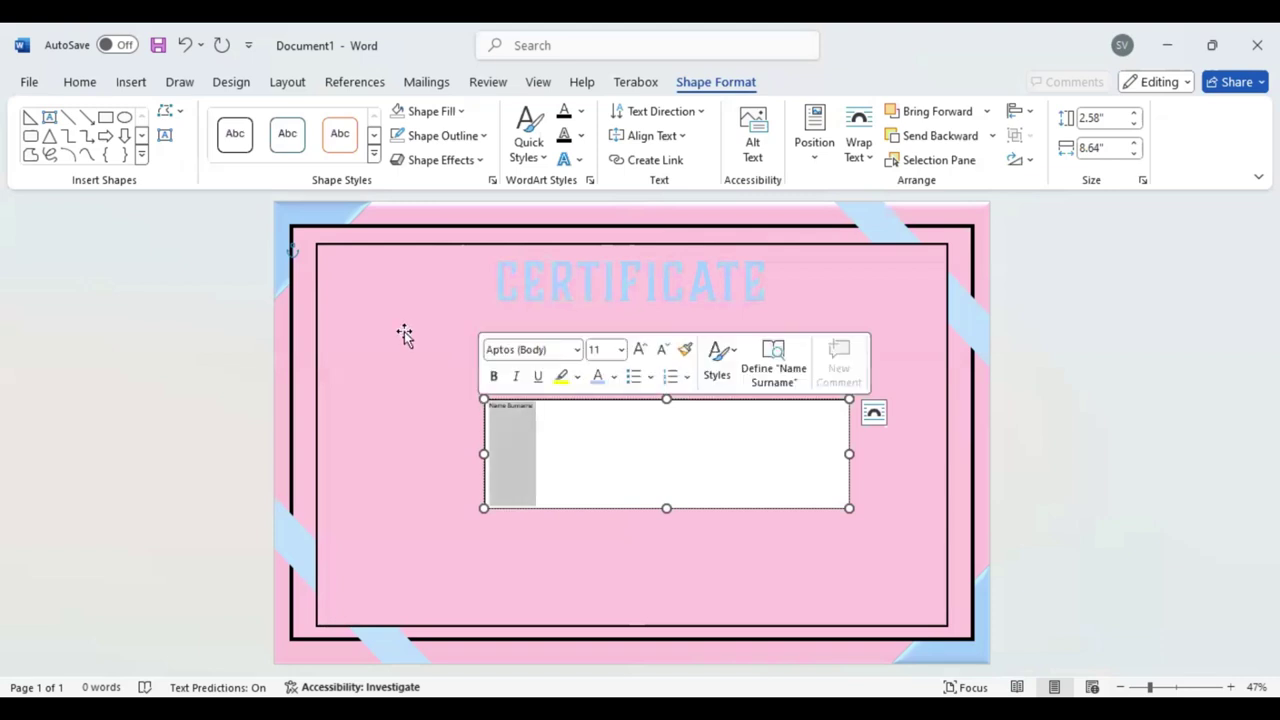
pyautogui.click(398, 118)
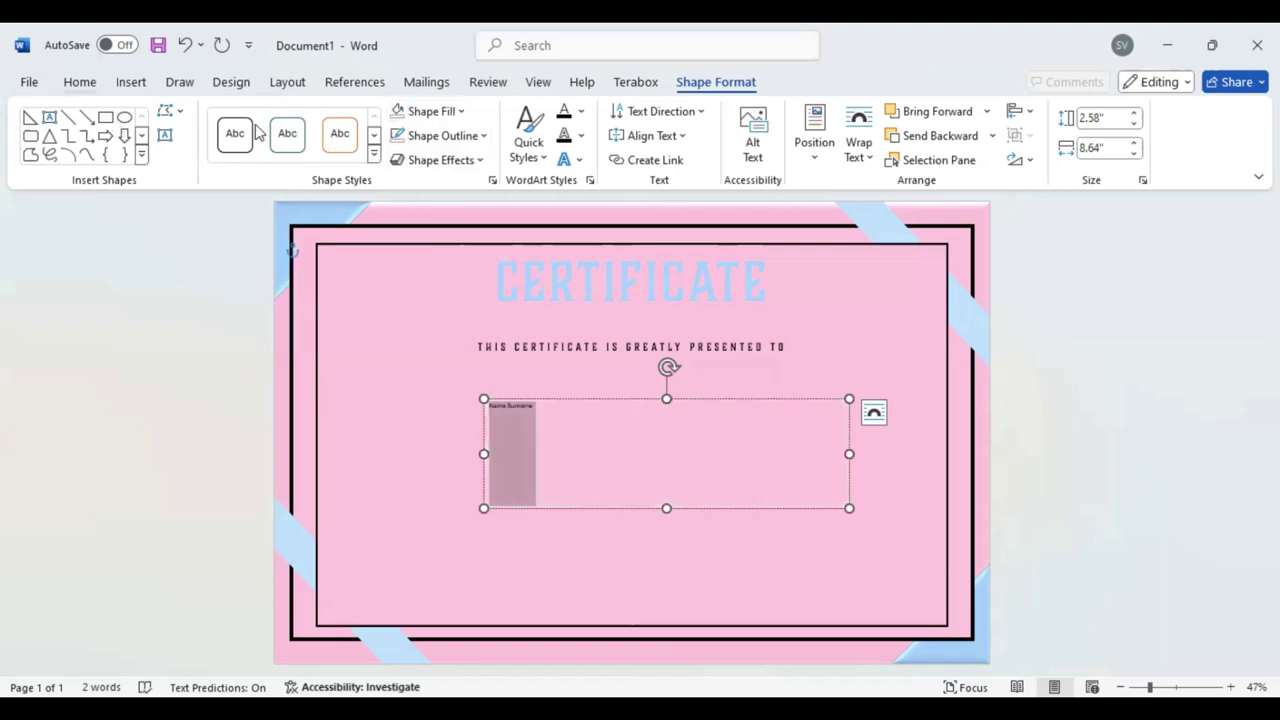
# Step: Set the name to Brush Script MT at 120 pt and centre it on the page
pyautogui.click(182, 119)
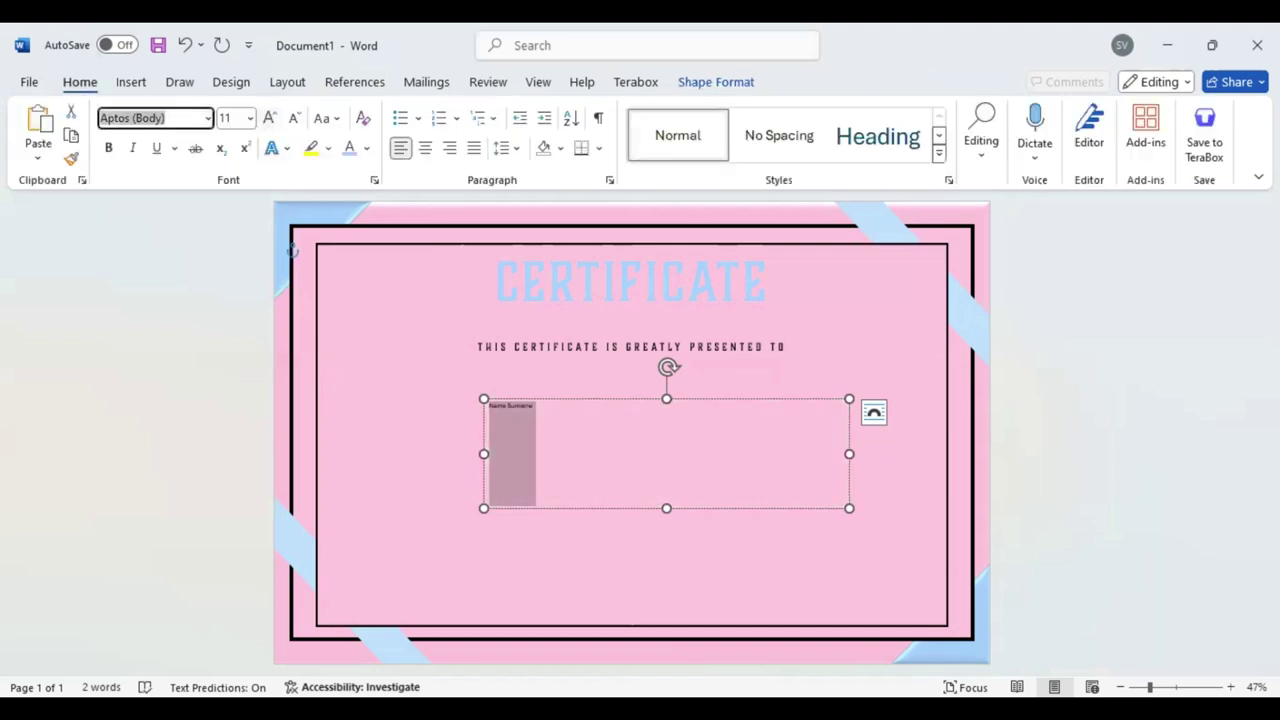
pyautogui.write('Br')
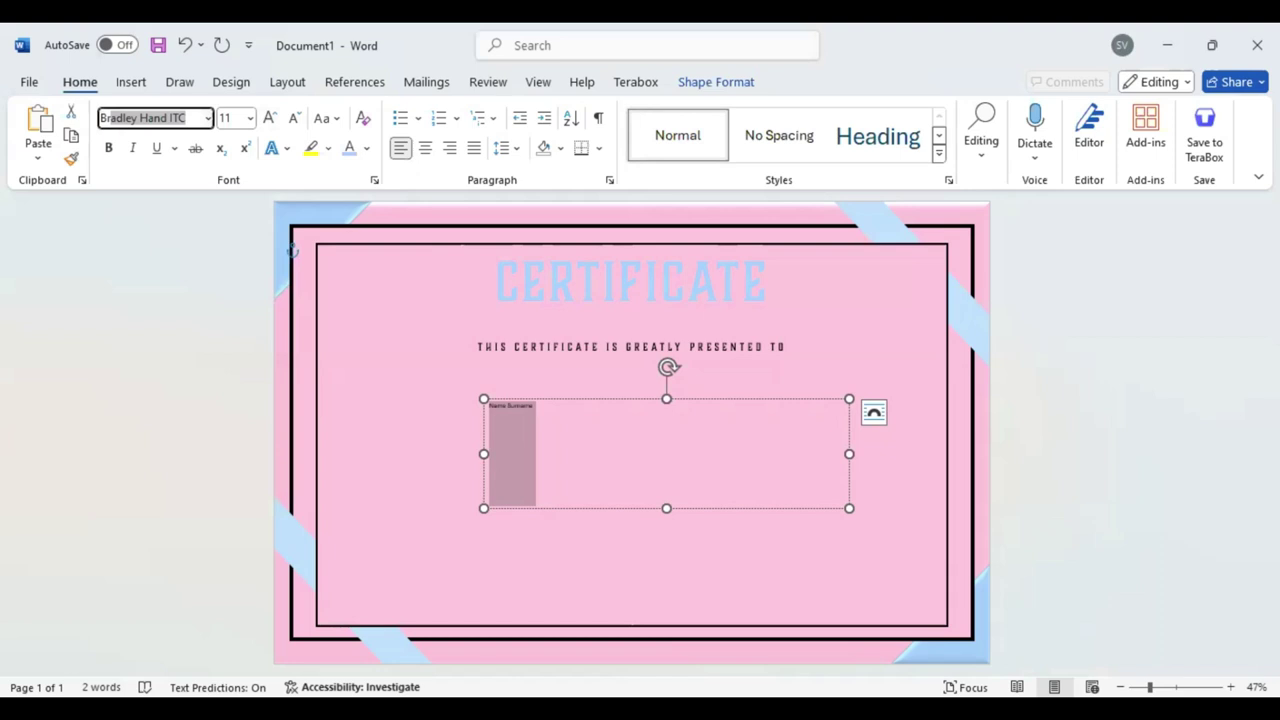
pyautogui.write('ush Script MT')
pyautogui.press('Return')
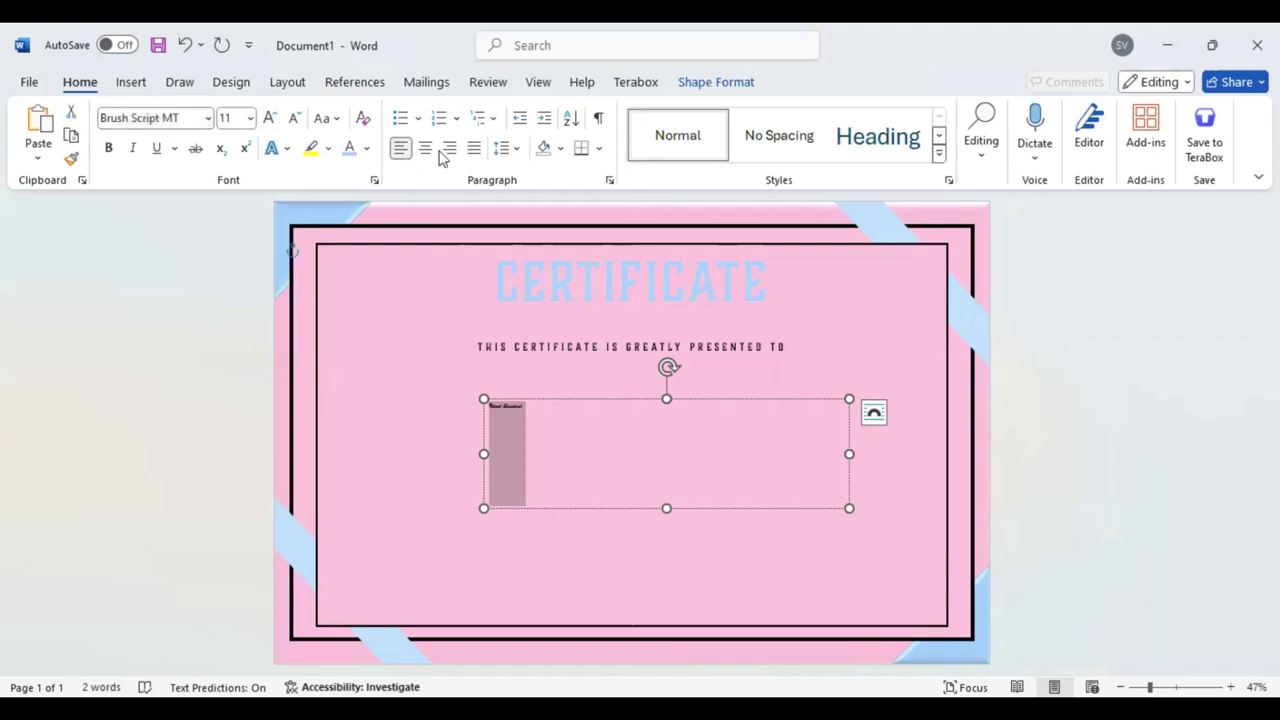
pyautogui.click(271, 119)
pyautogui.click(271, 119)
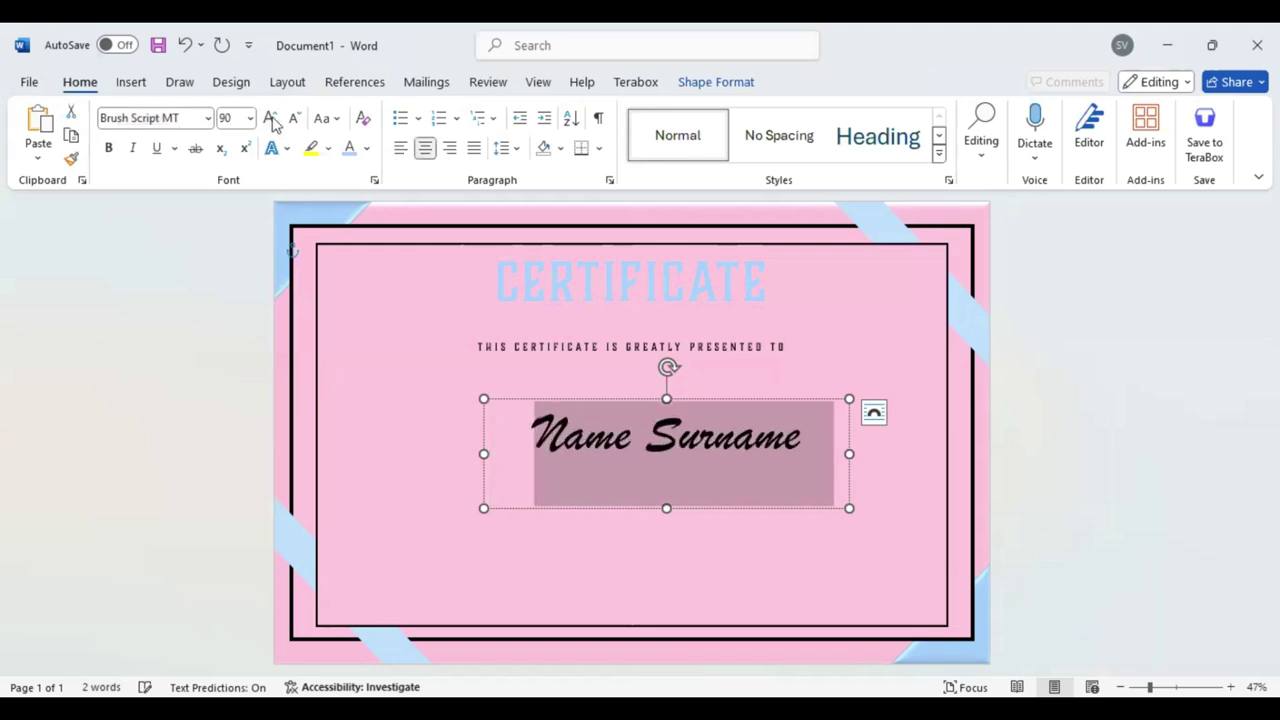
pyautogui.click(271, 119)
pyautogui.click(271, 119)
pyautogui.click(271, 119)
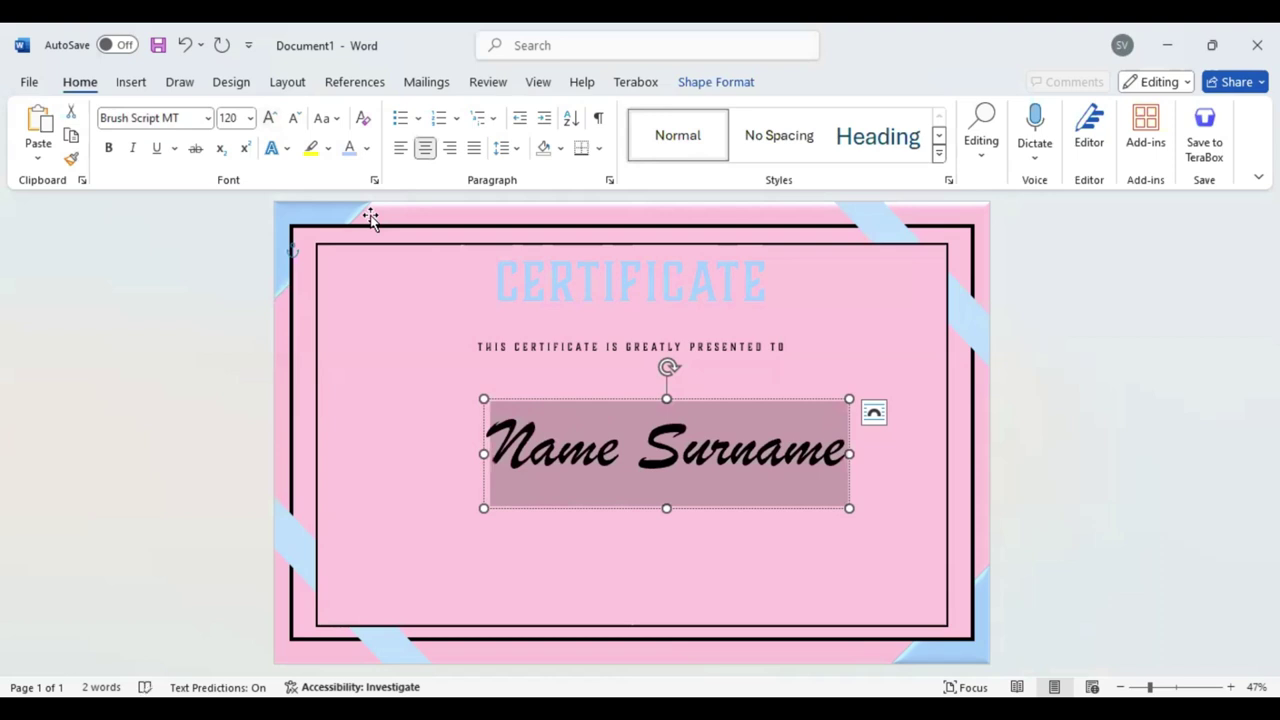
pyautogui.moveTo(828, 413); pyautogui.dragTo(793, 392)
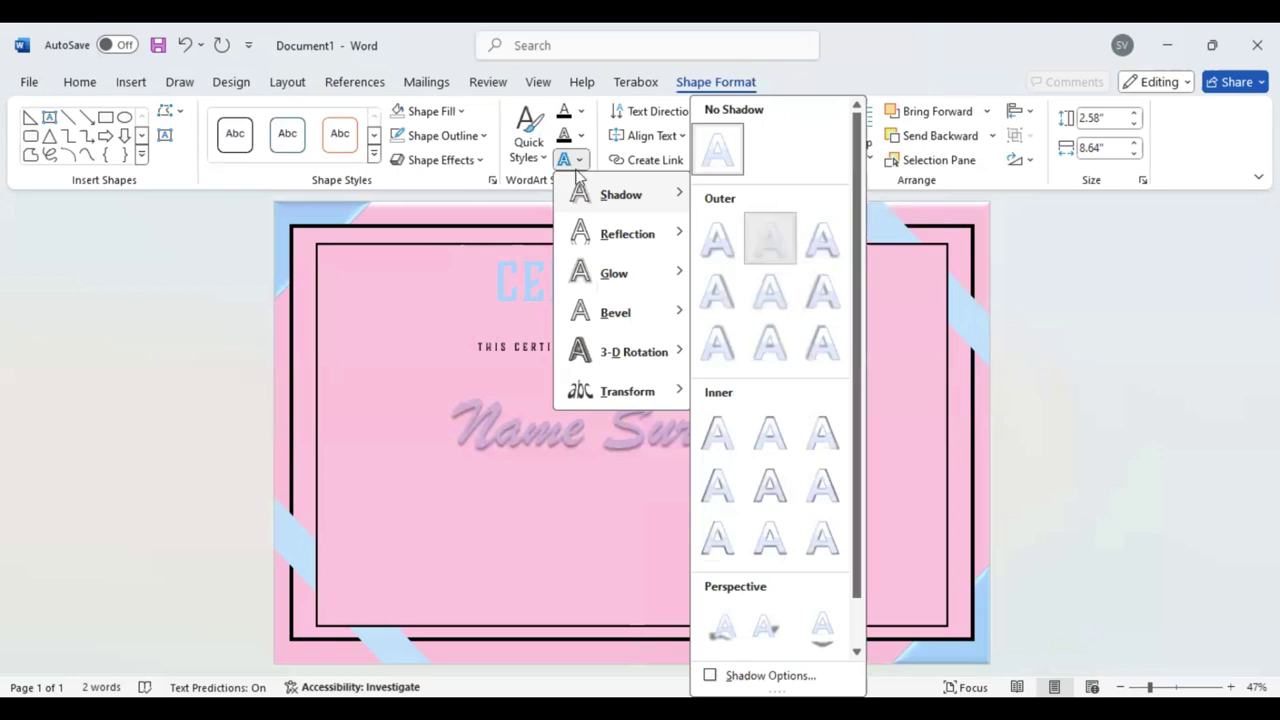
# Step: Widen the Name Surname box to 11.09", centre it, and draw an empty text box below
pyautogui.press('Escape')
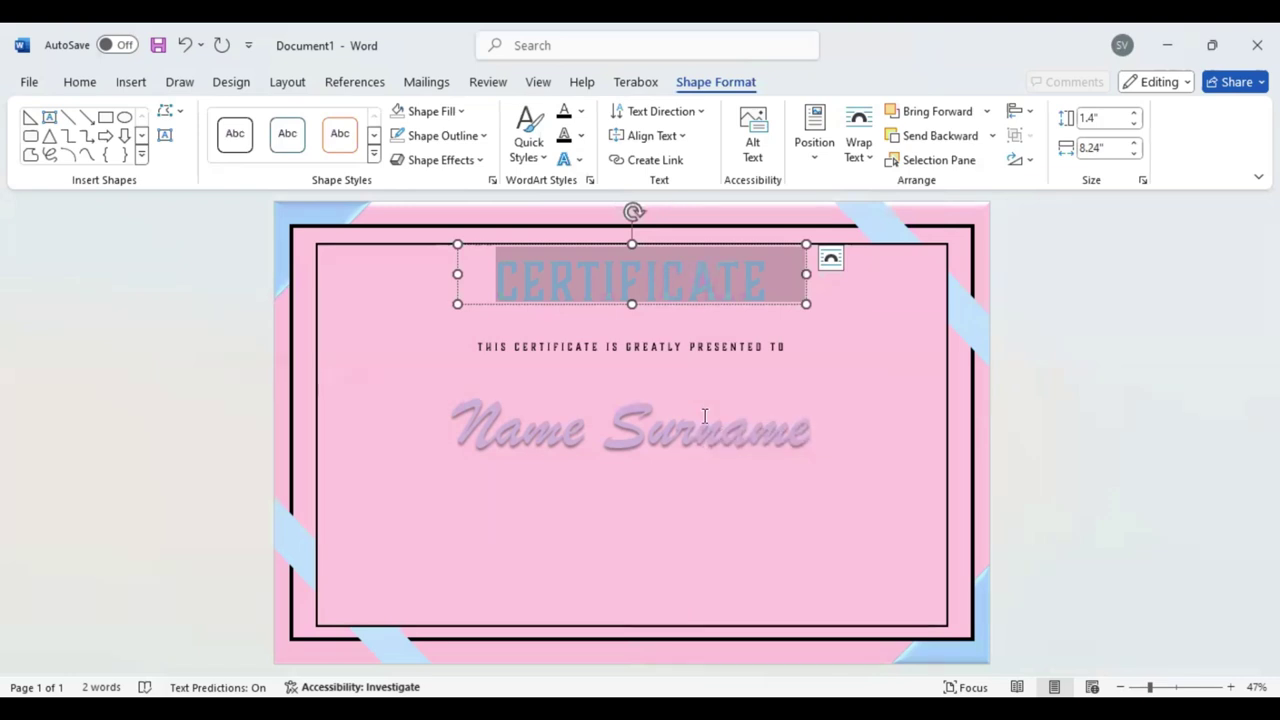
pyautogui.click(758, 500)
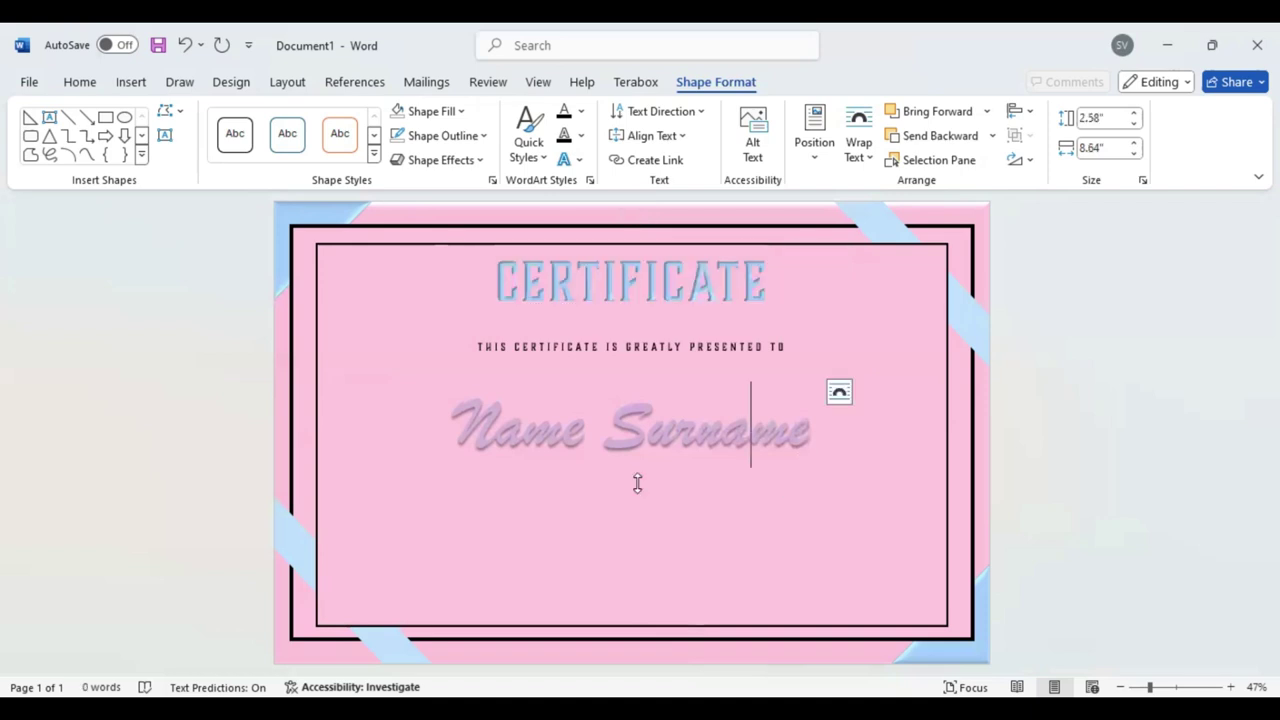
pyautogui.click(650, 430)
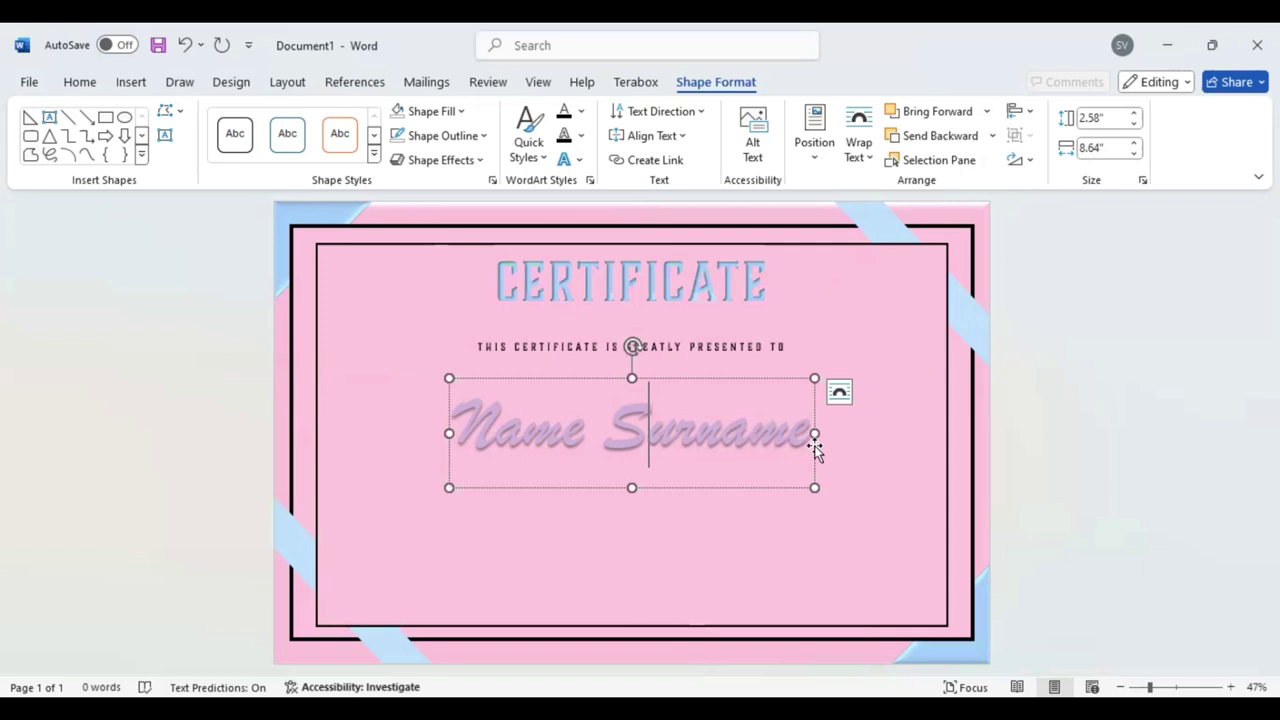
pyautogui.moveTo(812, 441); pyautogui.dragTo(916, 441)
pyautogui.moveTo(815, 450); pyautogui.dragTo(764, 431)
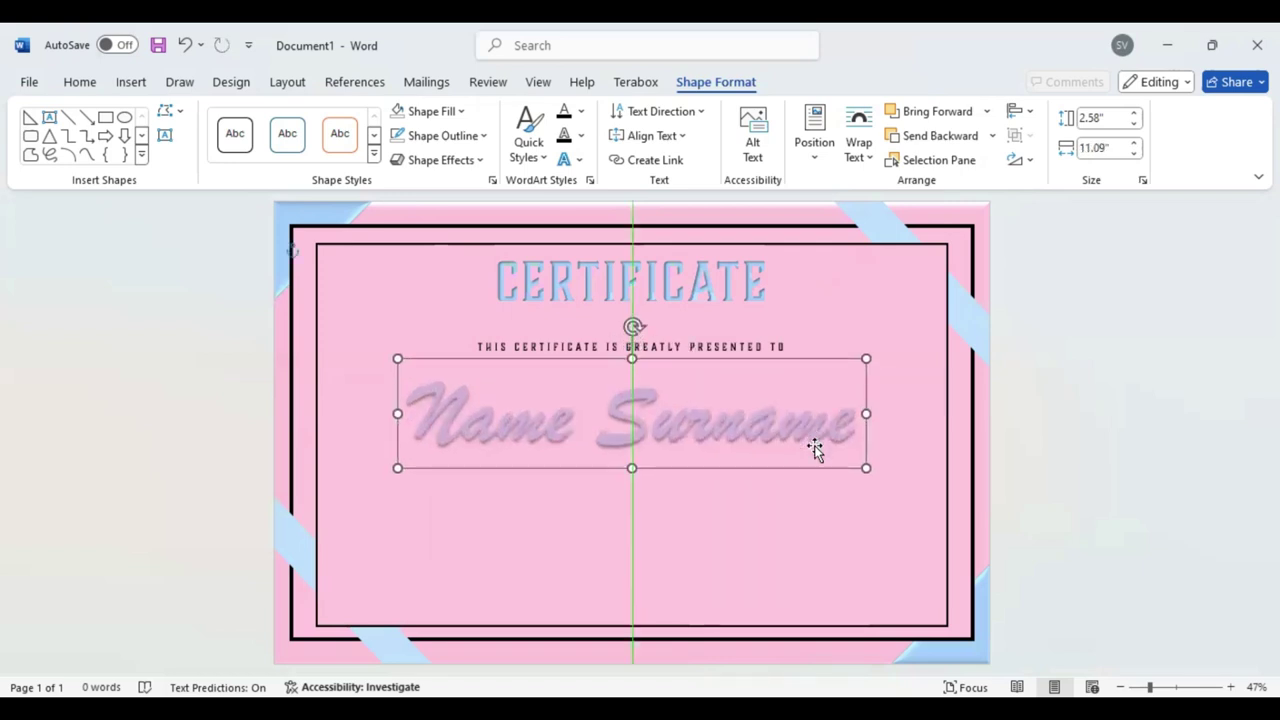
pyautogui.moveTo(814, 448); pyautogui.dragTo(814, 446)
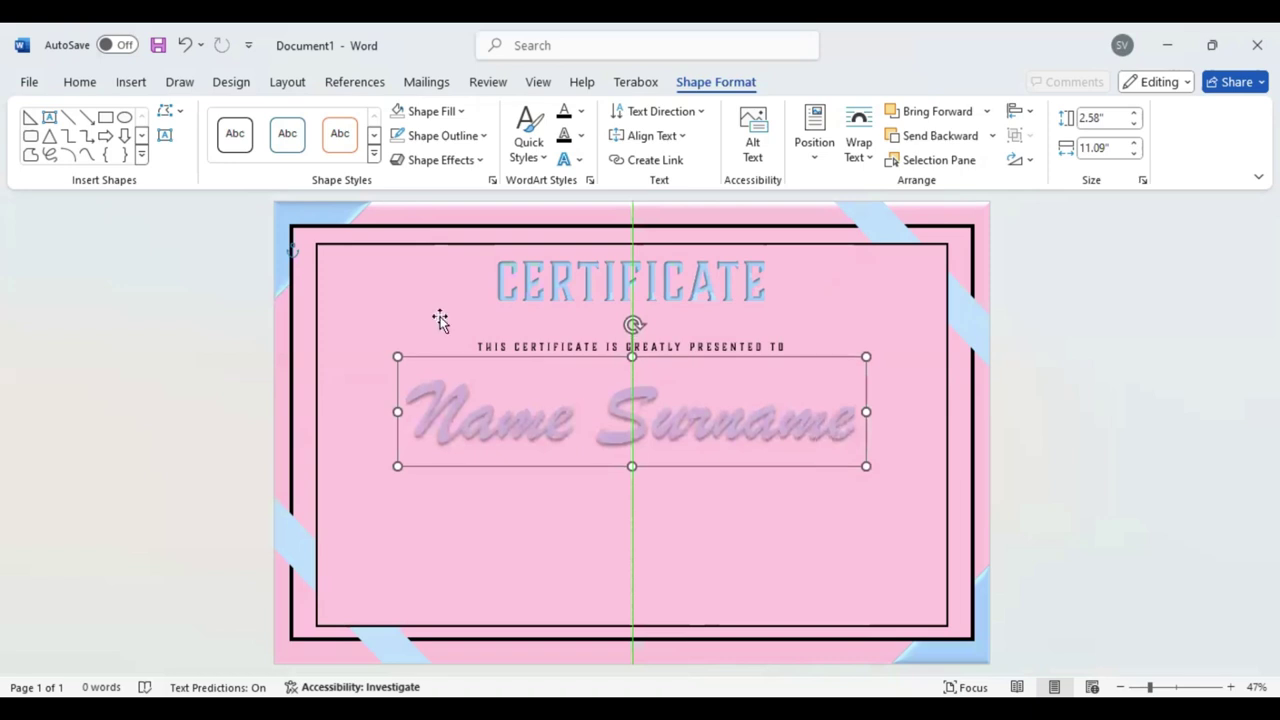
pyautogui.click(167, 135)
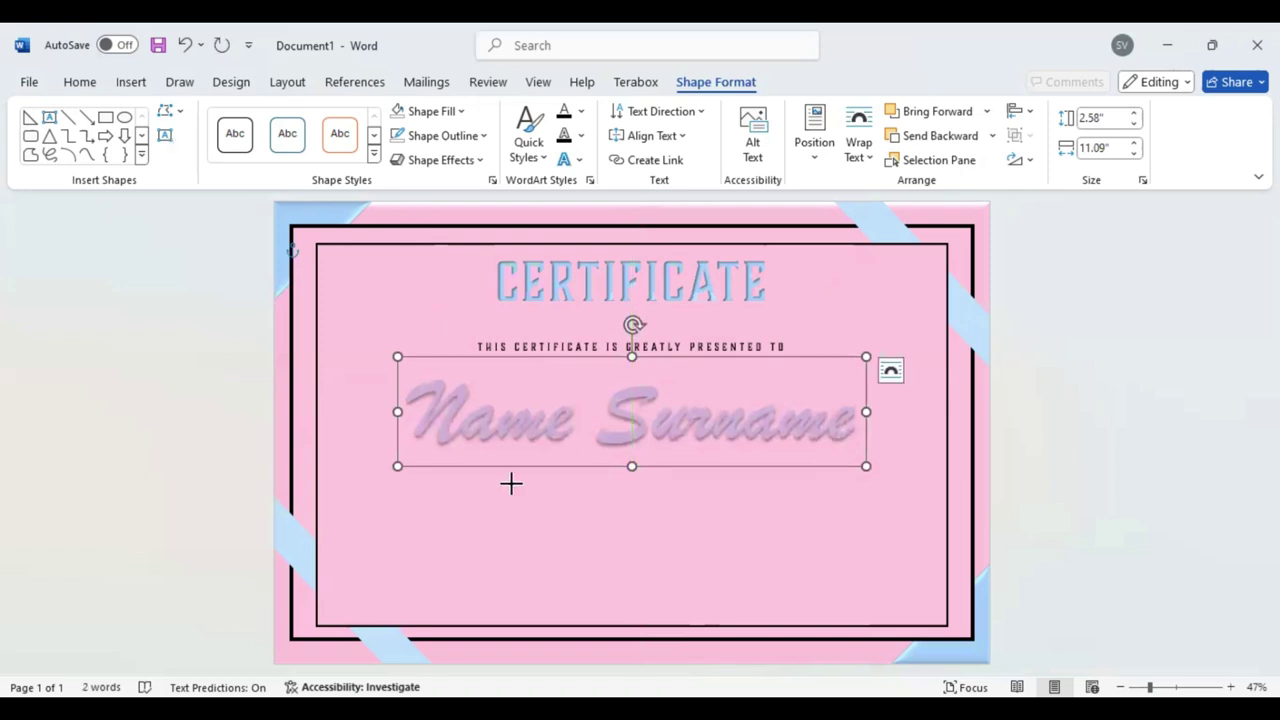
pyautogui.moveTo(511, 484); pyautogui.dragTo(848, 578)
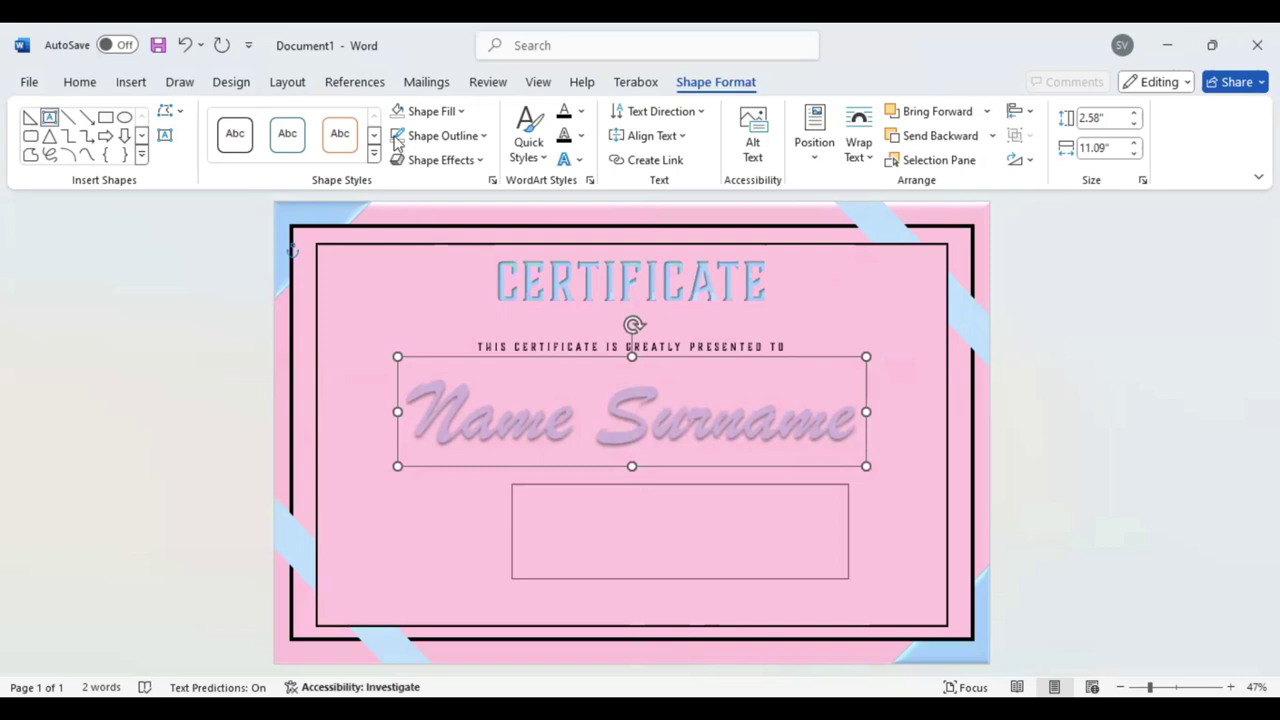
# Step: Make the new box transparent, set size 20, and fill it with =Lorem() placeholder paragraphs
pyautogui.click(79, 82)
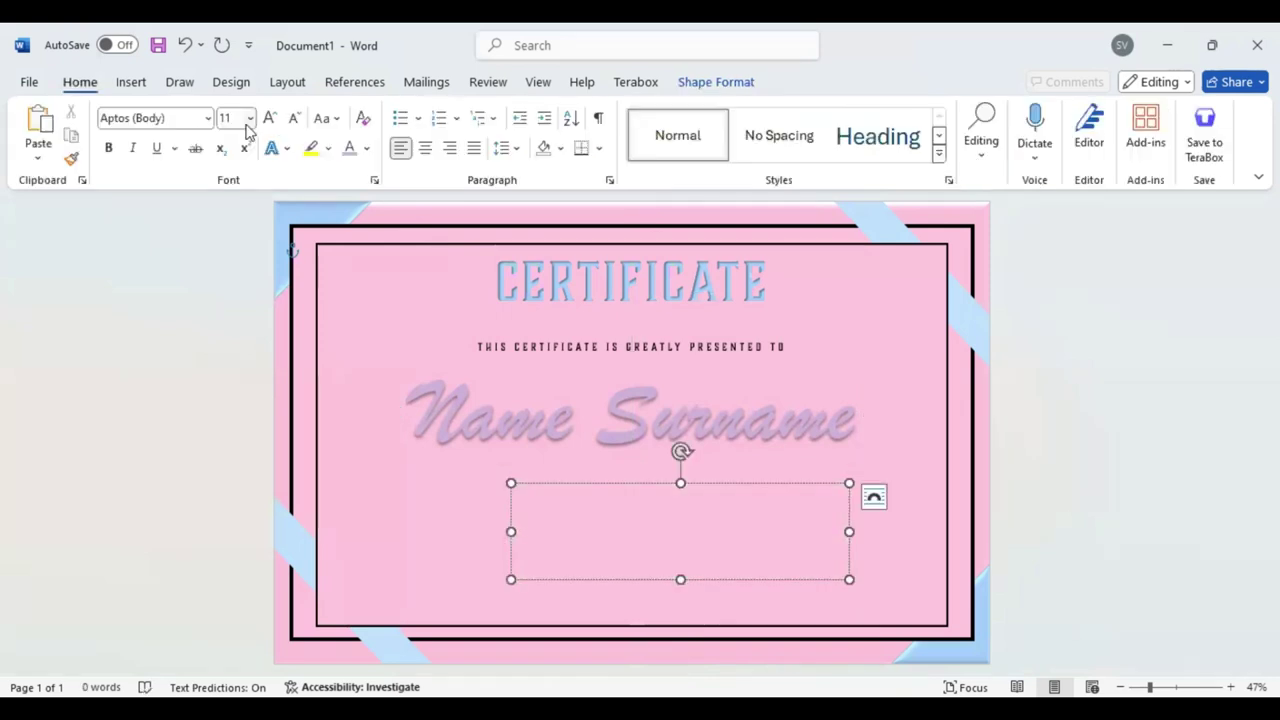
pyautogui.click(272, 118)
pyautogui.click(272, 118)
pyautogui.click(272, 118)
pyautogui.click(272, 118)
pyautogui.click(272, 118)
pyautogui.write('=Lorem')
pyautogui.write('()')
pyautogui.press('Return')
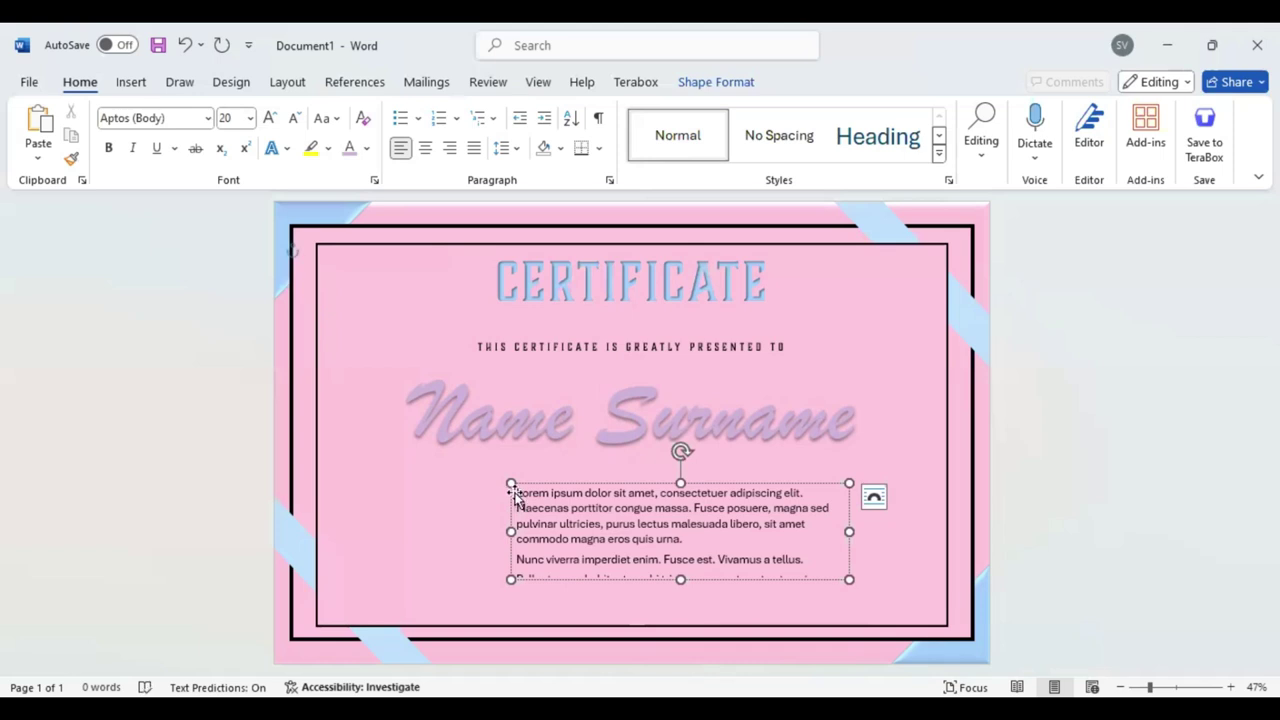
# Step: Centre the lorem ipsum text, enlarge it to 22 and set it in Boucherie Block
pyautogui.hotkey('ctrl', 'a')
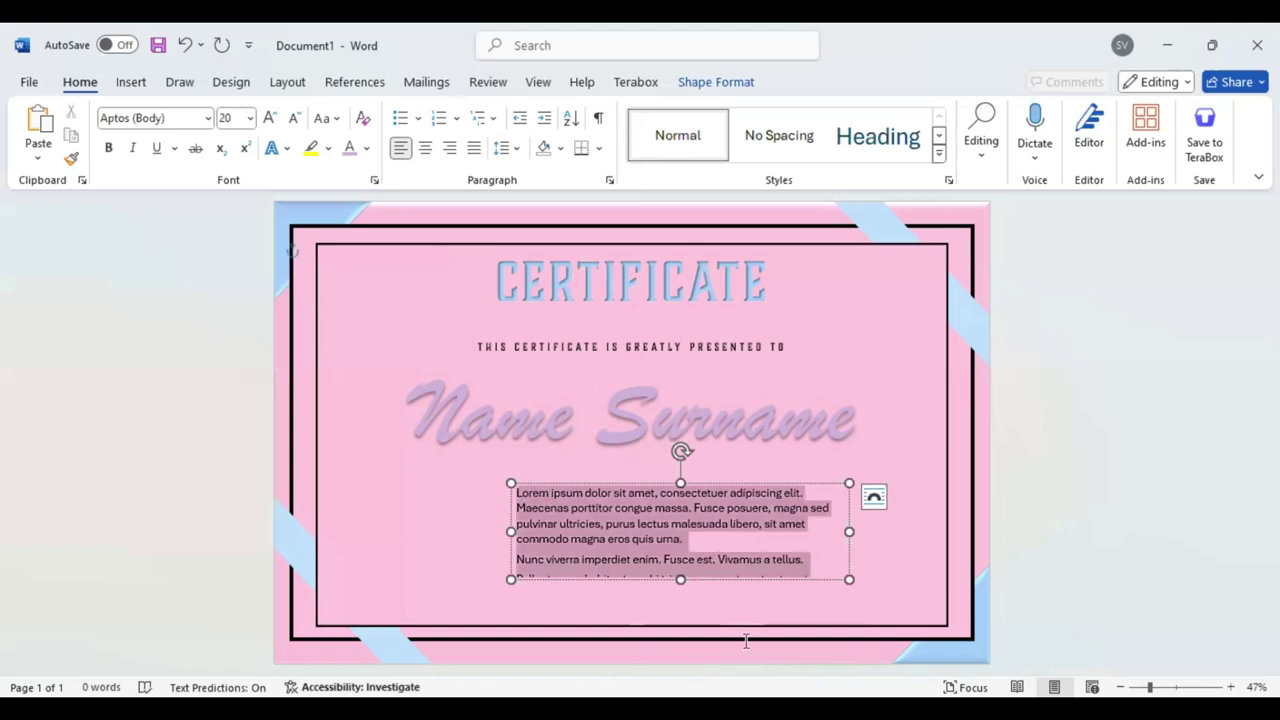
pyautogui.click(425, 148)
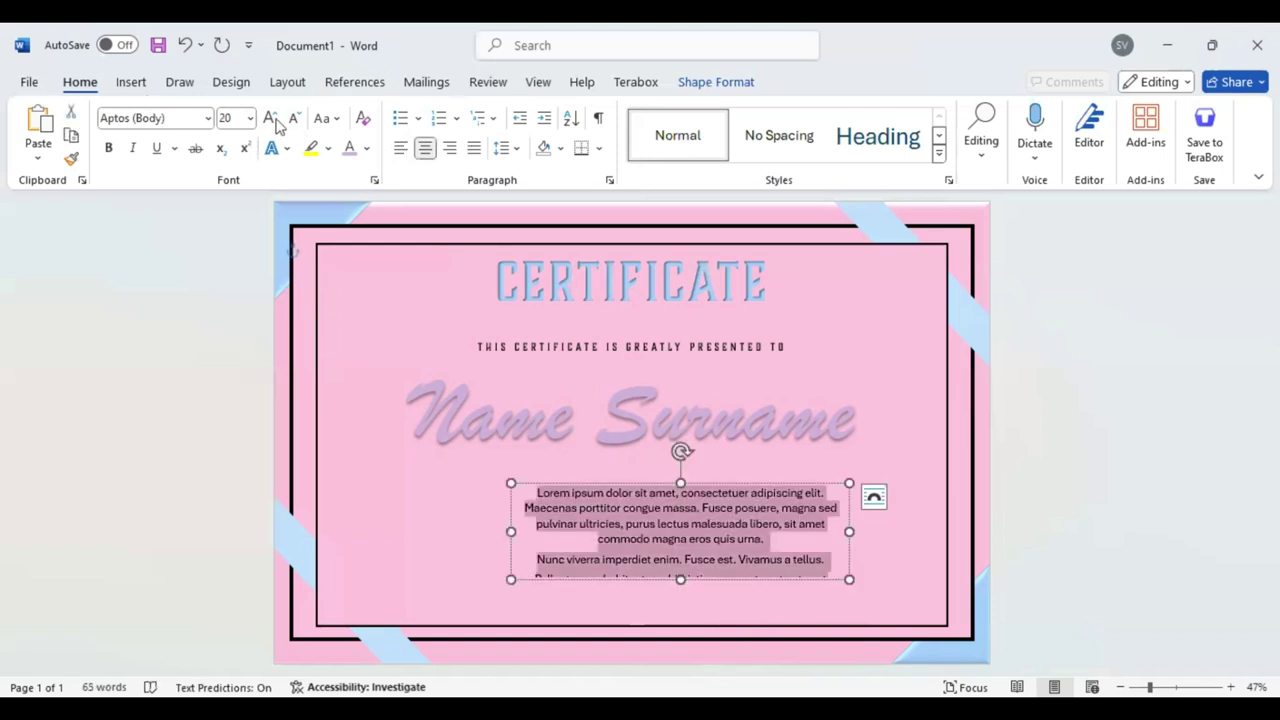
pyautogui.click(269, 118)
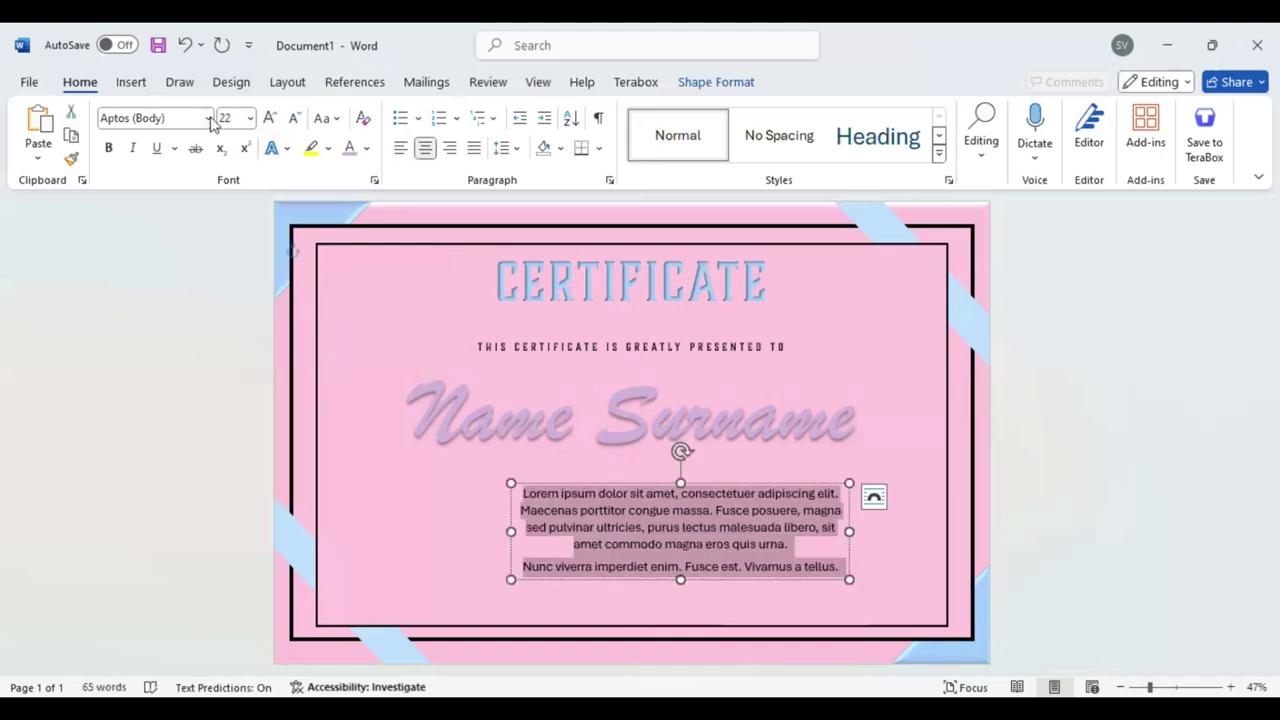
pyautogui.click(209, 118)
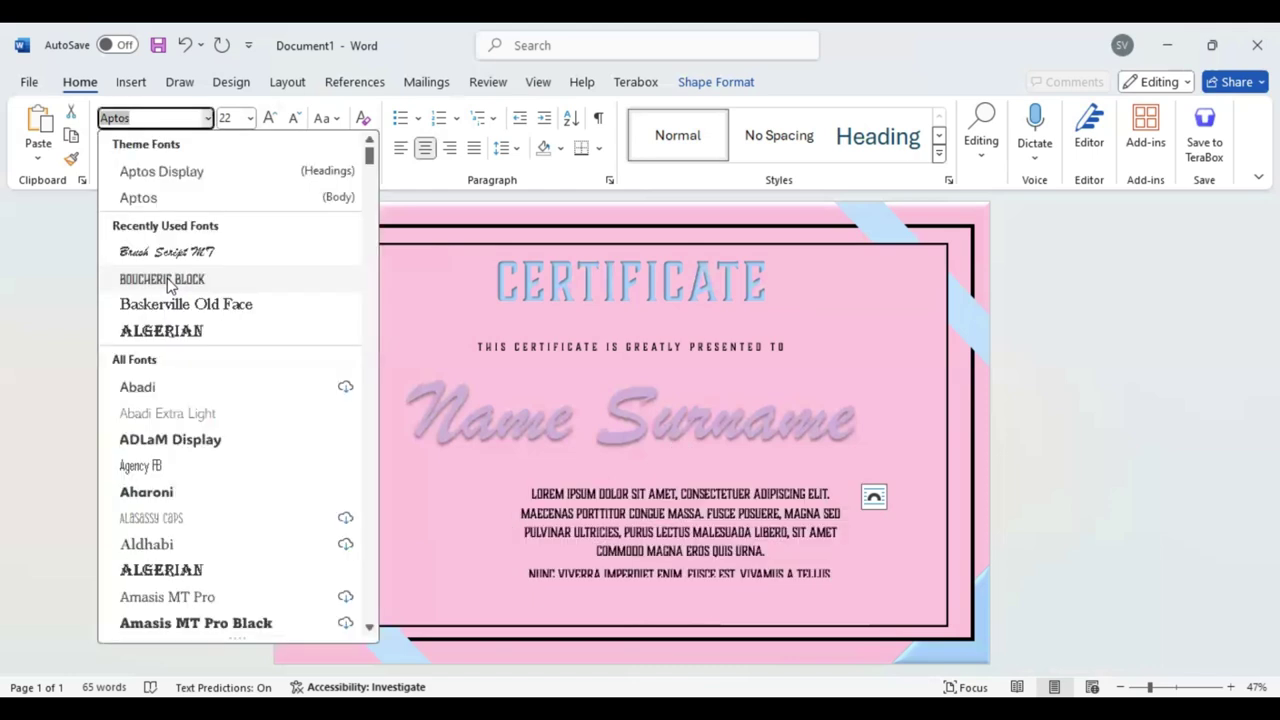
pyautogui.press('Return')
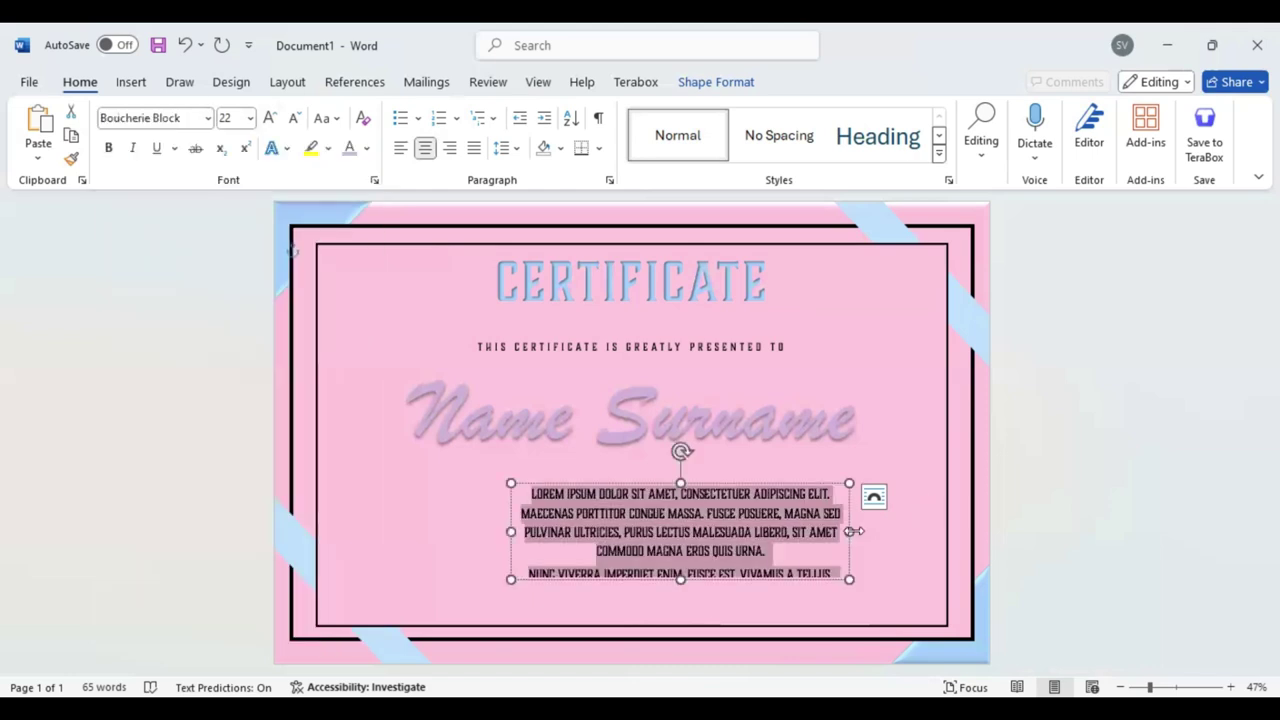
# Step: Fit the body box across the inner frame and settle its text at size 22 after trying 20 and 24
pyautogui.moveTo(921, 527); pyautogui.dragTo(921, 529)
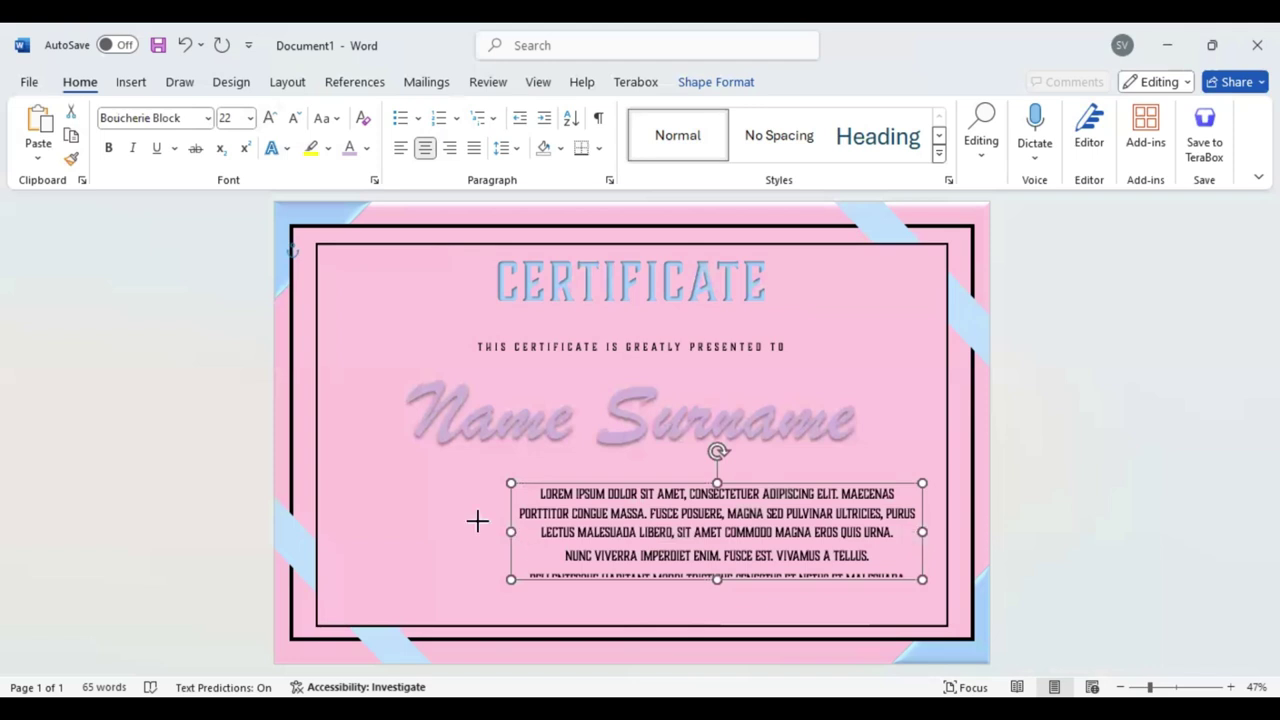
pyautogui.moveTo(511, 532); pyautogui.dragTo(477, 519)
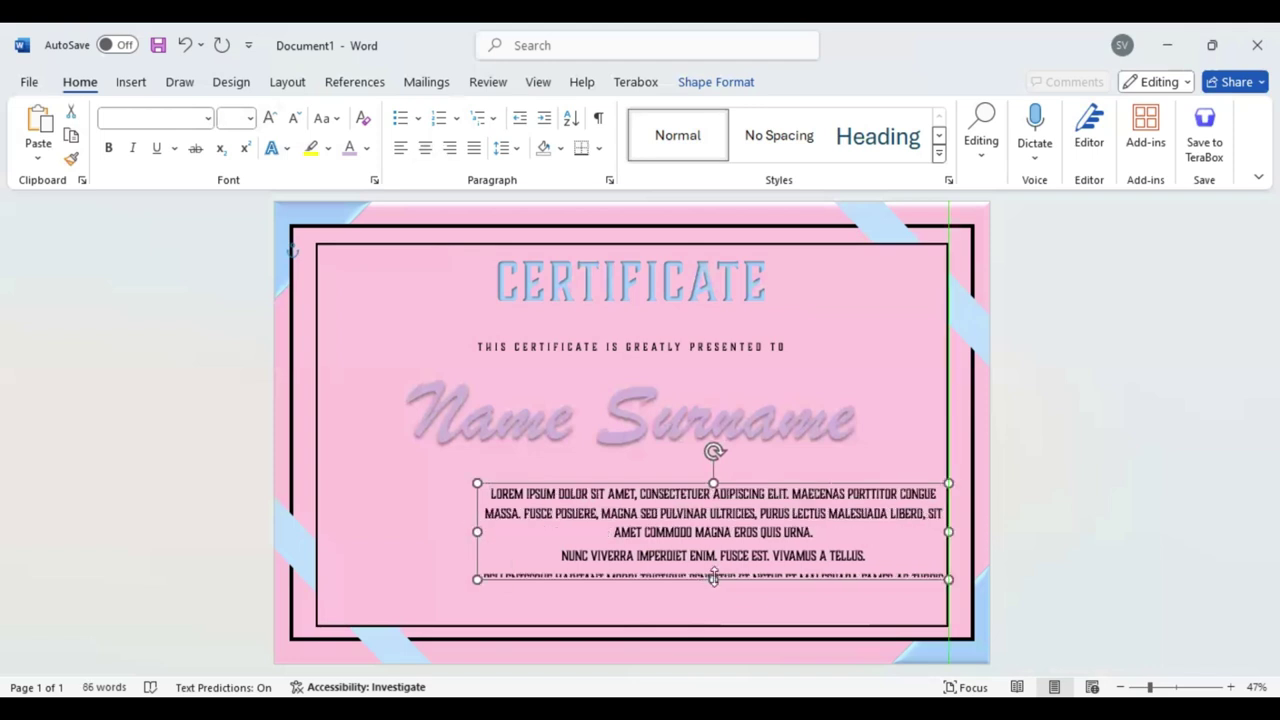
pyautogui.moveTo(713, 578); pyautogui.dragTo(703, 530)
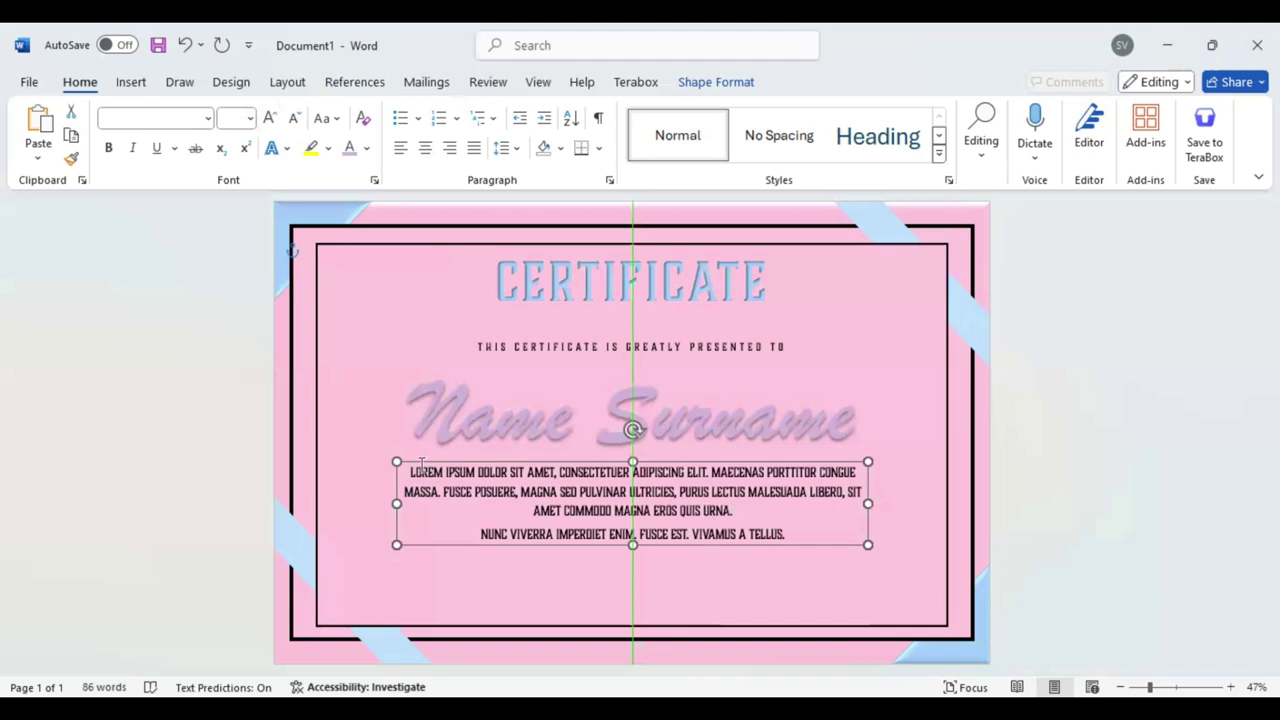
pyautogui.moveTo(421, 463); pyautogui.dragTo(787, 536)
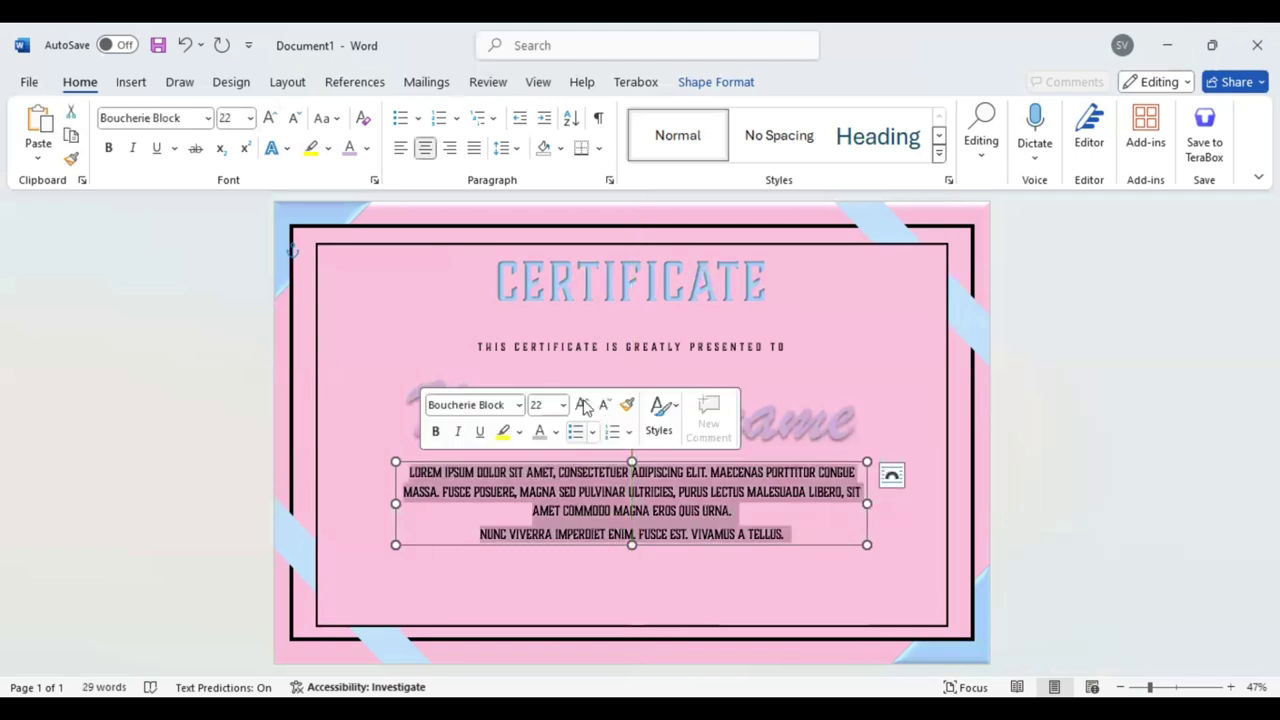
pyautogui.click(584, 405)
pyautogui.doubleClick(584, 405)
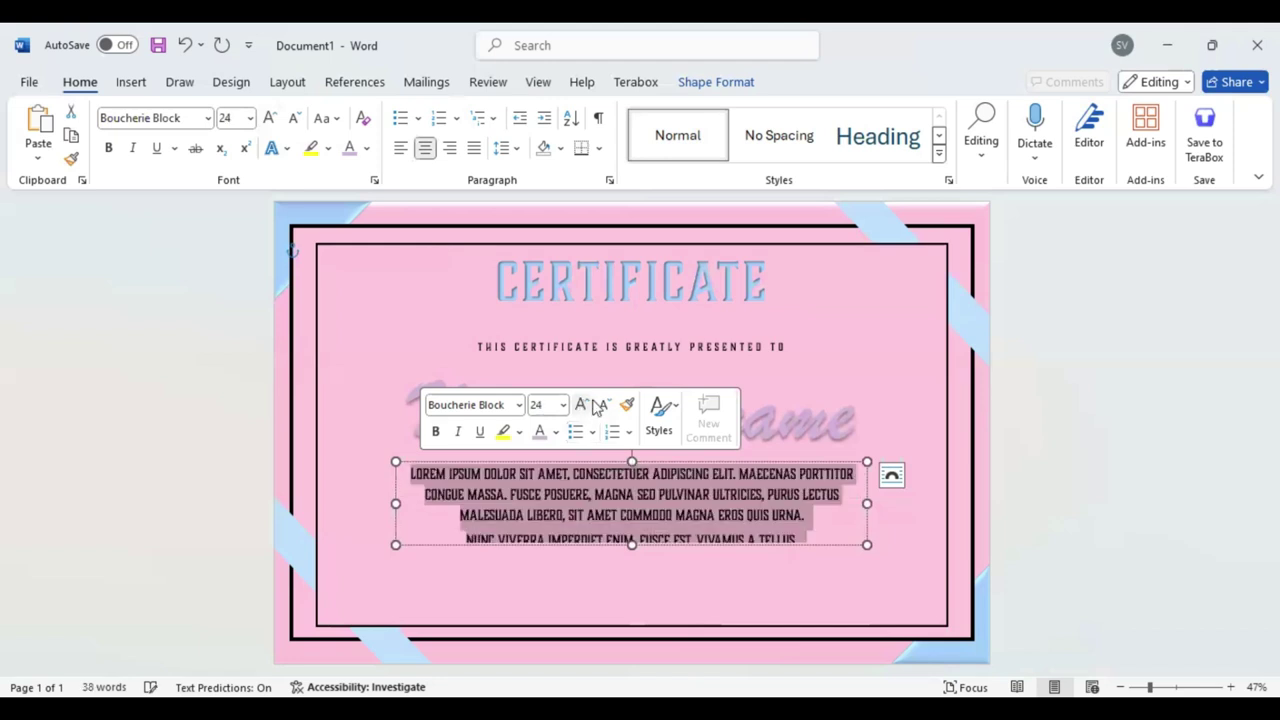
pyautogui.click(606, 405)
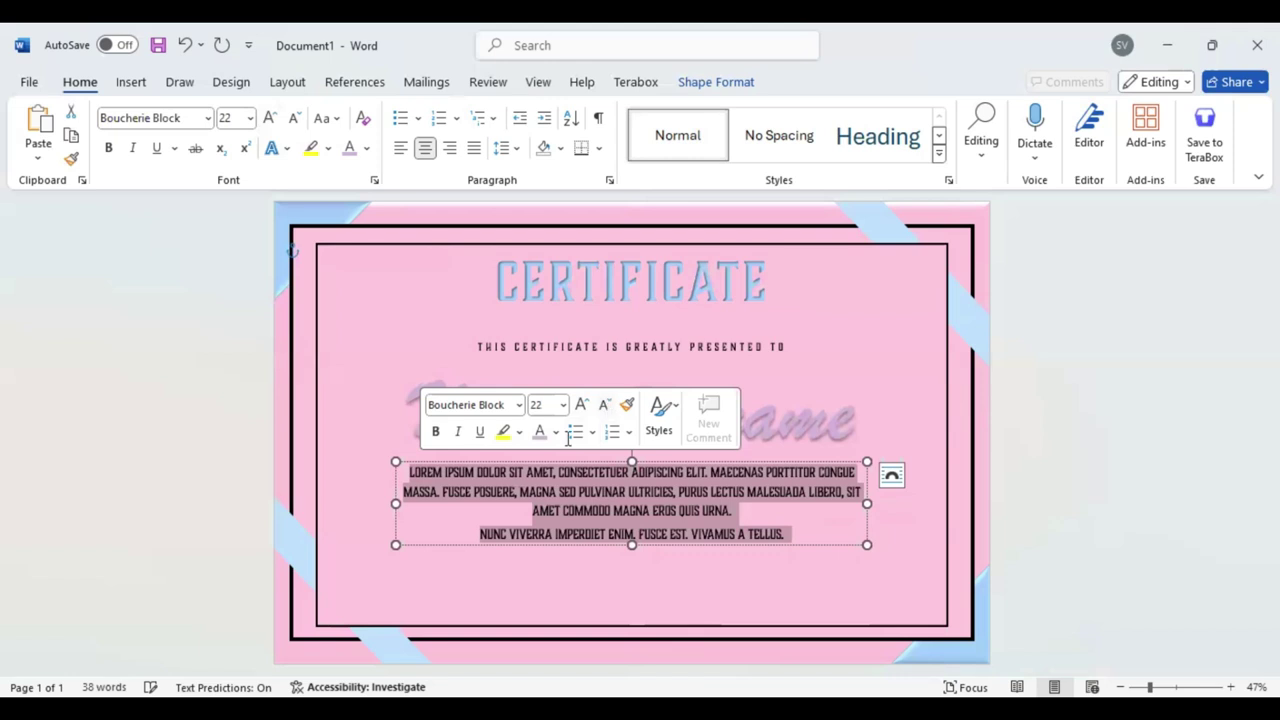
pyautogui.click(357, 286)
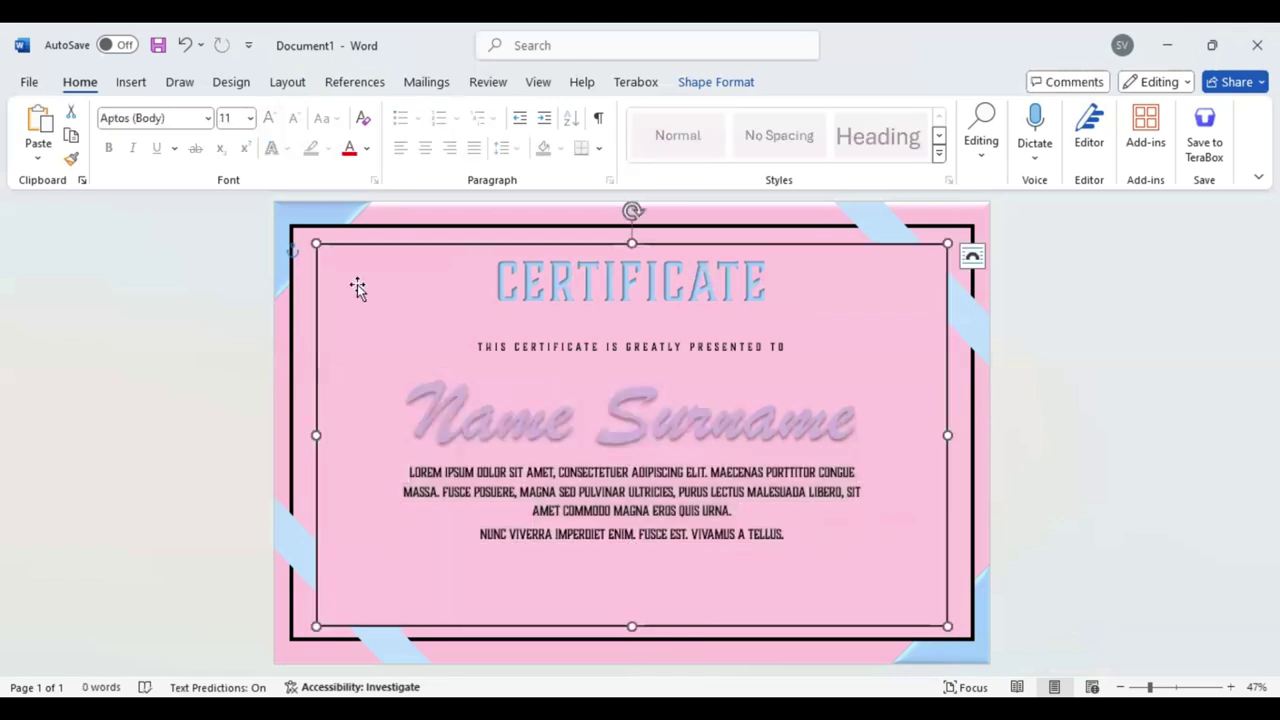
# Step: Give the inner frame a soft shadow effect and select both diagonal ribbon strips for recolouring
pyautogui.click(715, 84)
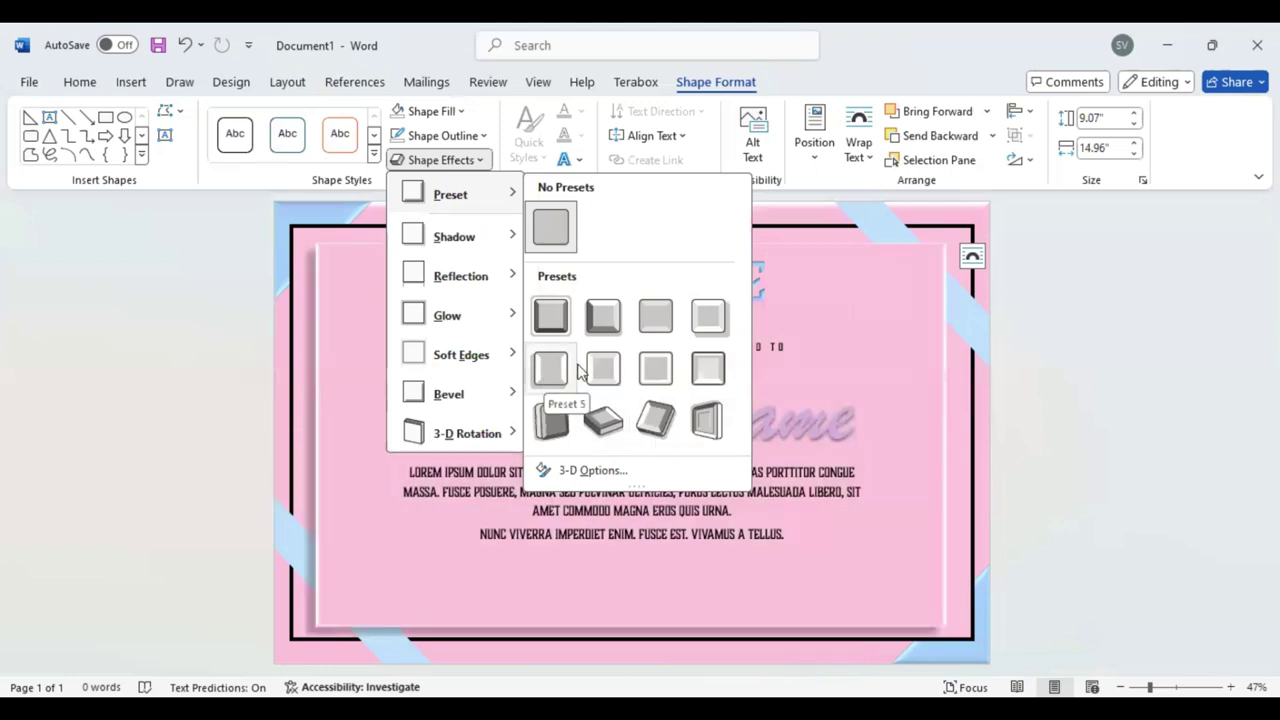
pyautogui.click(886, 224)
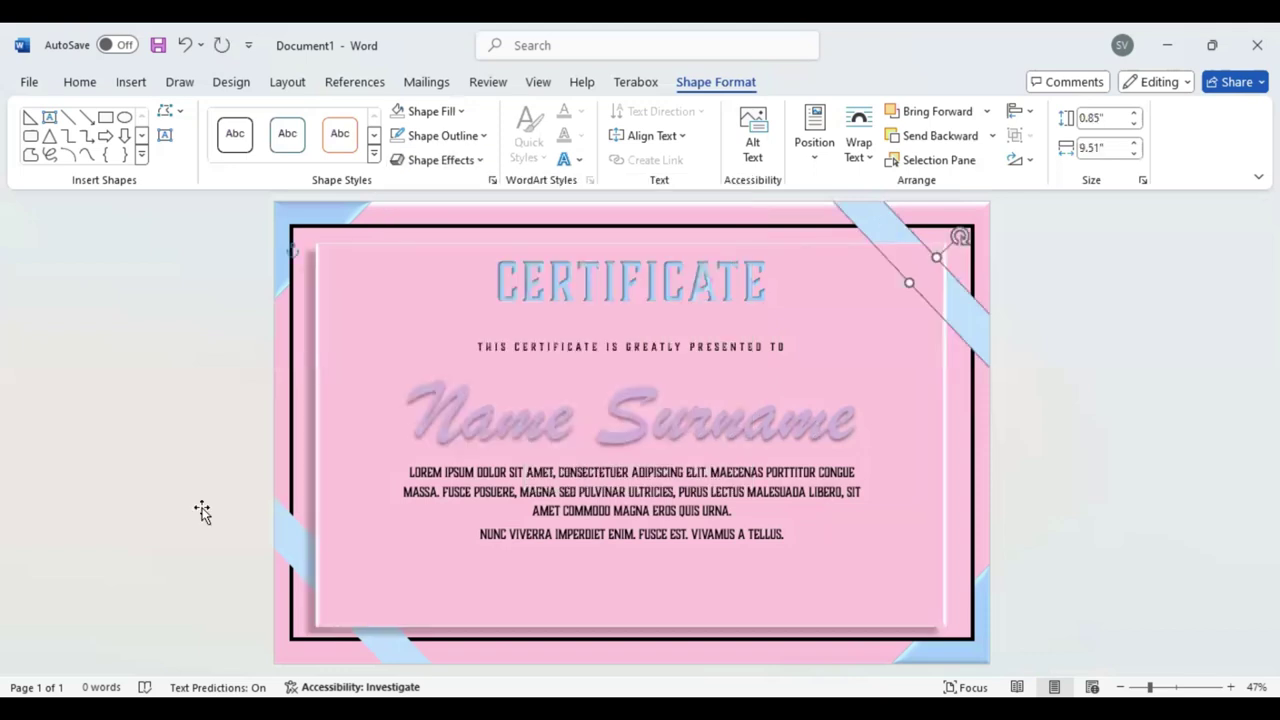
pyautogui.keyDown('shift'); pyautogui.click(290, 545); pyautogui.keyUp('shift')
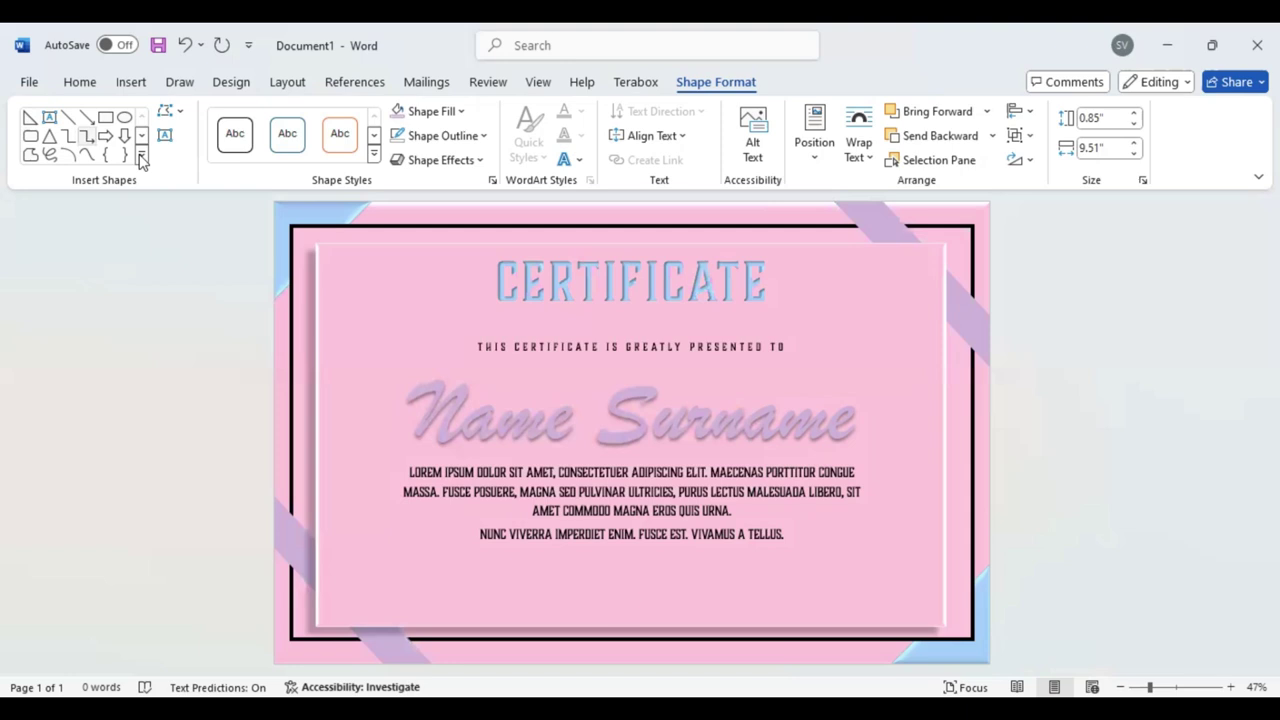
# Step: Draw a star-shaped seal at the bottom centre, just below the body text
pyautogui.moveTo(610, 597)
pyautogui.mouseDown()
pyautogui.moveTo(644, 614)
pyautogui.moveTo(646, 634)
pyautogui.mouseUp()
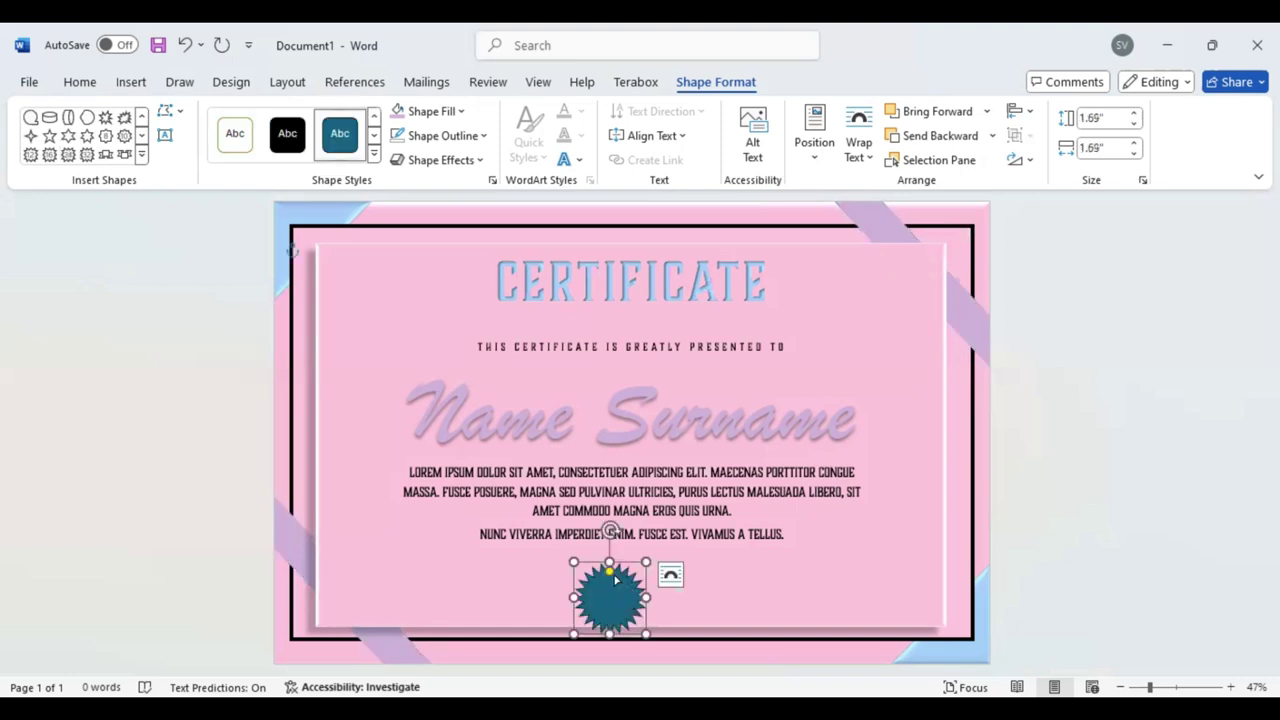
pyautogui.moveTo(615, 578)
pyautogui.mouseDown()
pyautogui.moveTo(612, 568)
pyautogui.moveTo(638, 570)
pyautogui.moveTo(627, 591)
pyautogui.mouseUp()
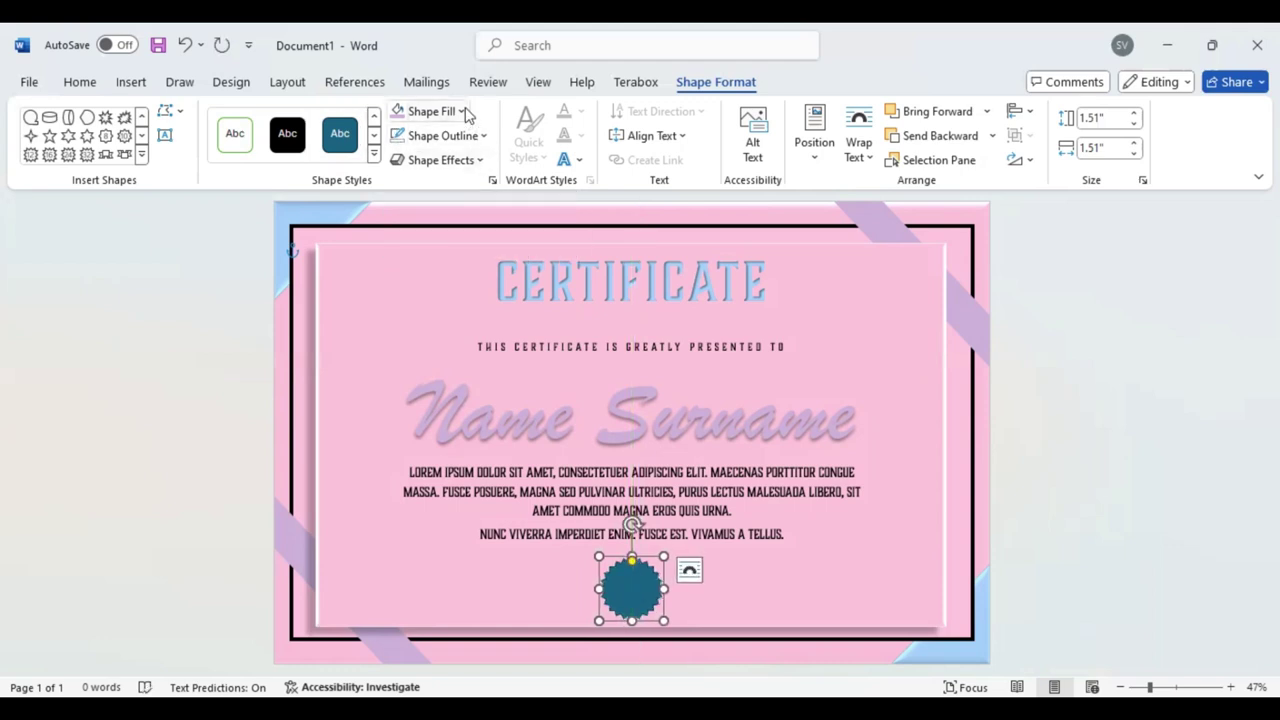
pyautogui.click(461, 111)
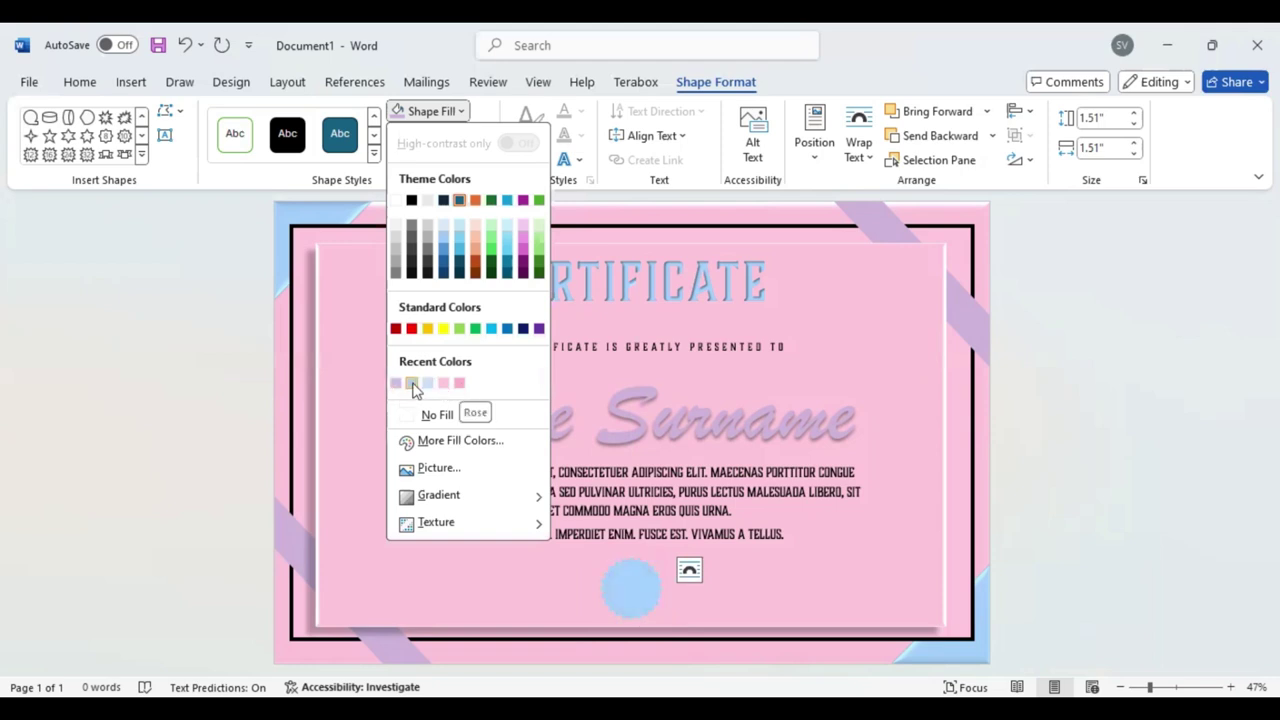
pyautogui.press('Escape')
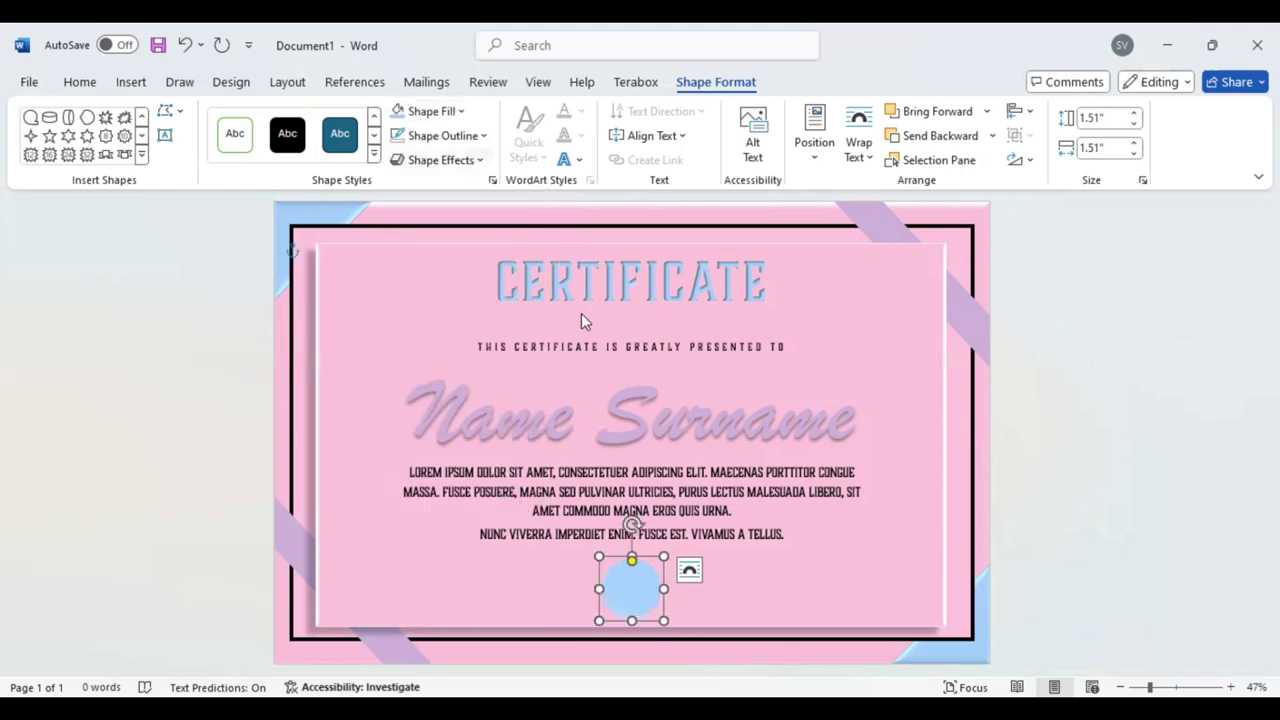
# Step: Give the seal a bevelled preset effect, shrink it to 0.98", and fill the inner badge Rose
pyautogui.click(440, 160)
pyautogui.moveTo(450, 194)
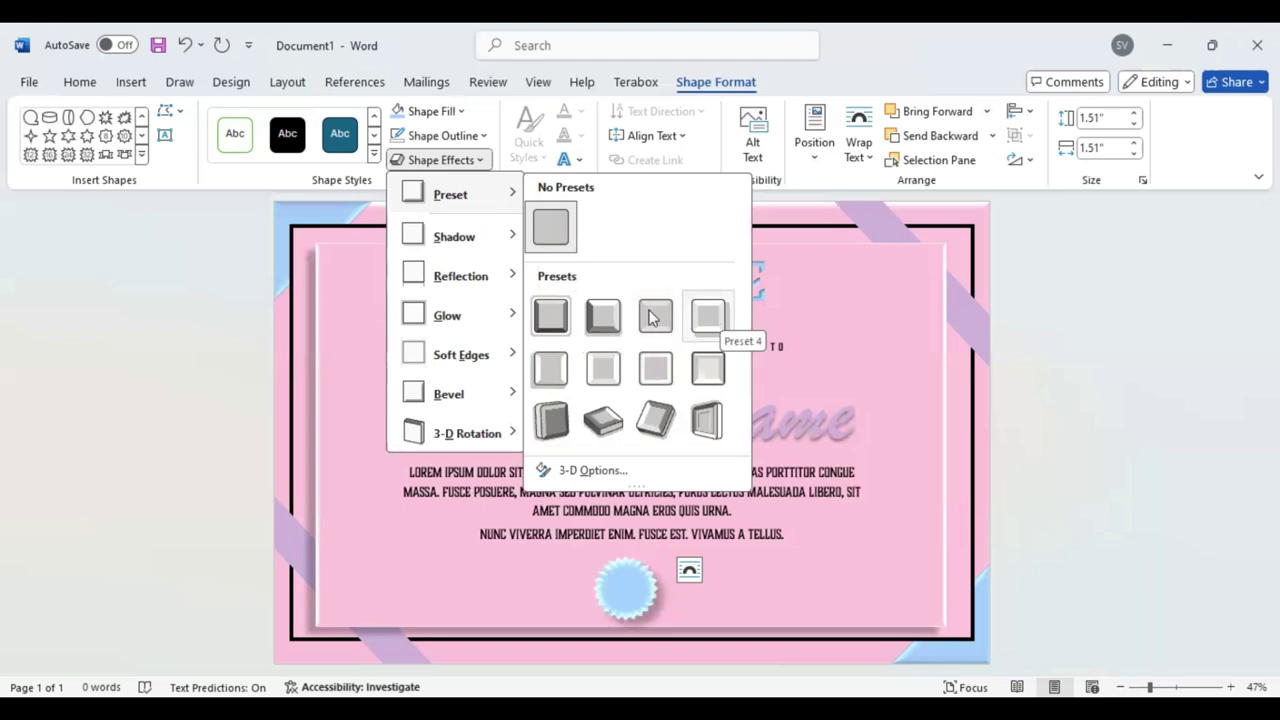
pyautogui.click(631, 588)
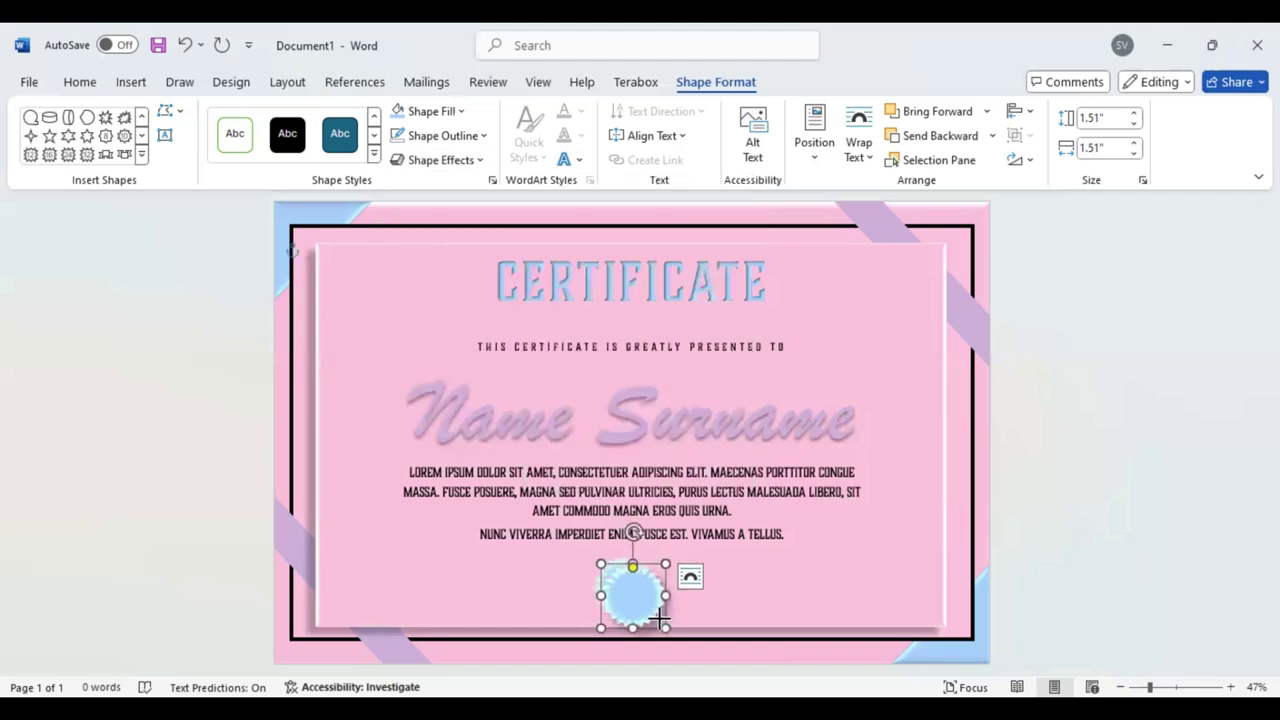
pyautogui.moveTo(665, 628); pyautogui.dragTo(629, 597)
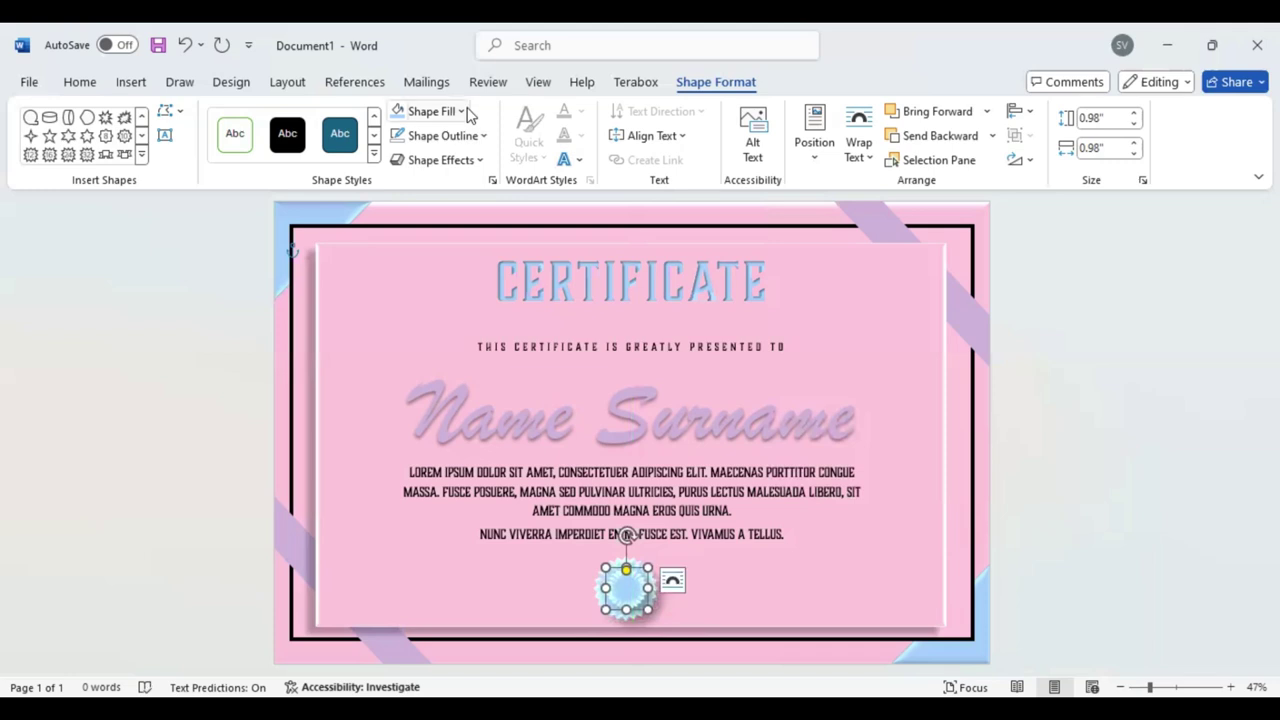
pyautogui.click(463, 112)
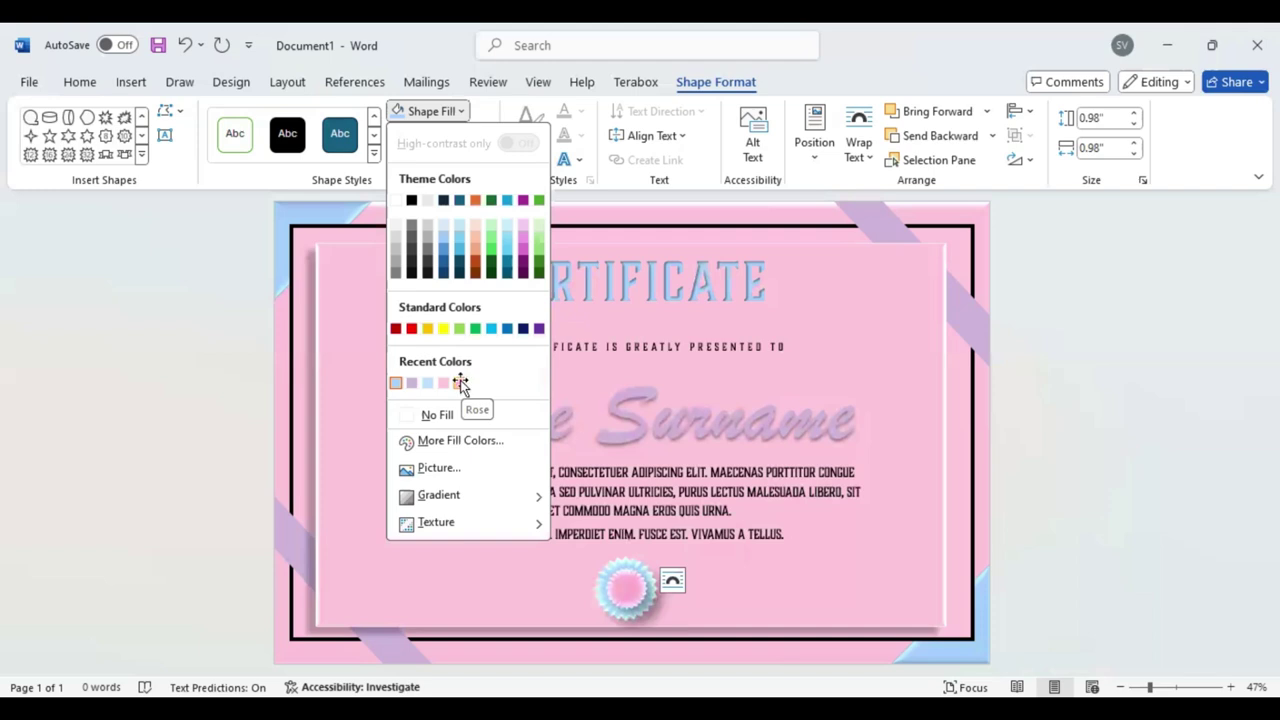
pyautogui.click(289, 553)
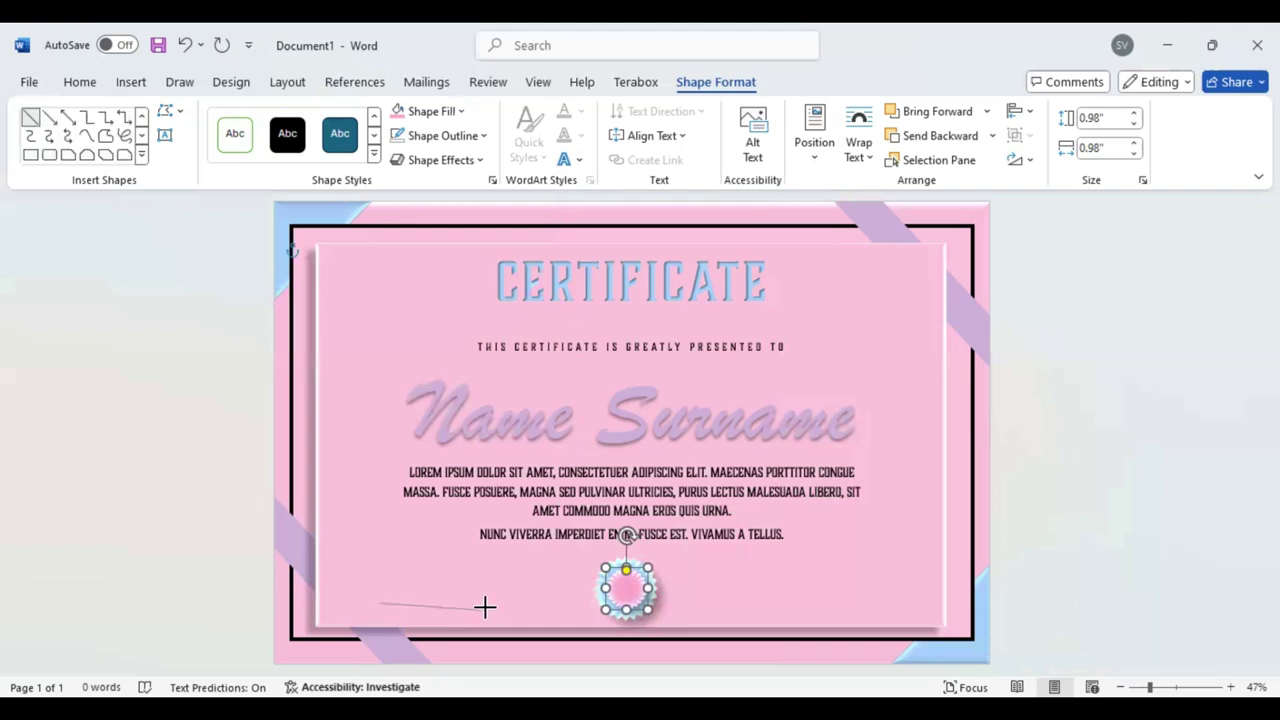
# Step: Draw a thick dark signature line to the left of the seal
pyautogui.moveTo(380, 603); pyautogui.dragTo(488, 603)
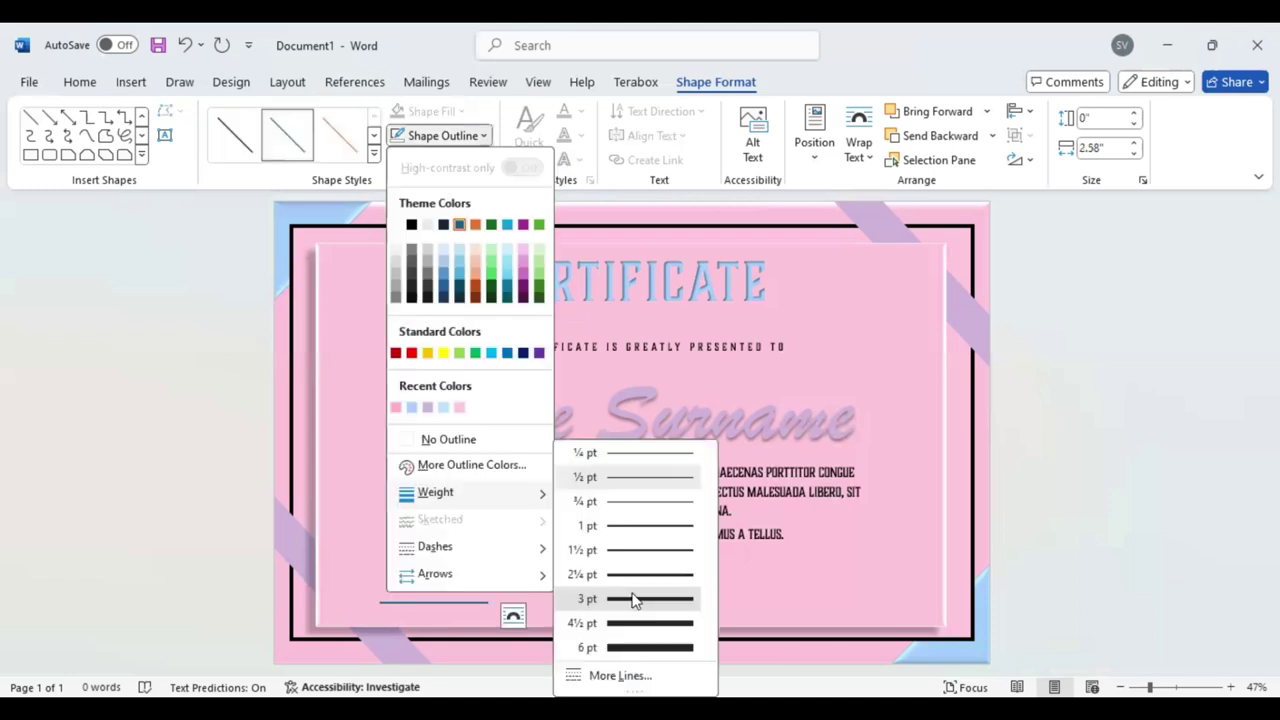
pyautogui.click(633, 599)
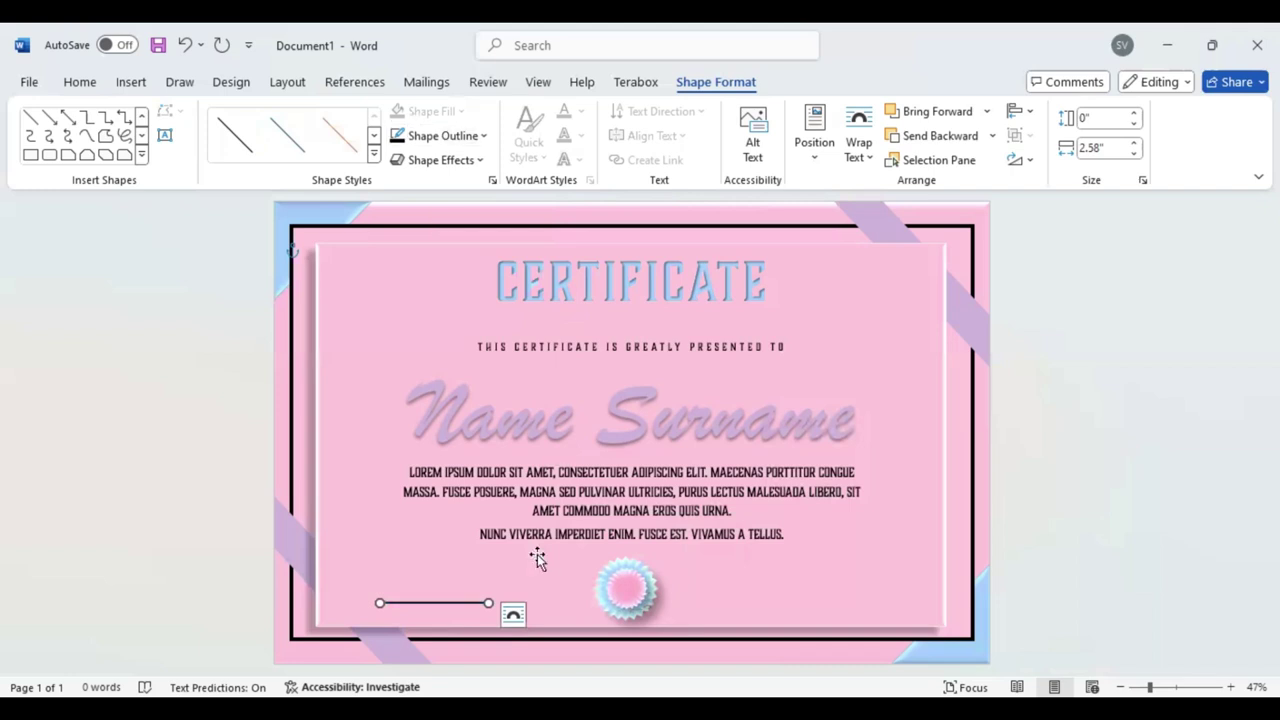
pyautogui.moveTo(456, 612); pyautogui.dragTo(457, 601)
# Step: Duplicate the signature line and place the copy to the right of the seal
pyautogui.hotkey('ctrl', 'v')
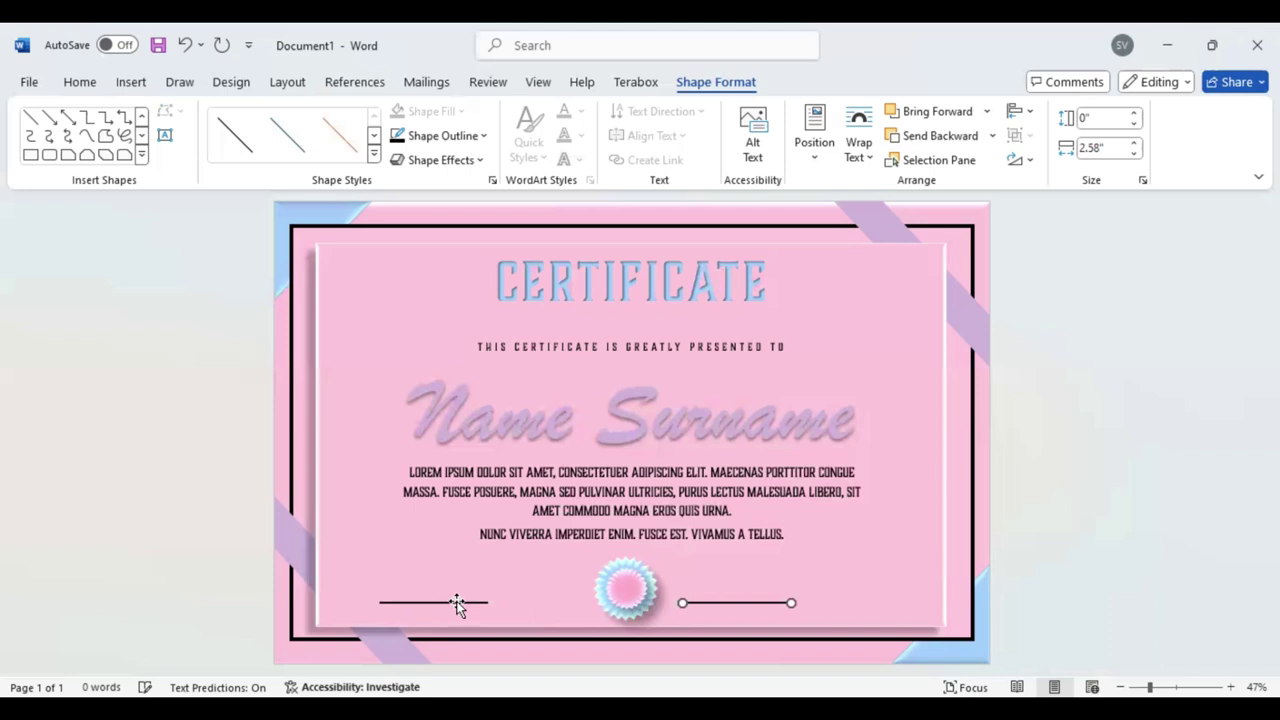
pyautogui.press('Right')
pyautogui.press('Right')
pyautogui.press('Right')
pyautogui.hotkey('ctrl', 'Left')
pyautogui.moveTo(456, 604); pyautogui.dragTo(423, 509)
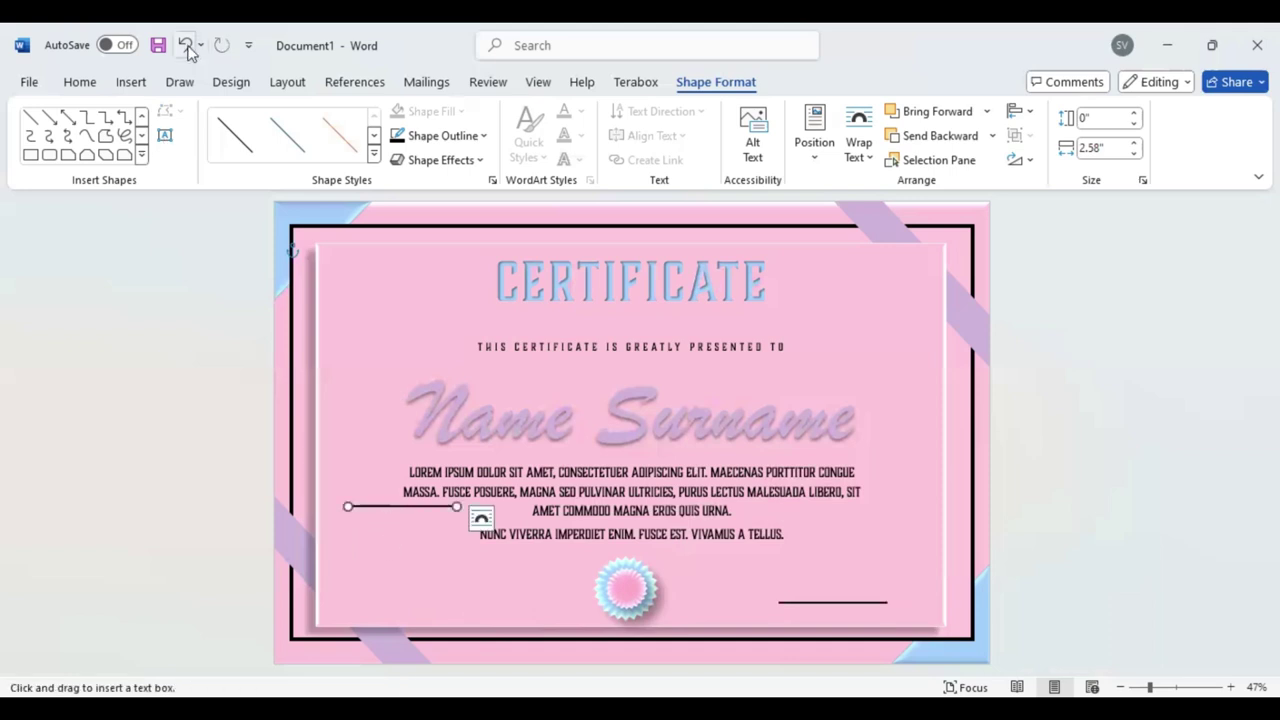
pyautogui.hotkey('ctrl', 'z')
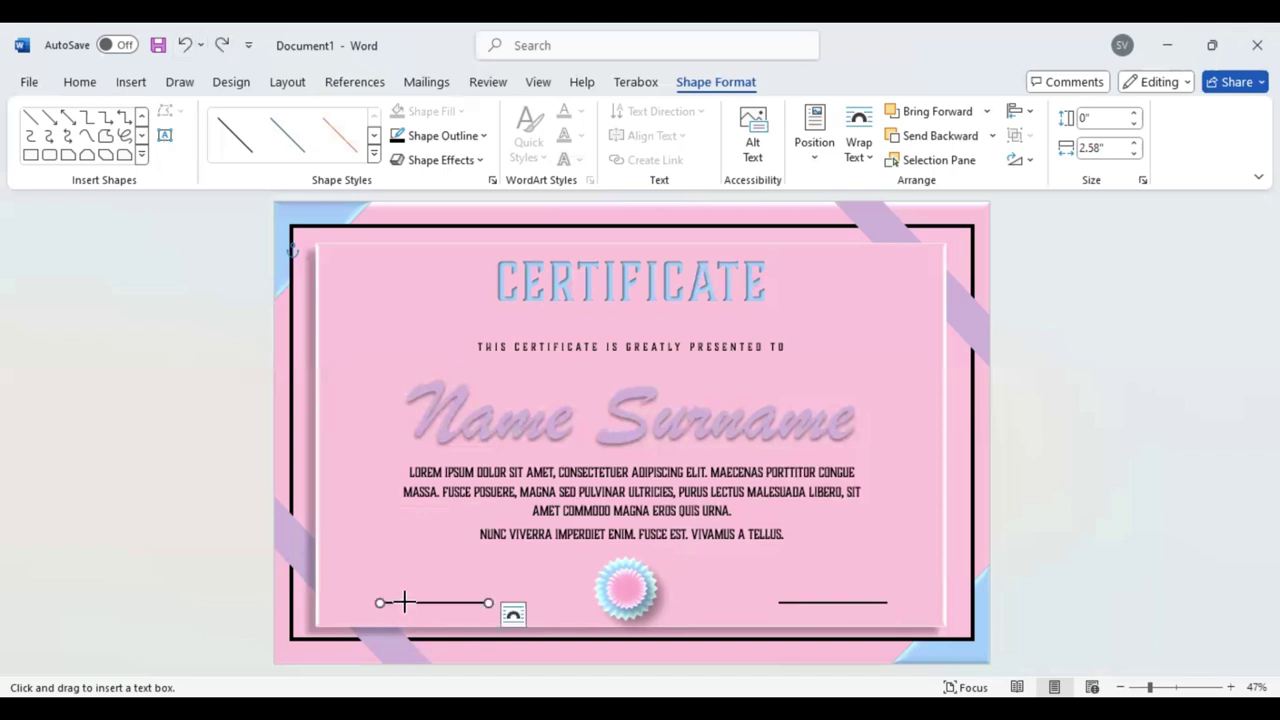
pyautogui.moveTo(405, 602); pyautogui.dragTo(487, 623)
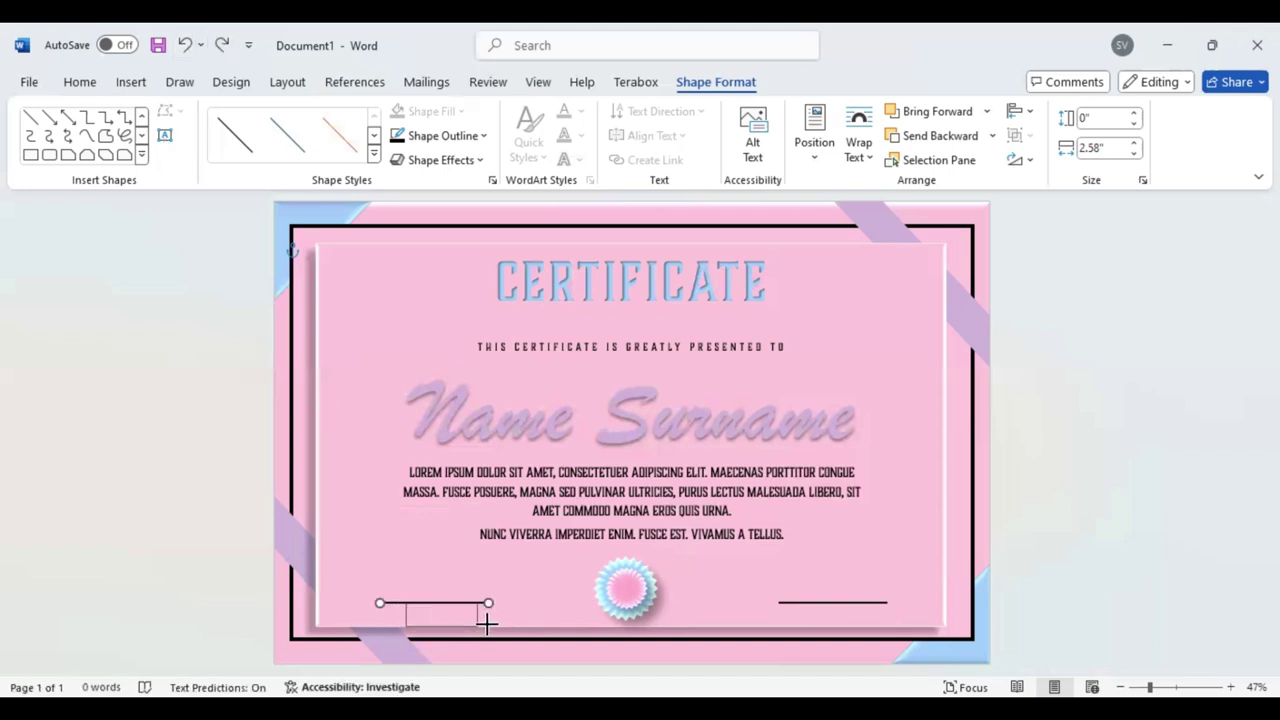
# Step: Add a SIGNATURE label under the left line in Boucherie Block size 16
pyautogui.moveTo(484, 620); pyautogui.dragTo(488, 625)
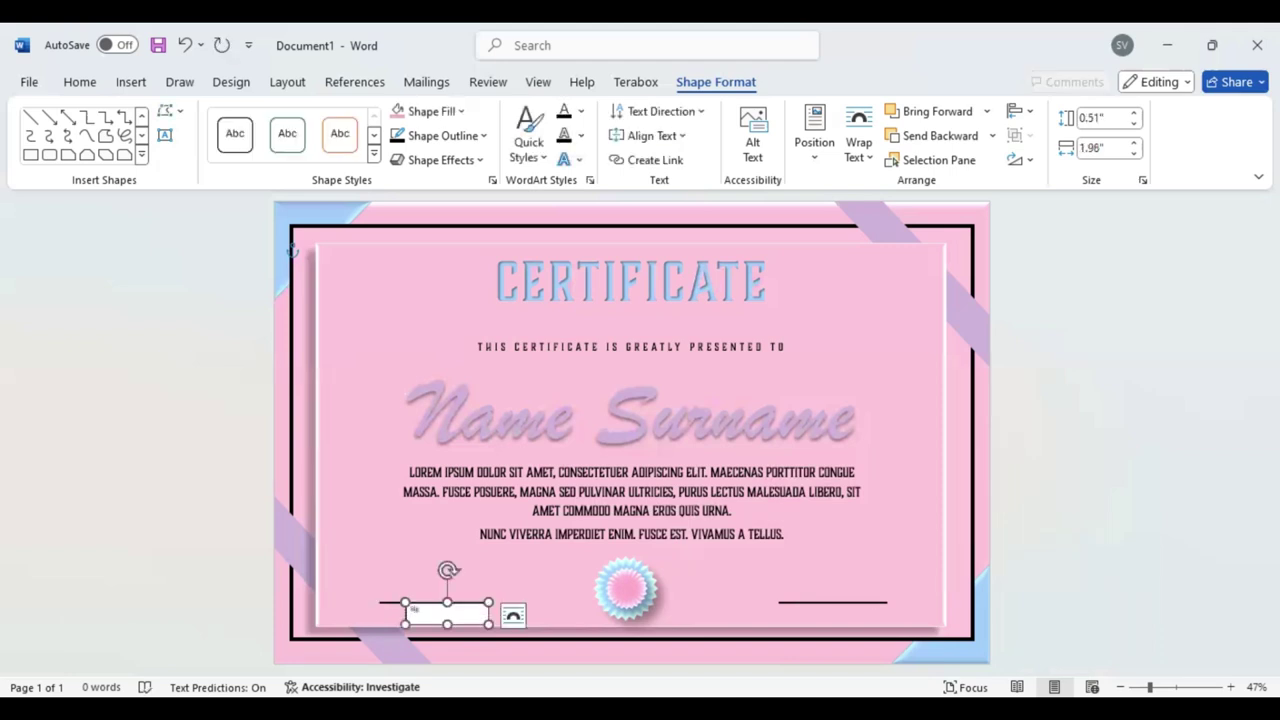
pyautogui.write('gna')
pyautogui.write('ture')
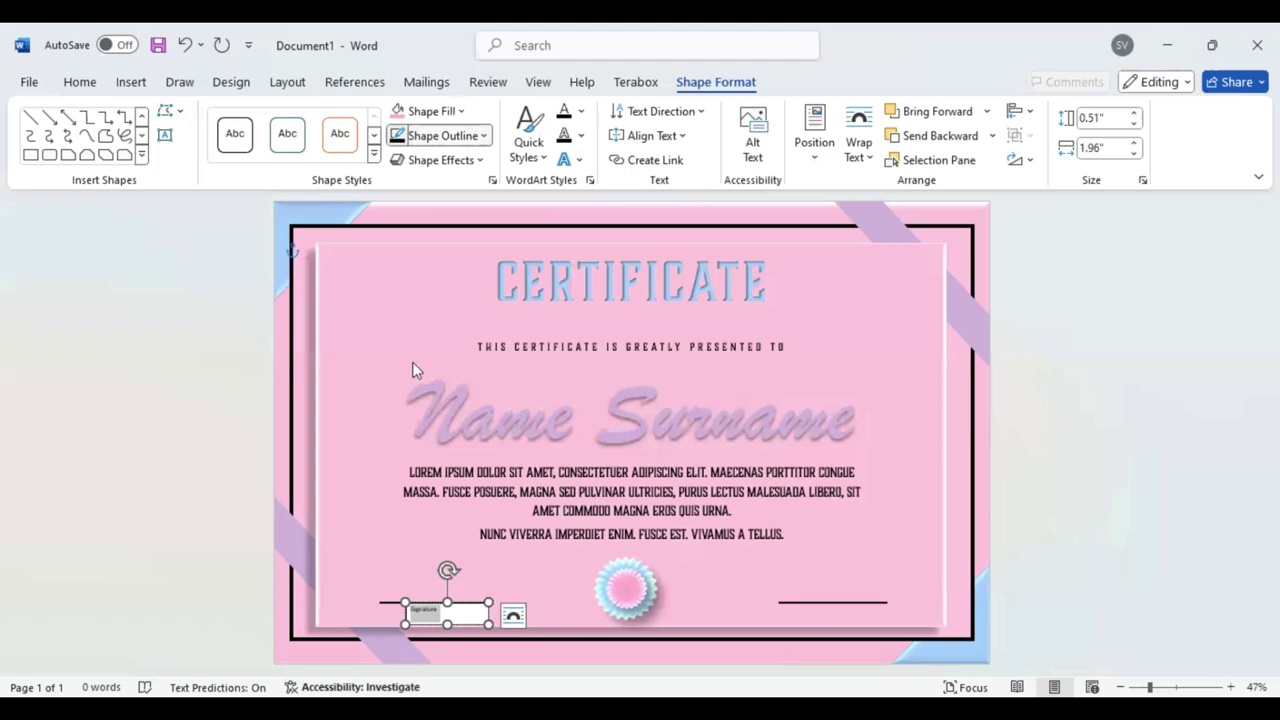
pyautogui.press('Return')
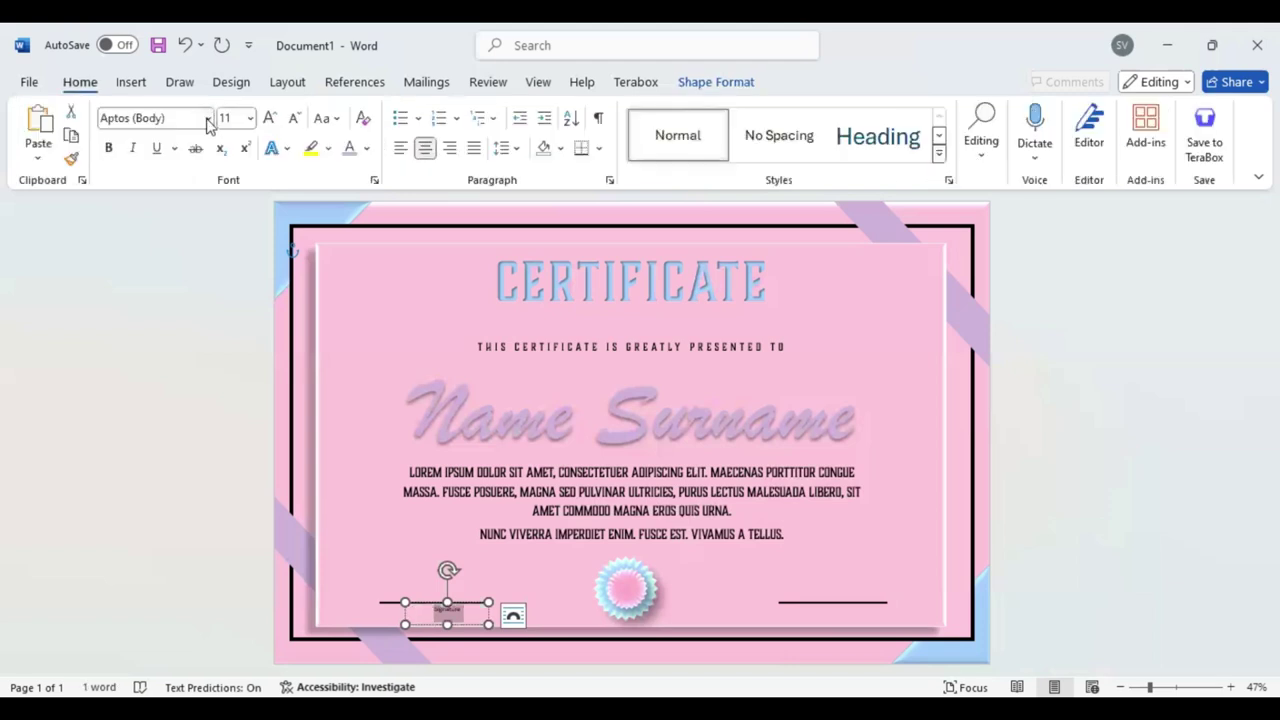
pyautogui.click(208, 120)
pyautogui.click(157, 260)
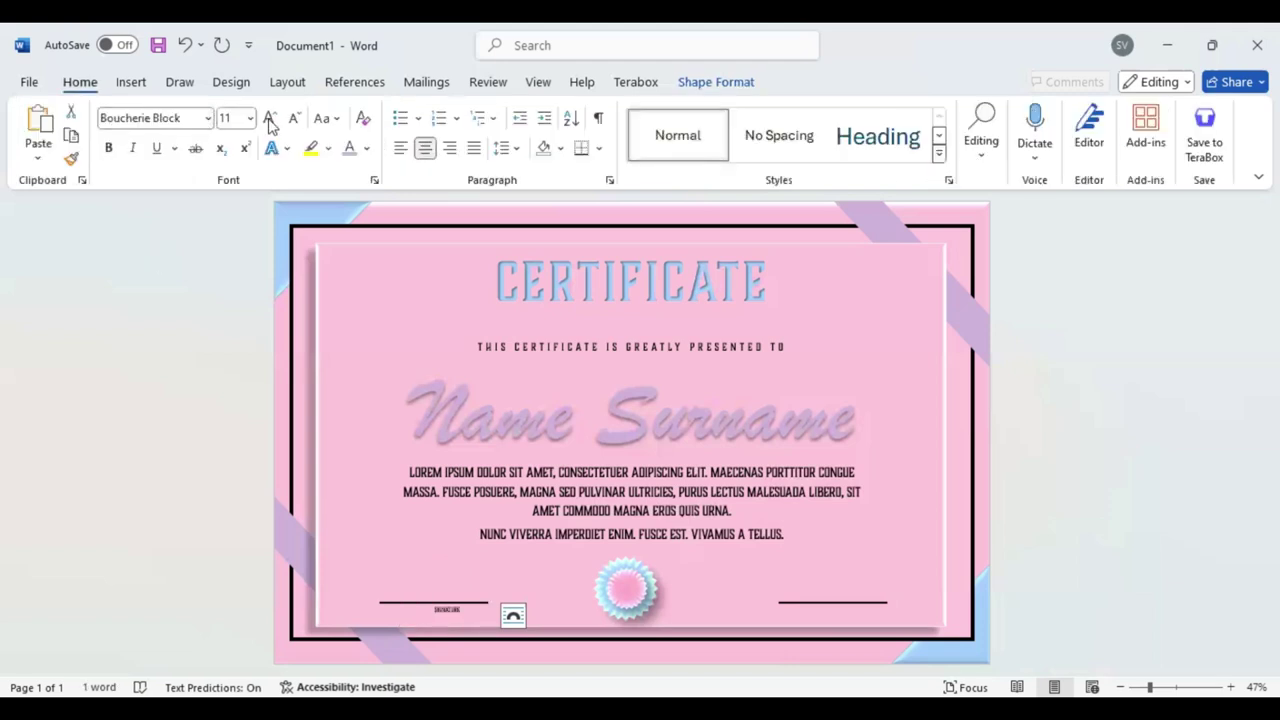
pyautogui.click(270, 118)
pyautogui.click(270, 118)
pyautogui.click(270, 118)
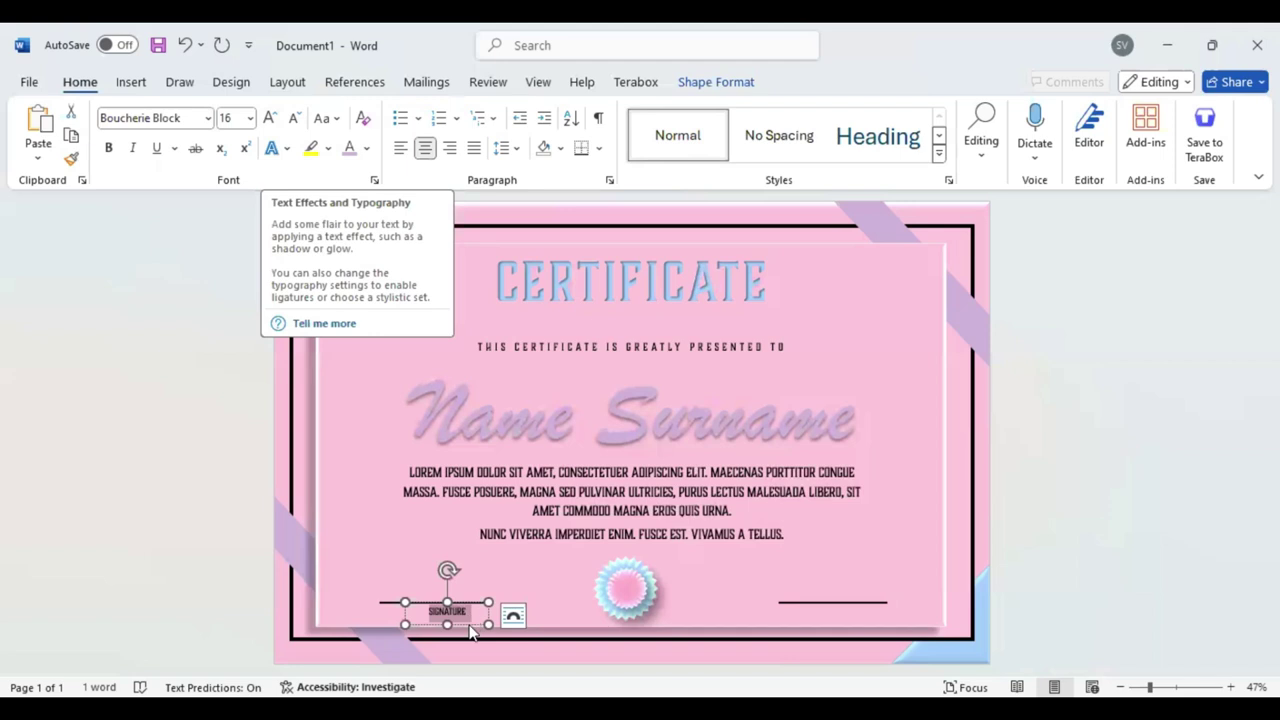
# Step: Centre the label under the left line and place a copy under the right line
pyautogui.moveTo(469, 626); pyautogui.dragTo(456, 627)
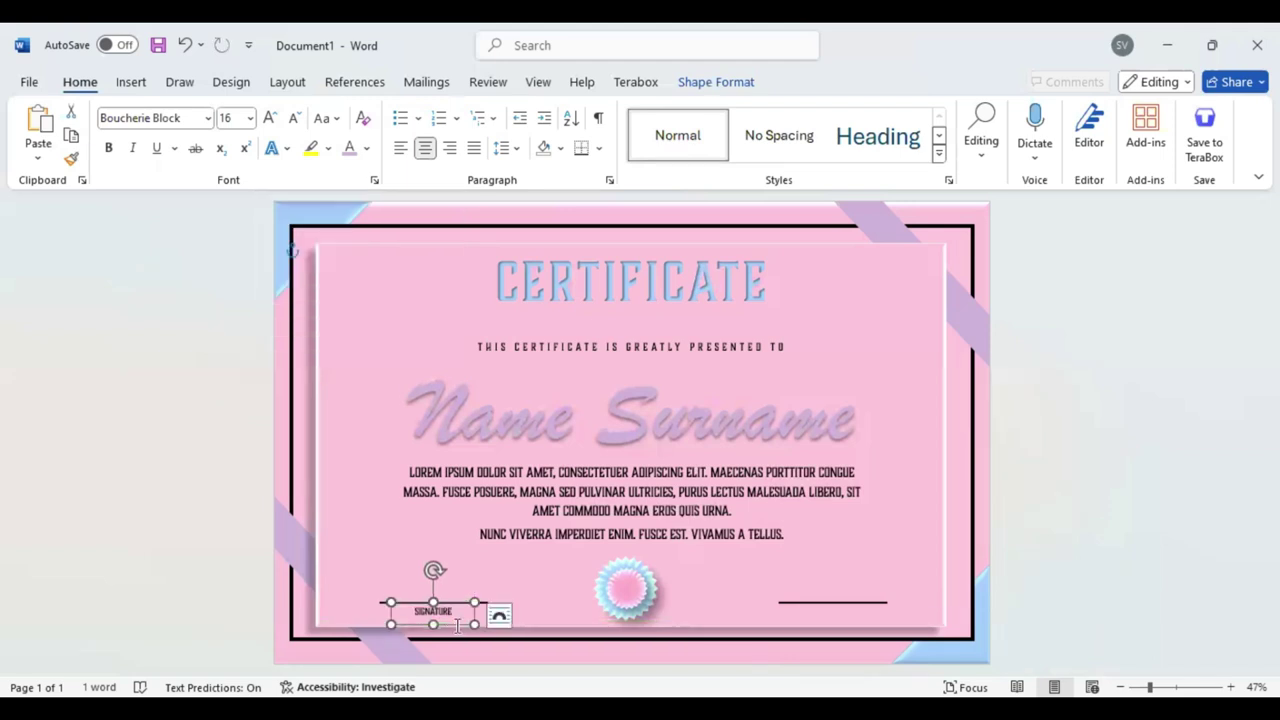
pyautogui.keyDown('ctrl'); pyautogui.moveTo(457, 626); pyautogui.dragTo(856, 639); pyautogui.keyUp('ctrl')
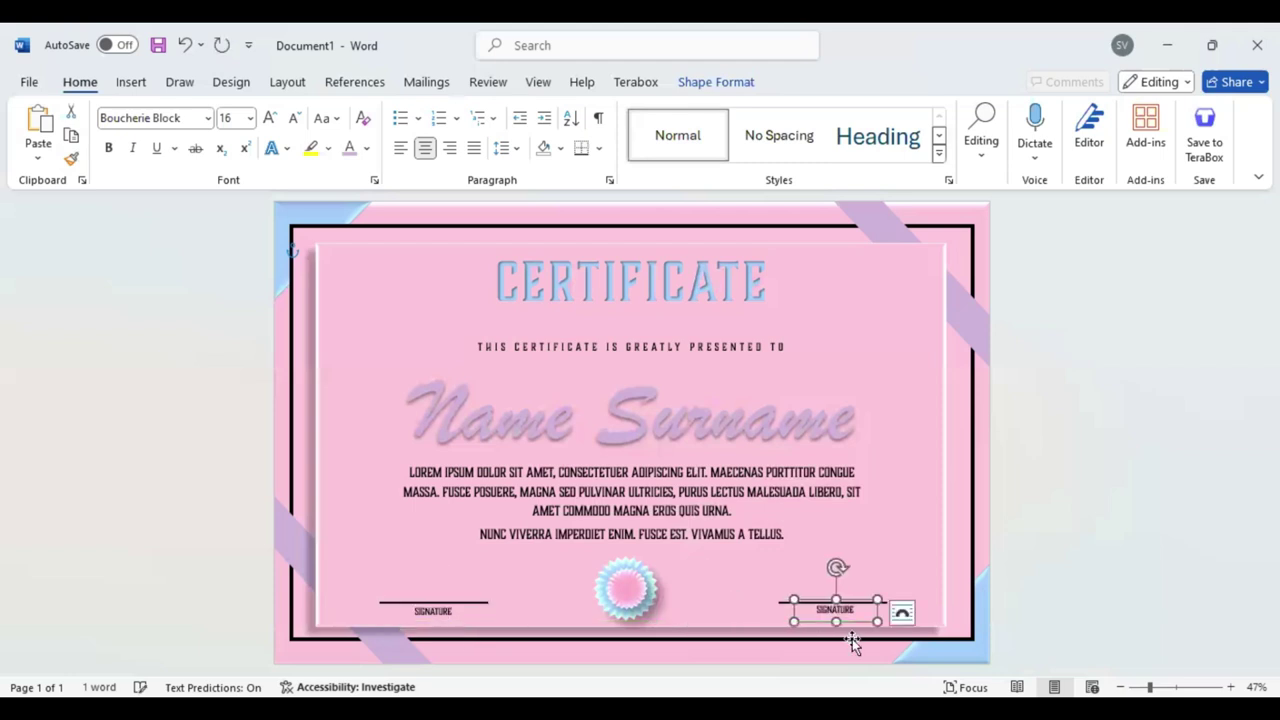
pyautogui.press('Down')
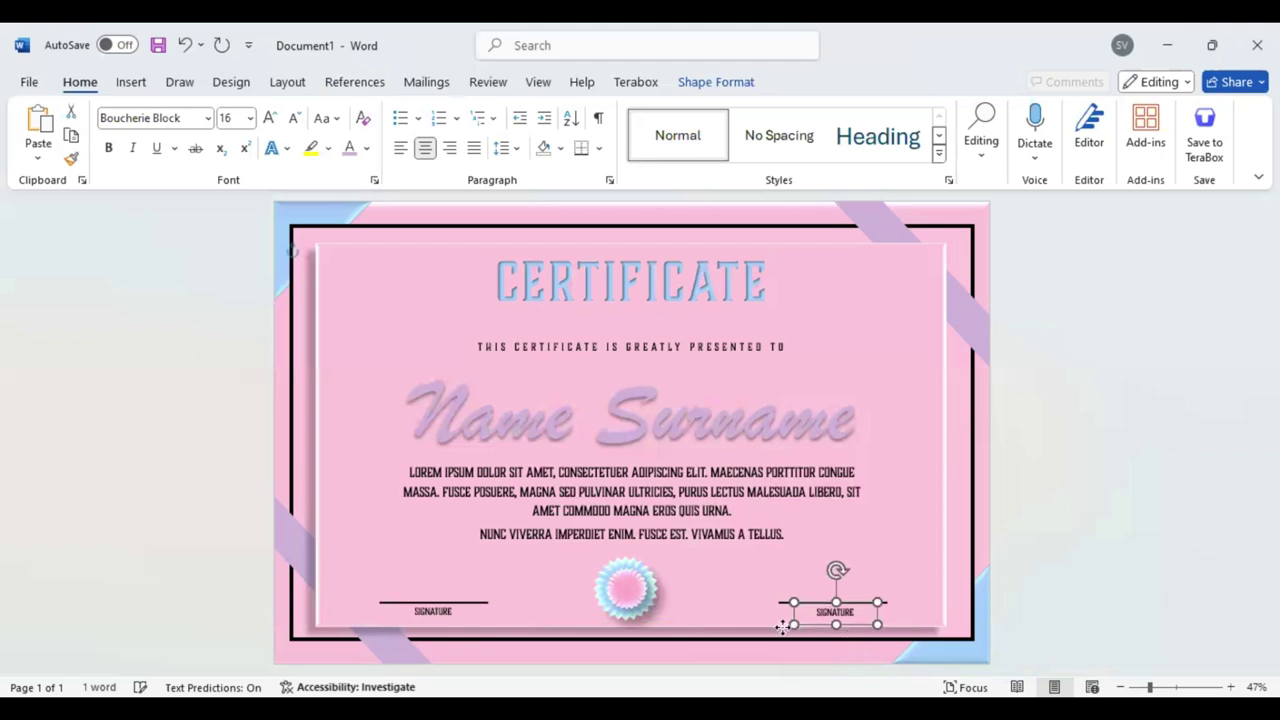
pyautogui.hotkey('ctrl', 'z')
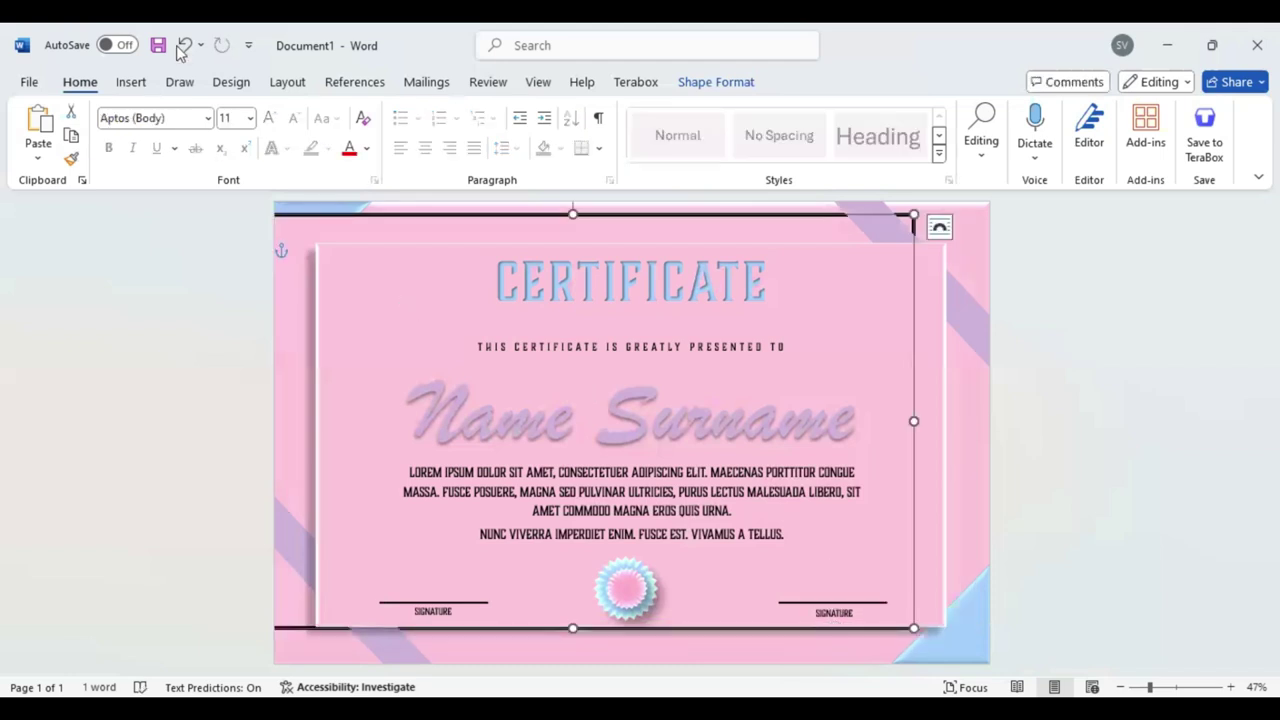
pyautogui.hotkey('ctrl', 'z')
pyautogui.click(1091, 396)
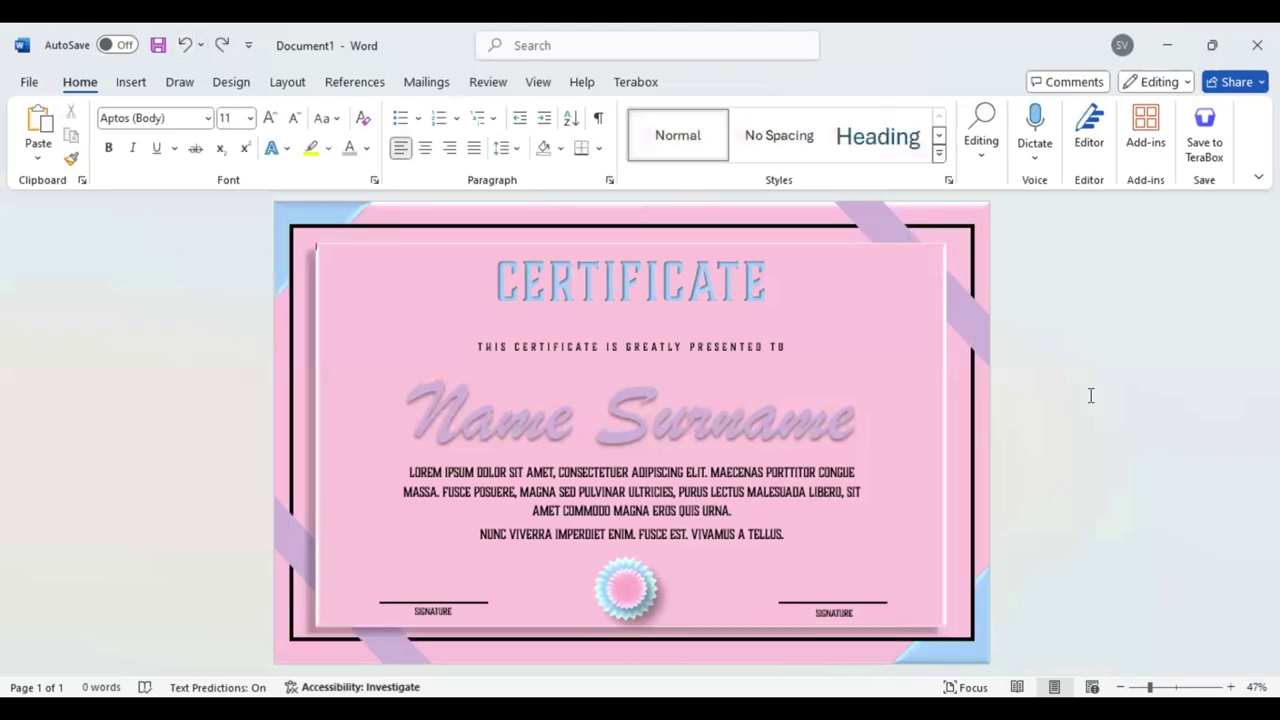